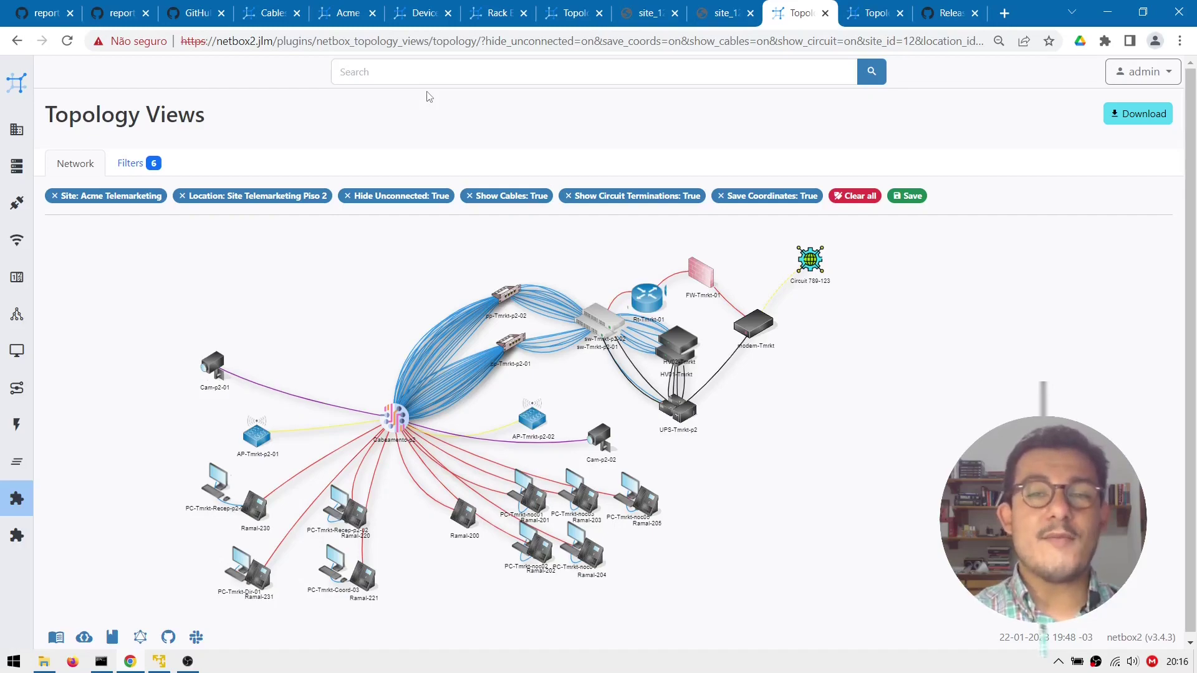
# Step: Open the Acme Telemarketing site page and review its site details, related objects and non-racked devices
pyautogui.click(344, 14)
pyautogui.scroll(-3, 412, 195)
pyautogui.scroll(3, 411, 196)
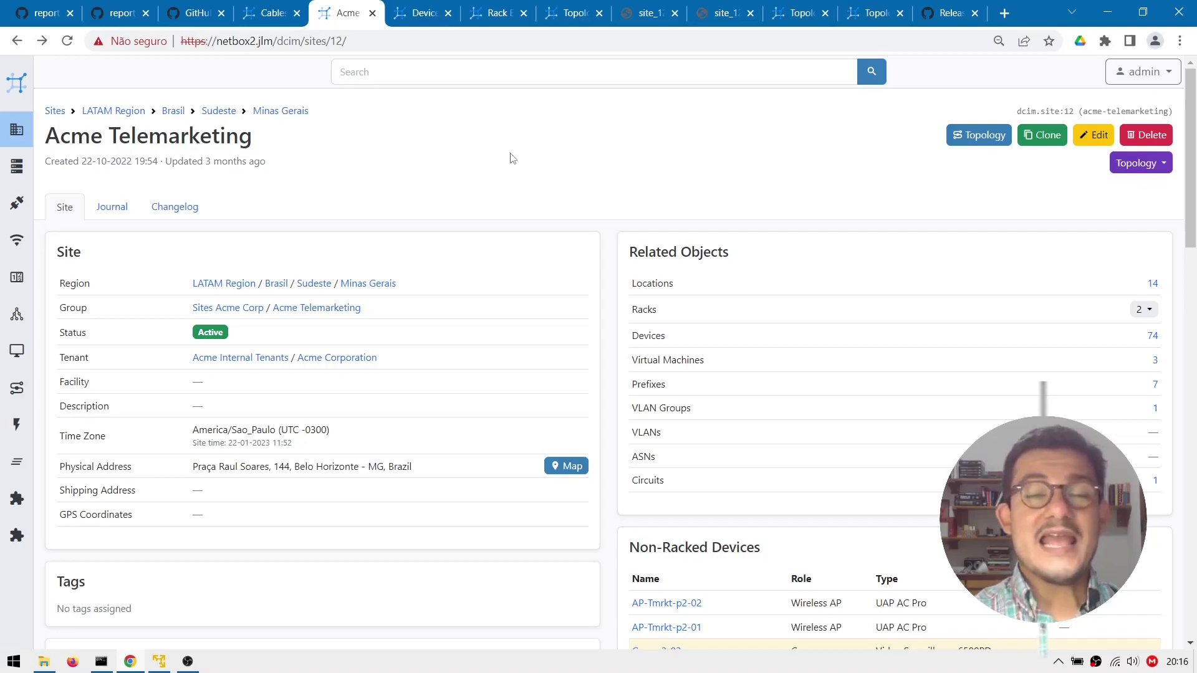
pyautogui.scroll(-3, 512, 159)
pyautogui.scroll(3, 512, 158)
pyautogui.scroll(-2, 513, 159)
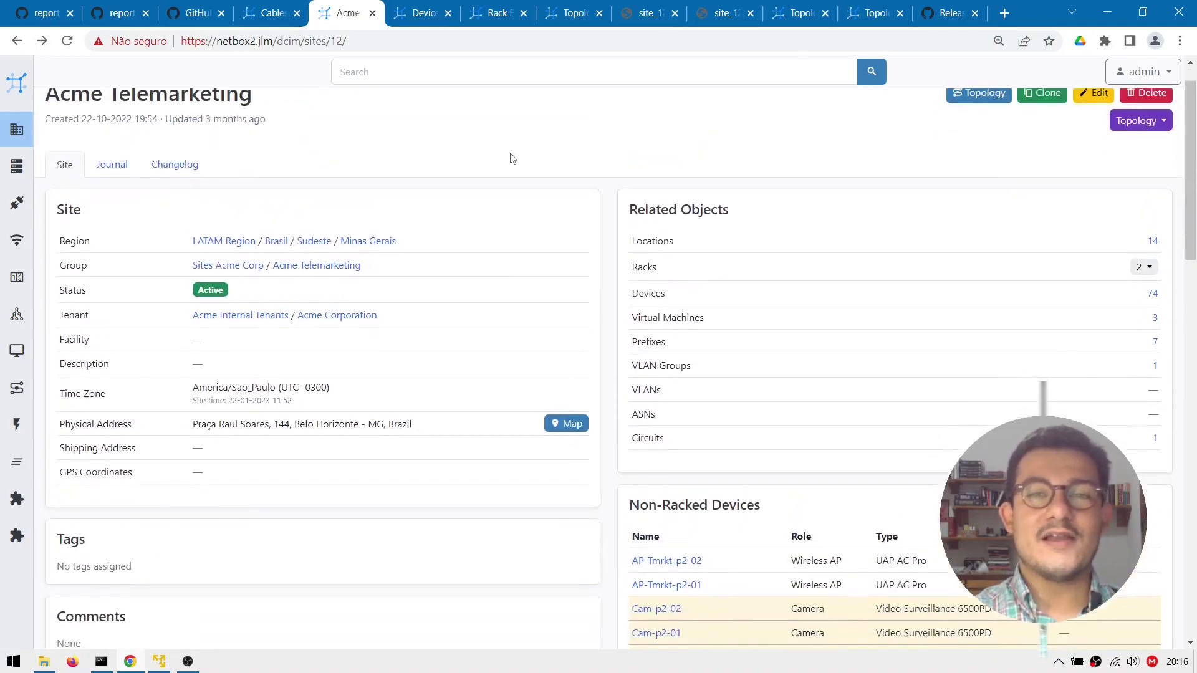
pyautogui.scroll(2, 512, 159)
pyautogui.scroll(-1, 513, 158)
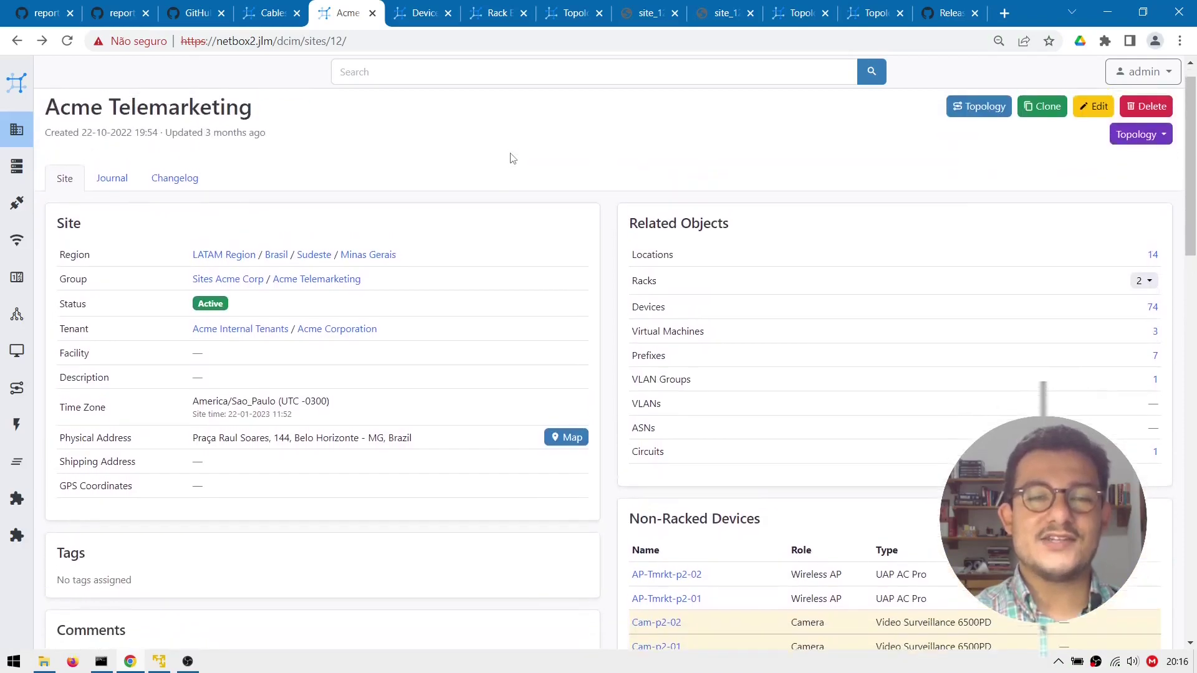
pyautogui.scroll(1, 512, 158)
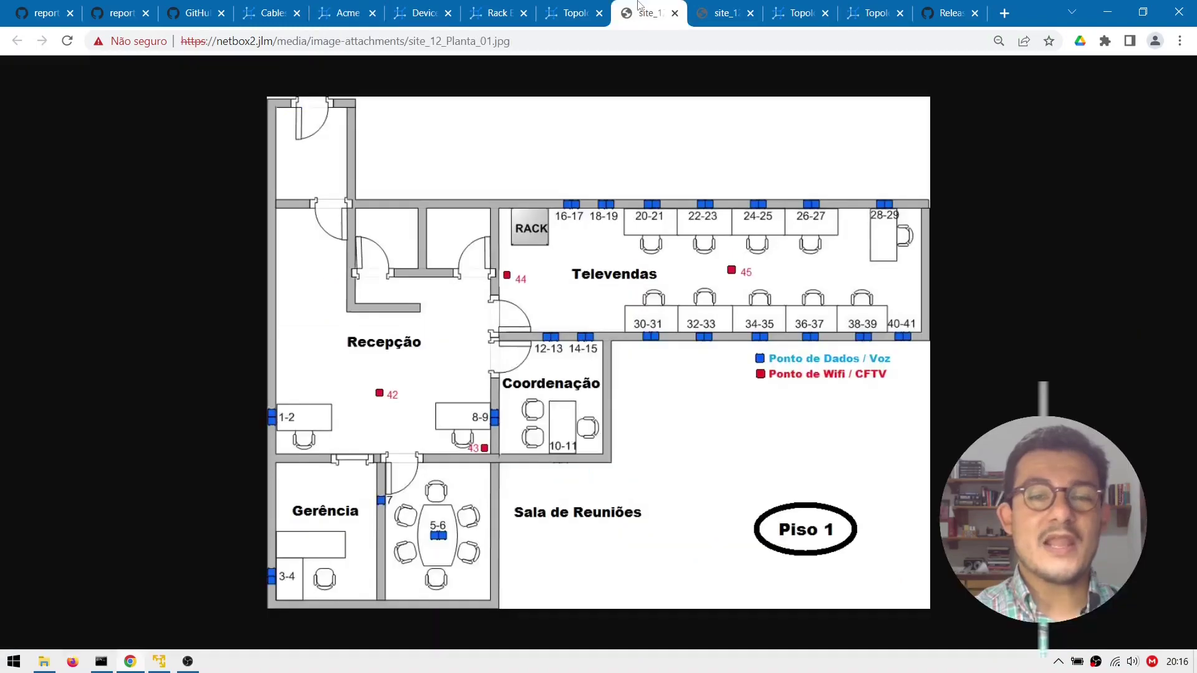
# Step: View the Piso 1 and Piso 2 floor plan images and compare their rooms and numbered network points
pyautogui.click(637, 7)
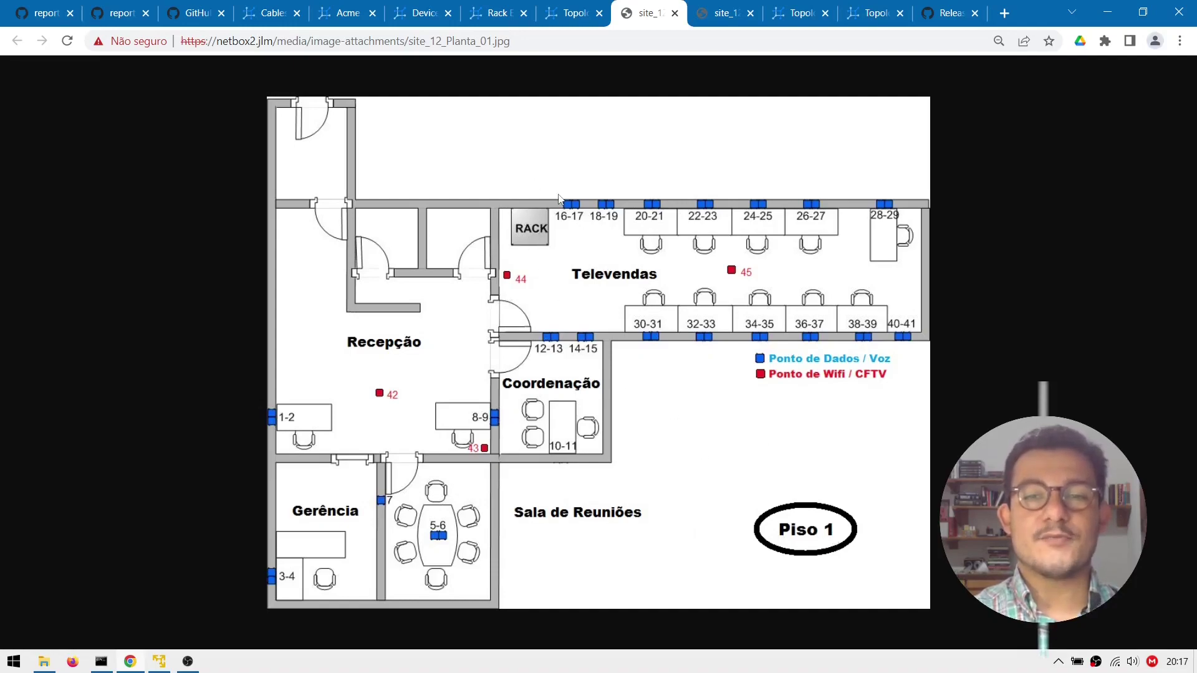
pyautogui.hotkey('ctrl', 'Tab')
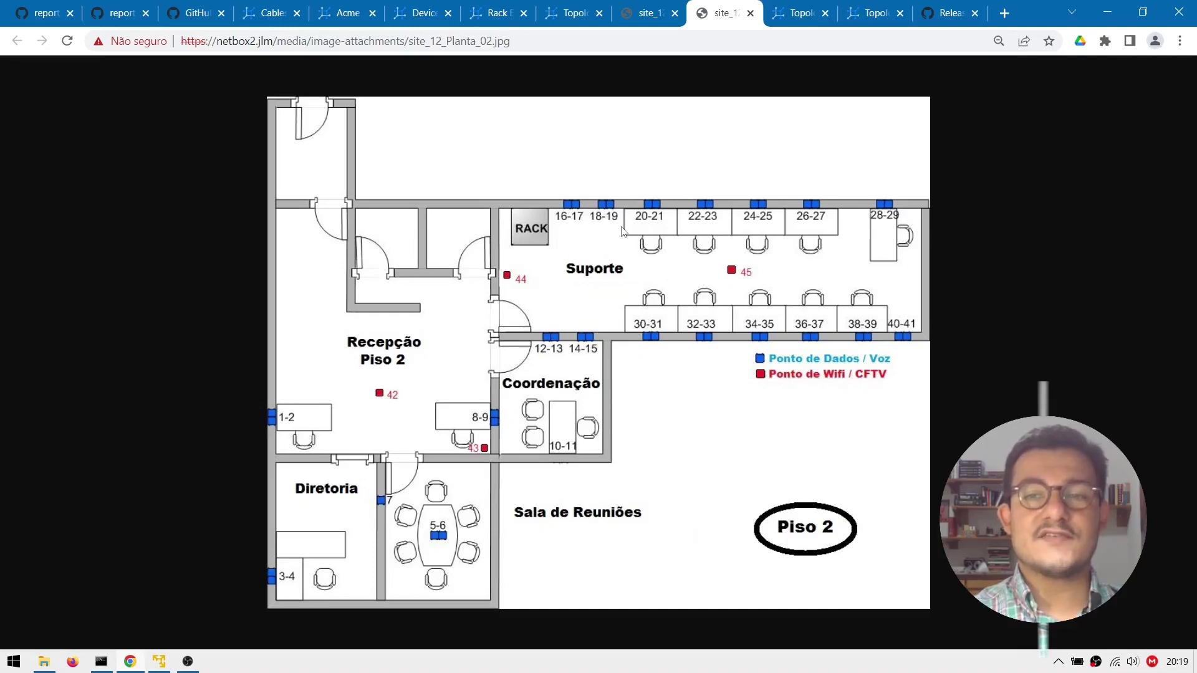
pyautogui.hotkey('ctrl', 'shift', 'Tab')
pyautogui.hotkey('ctrl', 'Tab')
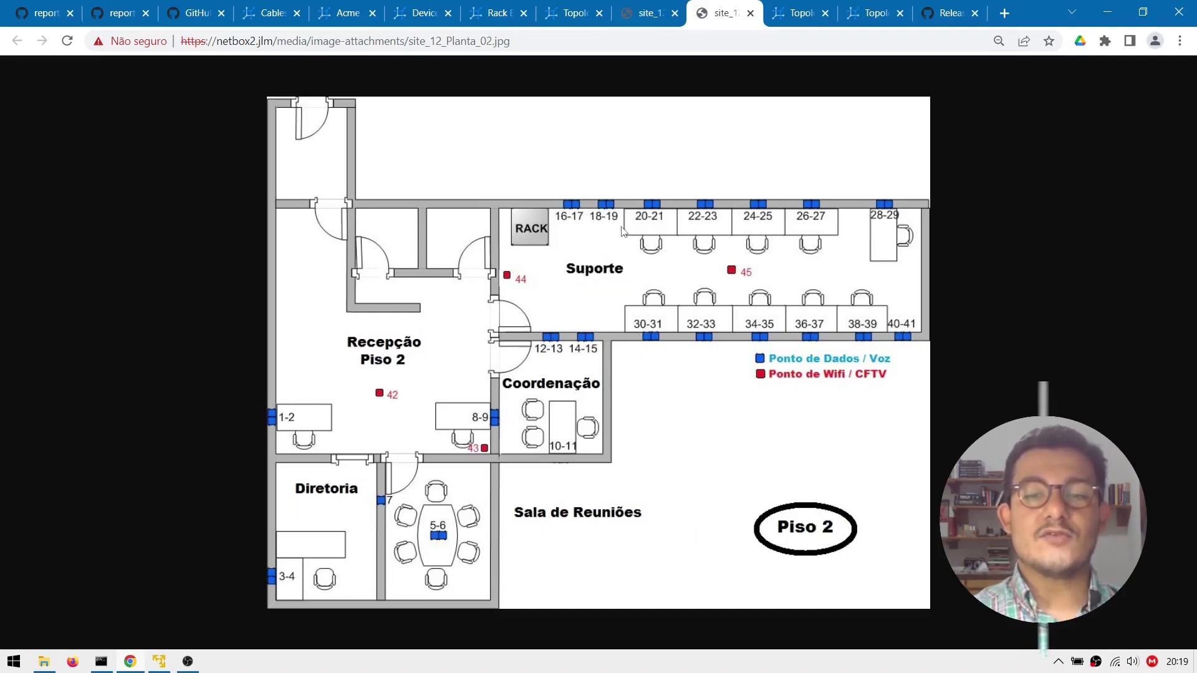
pyautogui.hotkey('ctrl', 'shift', 'Tab')
pyautogui.hotkey('ctrl', 'Tab')
pyautogui.hotkey('ctrl', 'shift', 'Tab')
pyautogui.hotkey('ctrl', 'Tab')
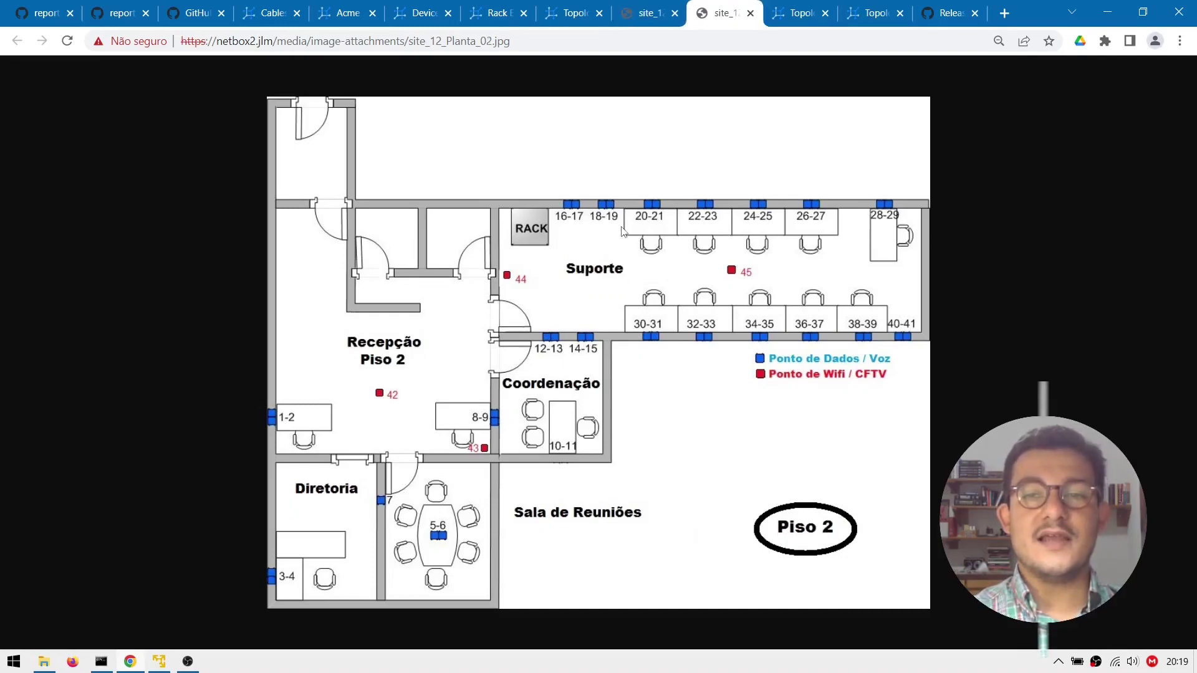
# Step: In the Piso 2 topology view, shift patch panel pp-Tmrkt-p2-01 slightly and check the endpoints of camera Cam-p2-01's cable
pyautogui.hotkey('ctrl', 'Tab')
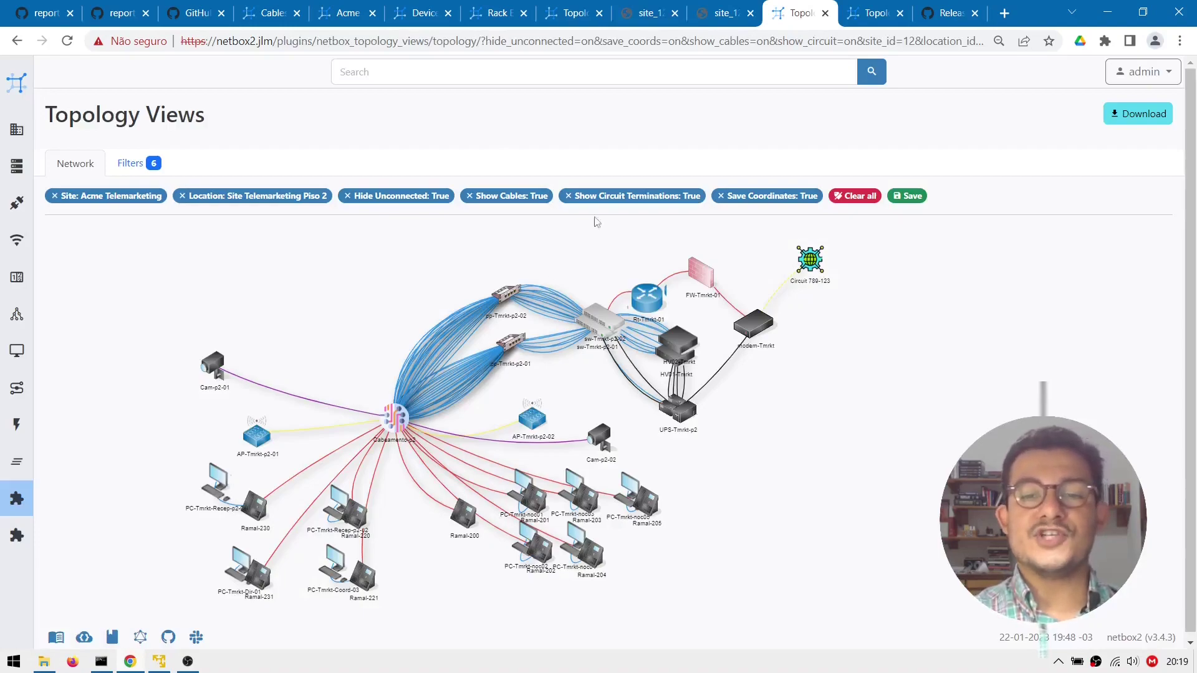
pyautogui.moveTo(257, 427)
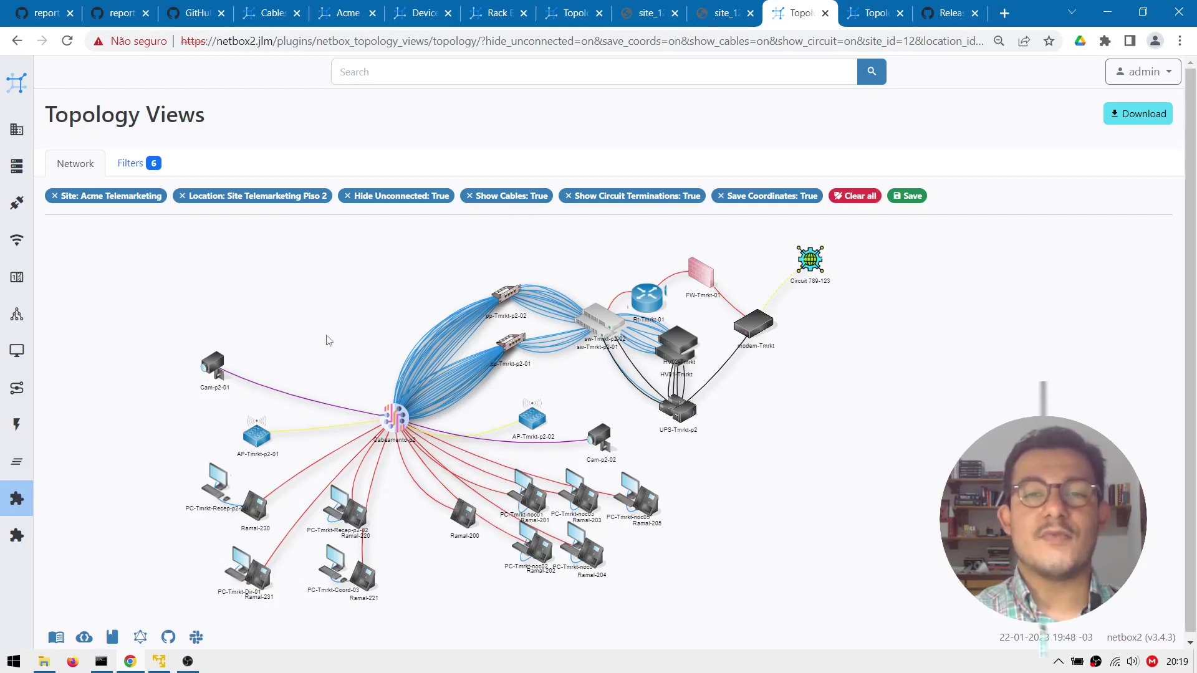
pyautogui.moveTo(362, 429)
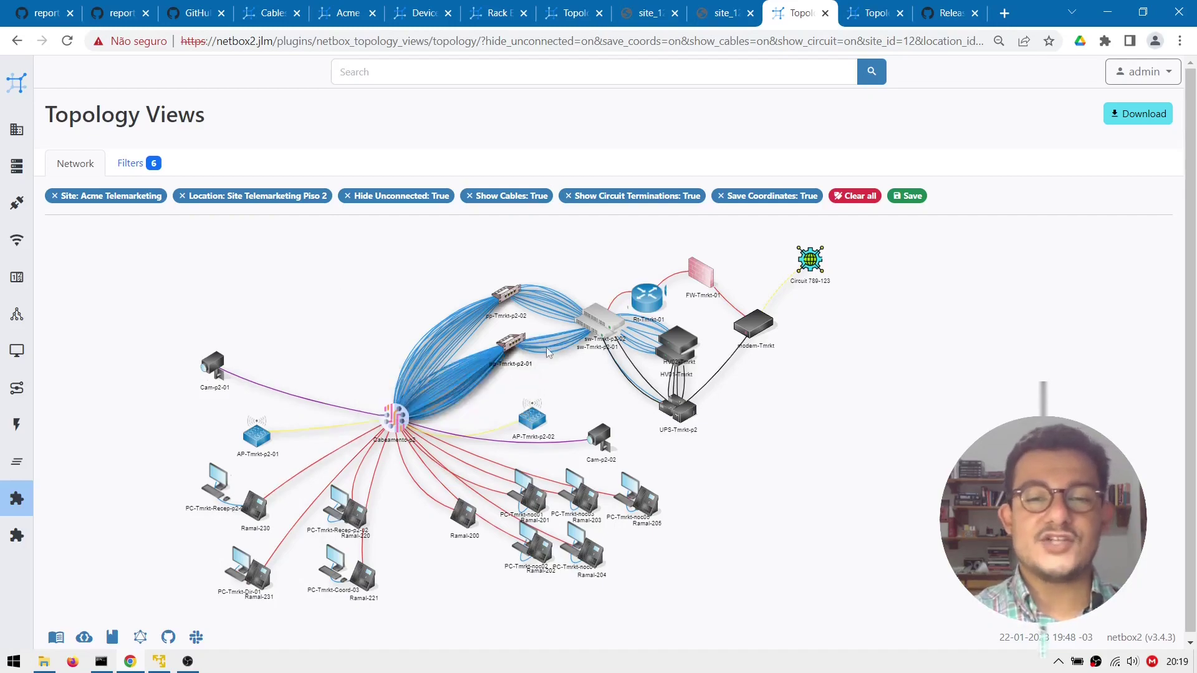
pyautogui.moveTo(504, 348)
pyautogui.mouseDown()
pyautogui.moveTo(517, 366)
pyautogui.moveTo(526, 353)
pyautogui.mouseUp()
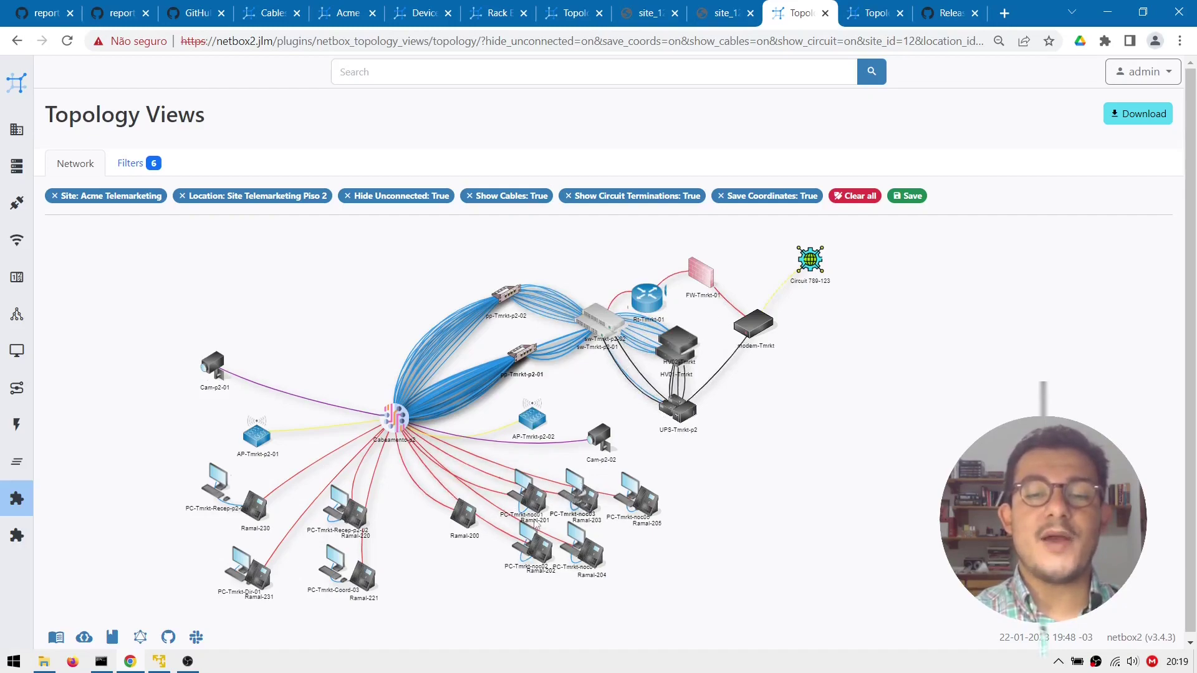
pyautogui.moveTo(532, 512)
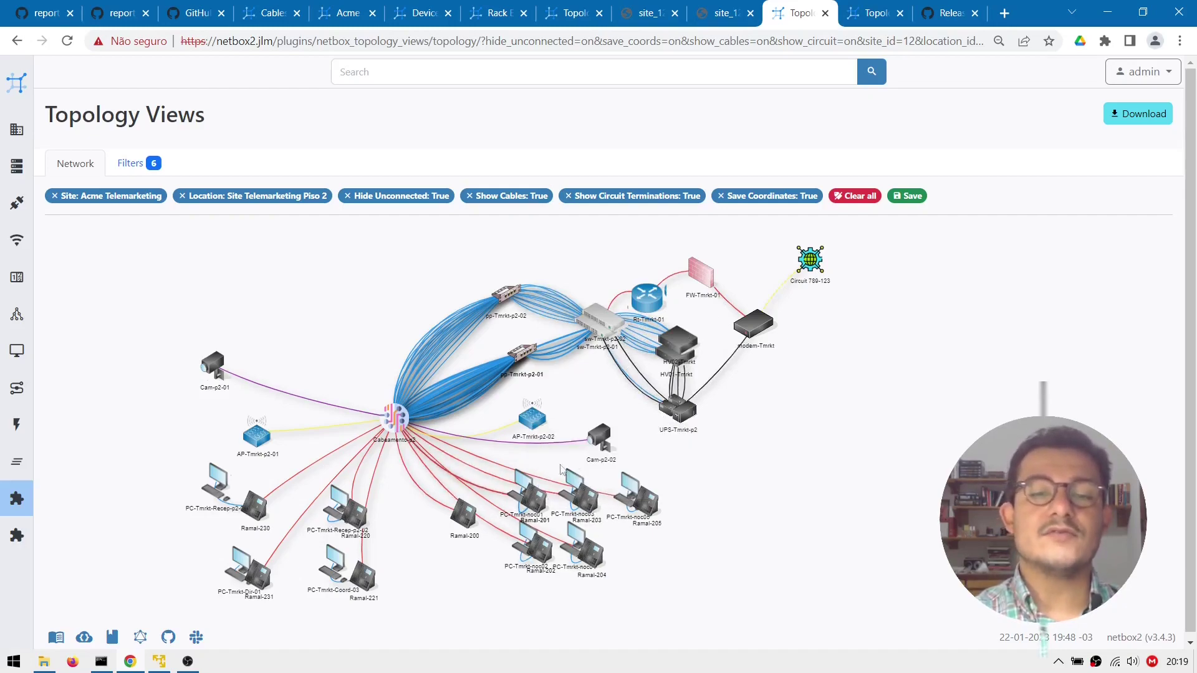
pyautogui.moveTo(342, 413)
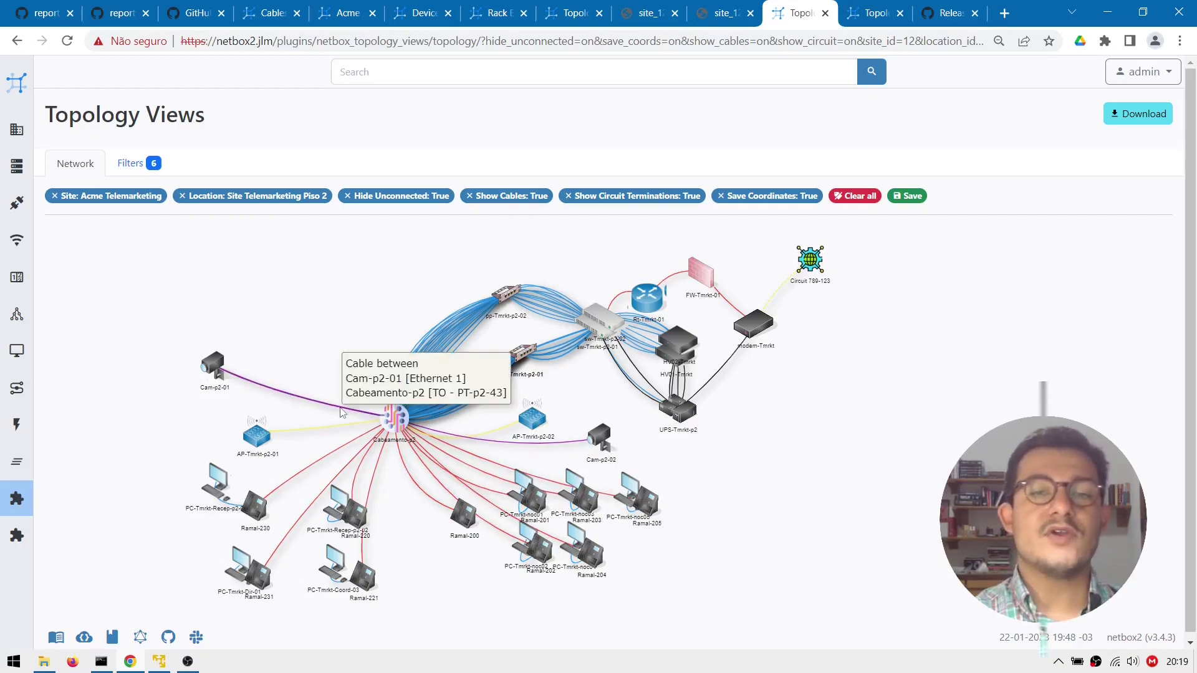
# Step: Open the cable list filtered to the Acme Telemarketing site and examine the cables' labels, terminations, colors, statuses and types
pyautogui.click(284, 5)
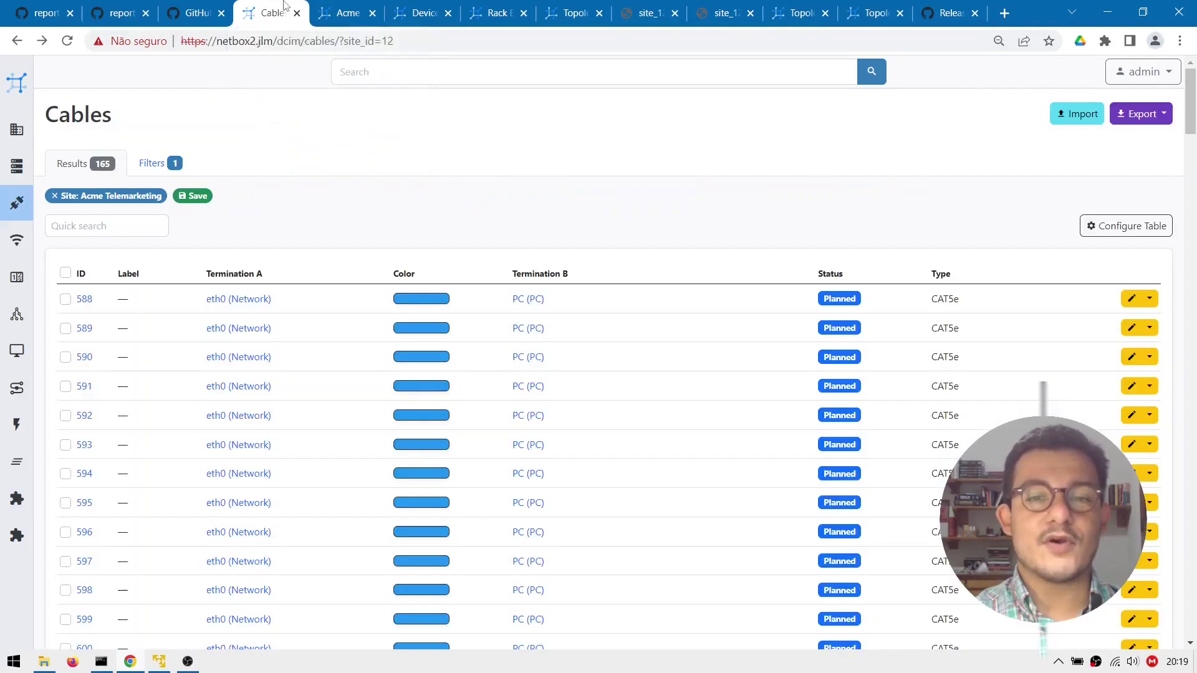
pyautogui.scroll(-10, 490, 305)
pyautogui.scroll(10, 490, 305)
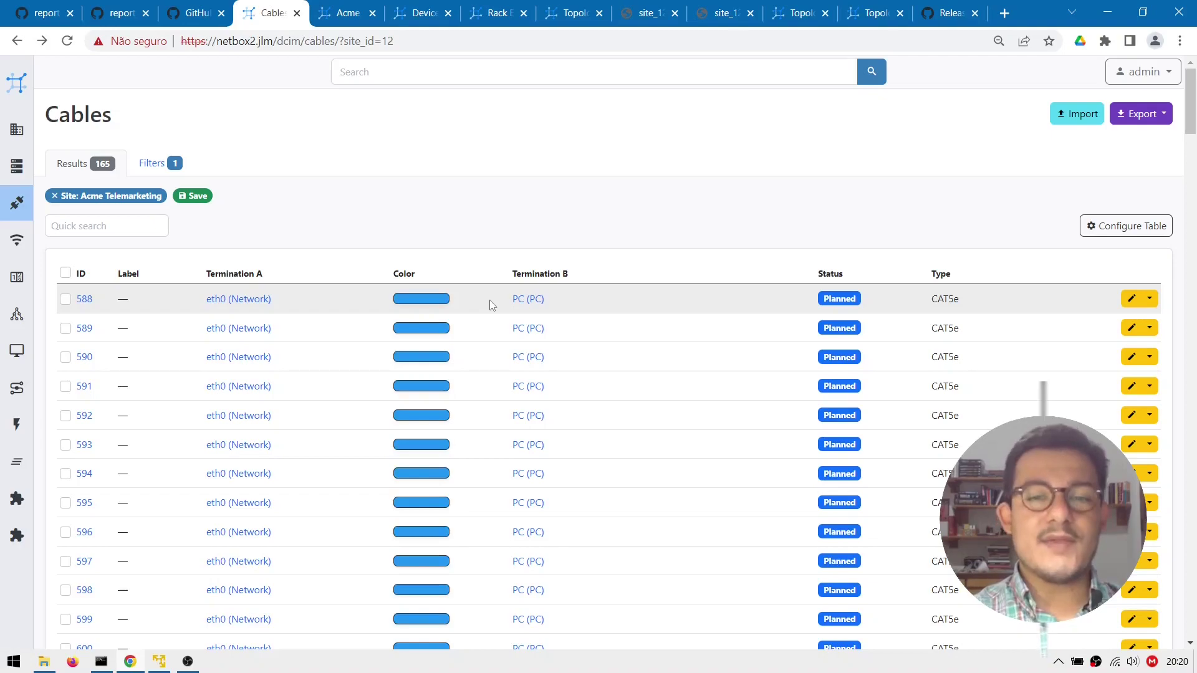
pyautogui.scroll(-10, 489, 167)
pyautogui.scroll(10, 488, 166)
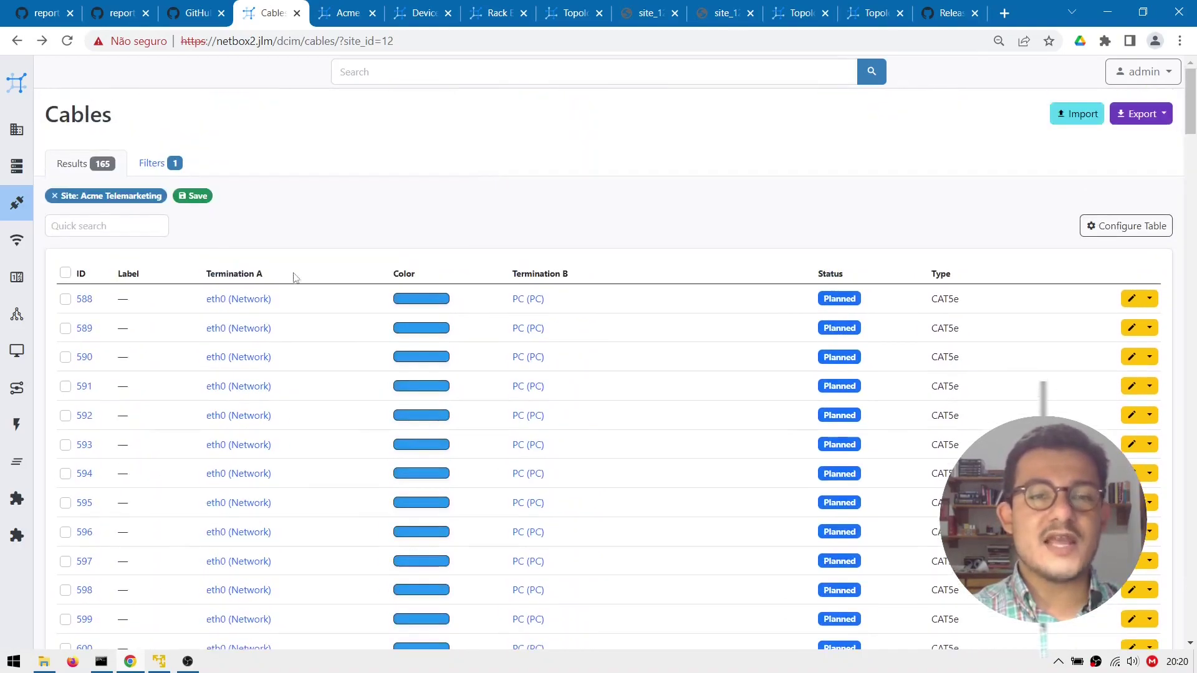
pyautogui.scroll(-7, 353, 187)
pyautogui.scroll(7, 354, 188)
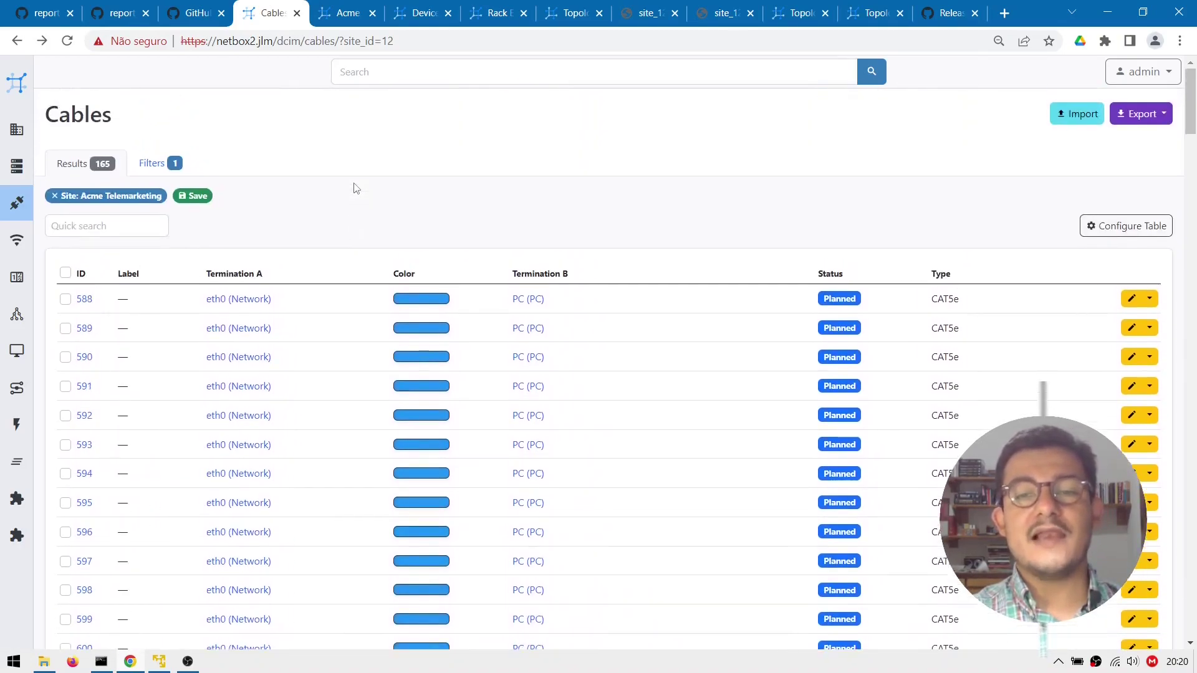
pyautogui.scroll(-2, 498, 171)
pyautogui.scroll(1, 499, 171)
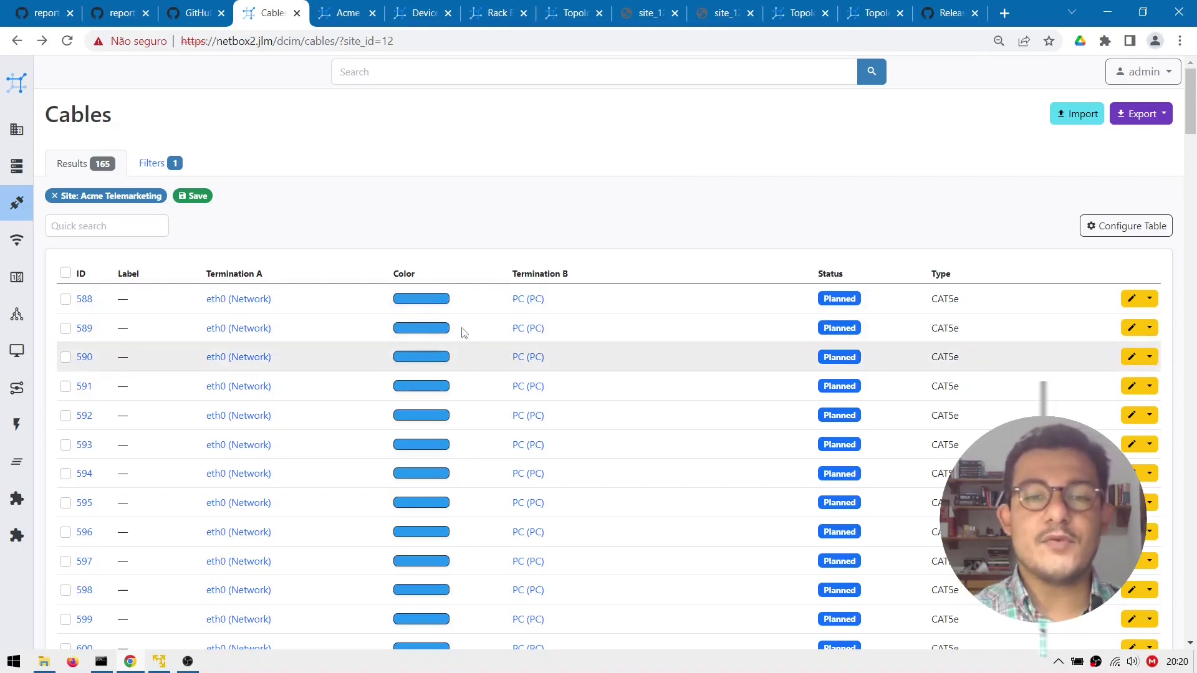
pyautogui.scroll(-5, 598, 321)
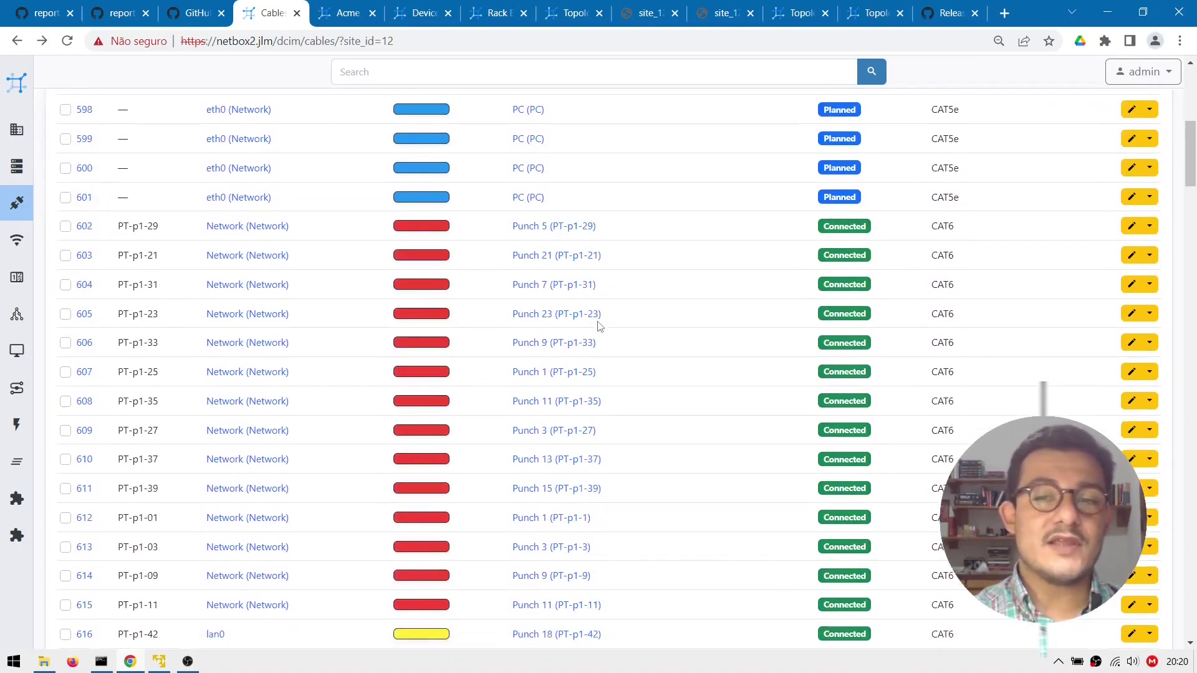
pyautogui.scroll(5, 598, 327)
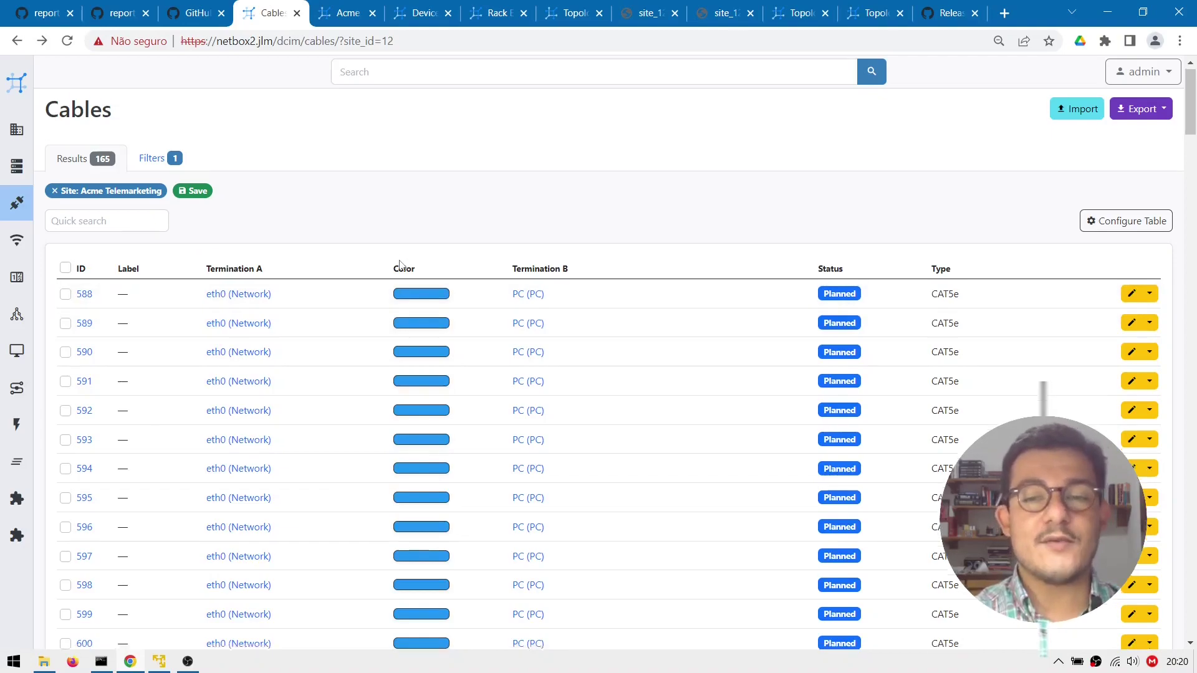
pyautogui.scroll(-5, 401, 265)
pyautogui.scroll(8, 401, 265)
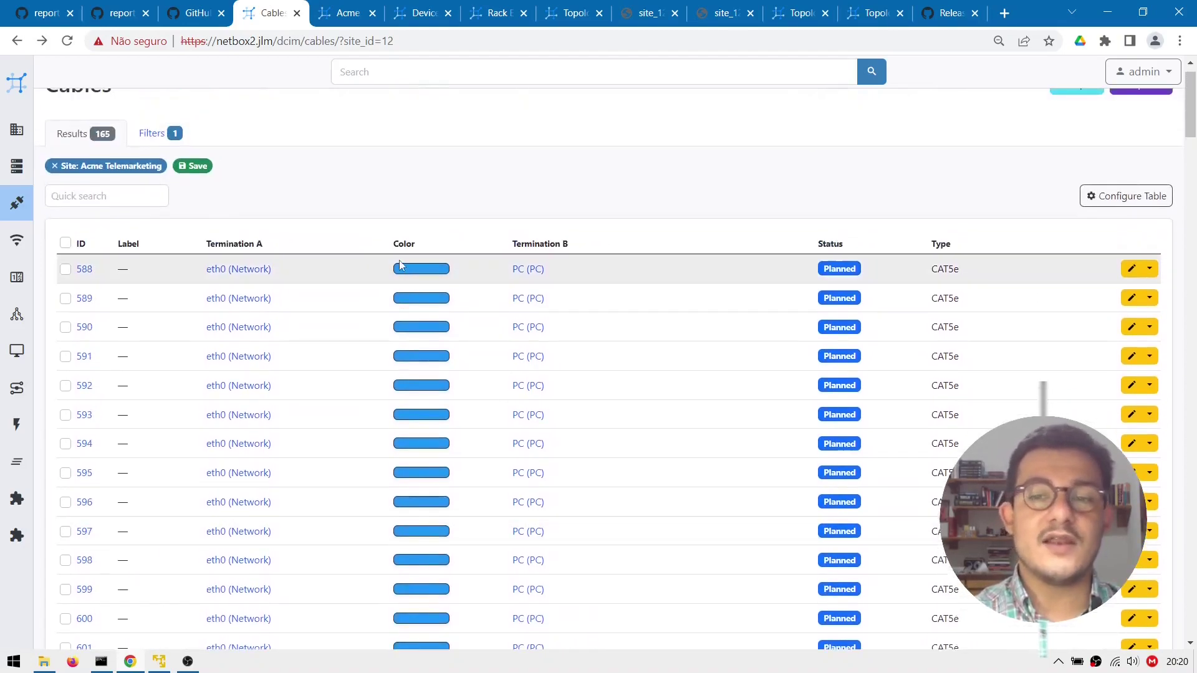
pyautogui.scroll(-6, 789, 582)
pyautogui.scroll(-6, 790, 582)
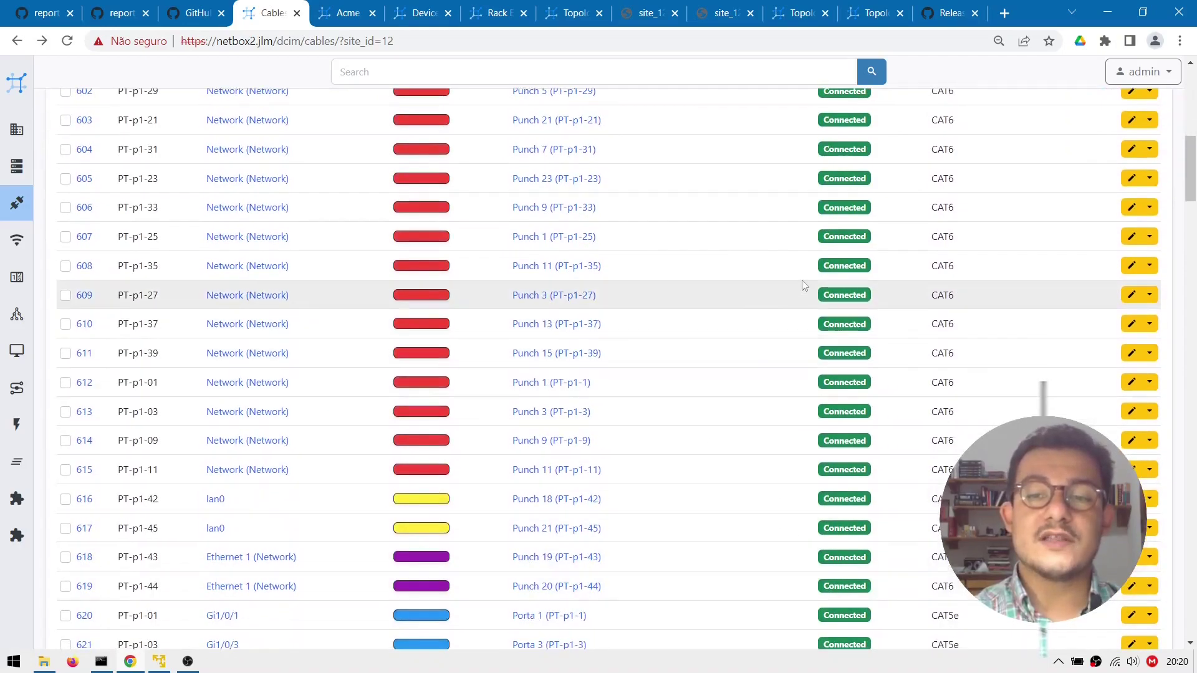
pyautogui.scroll(3, 803, 282)
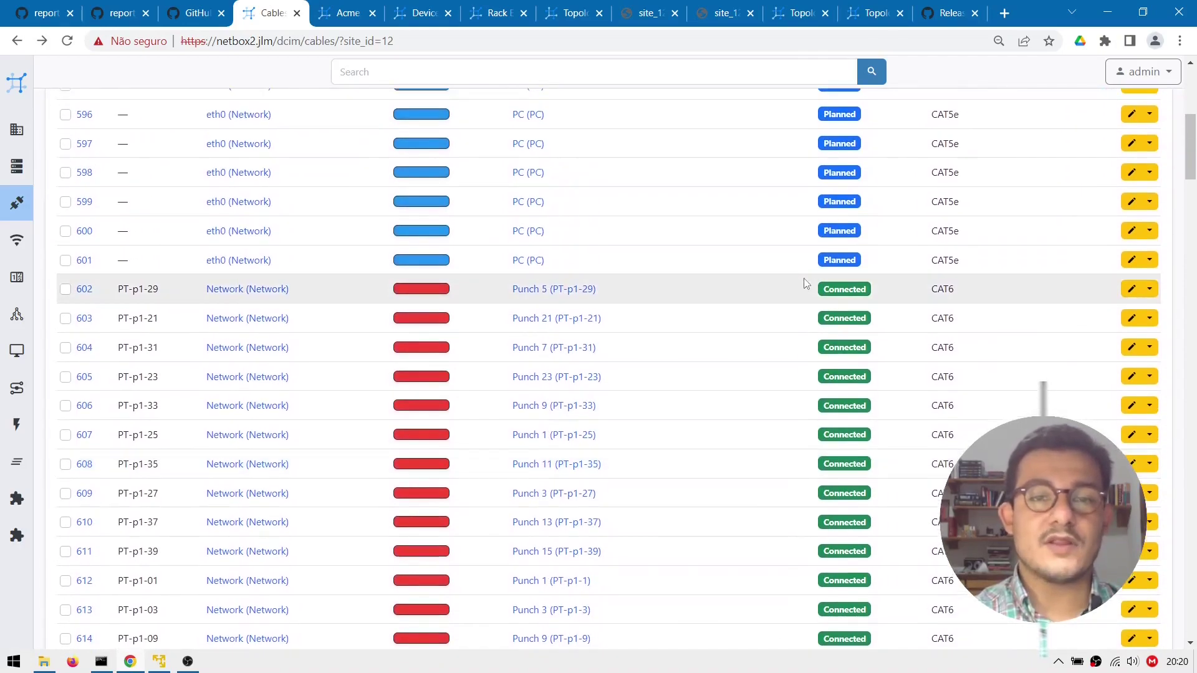
pyautogui.scroll(7, 805, 284)
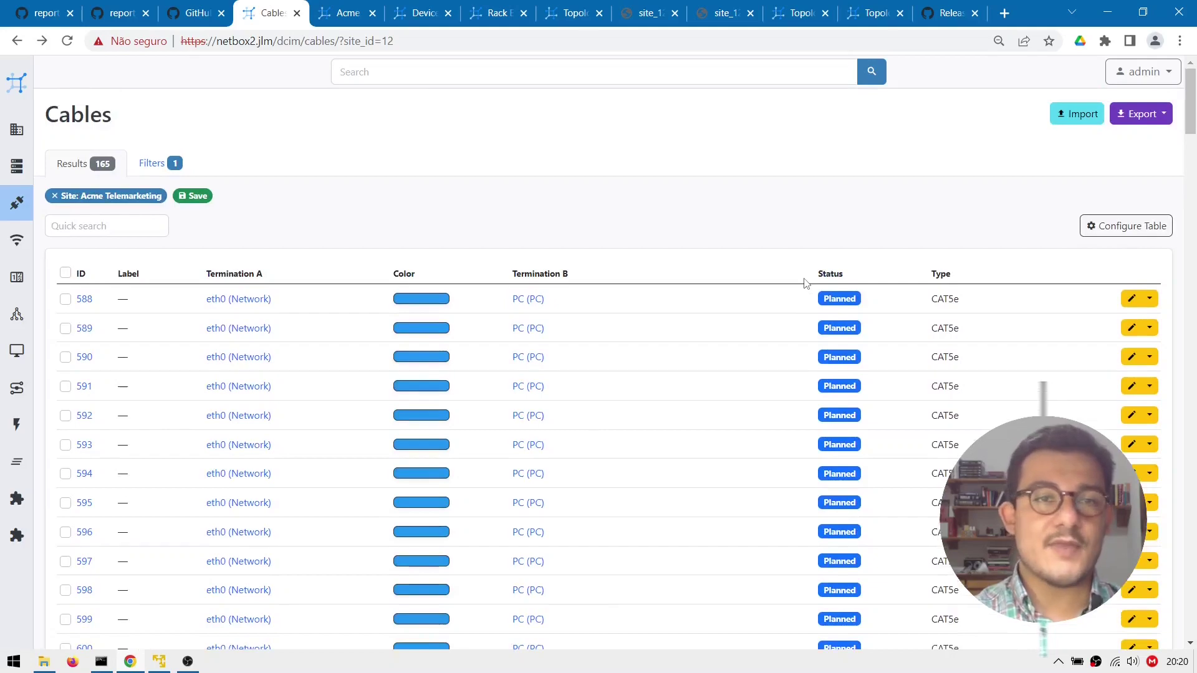
# Step: Open the cable PT-p1-31 with ID 604, view its Termination A device Ramal-102, and return to the cable
pyautogui.scroll(-8, 804, 282)
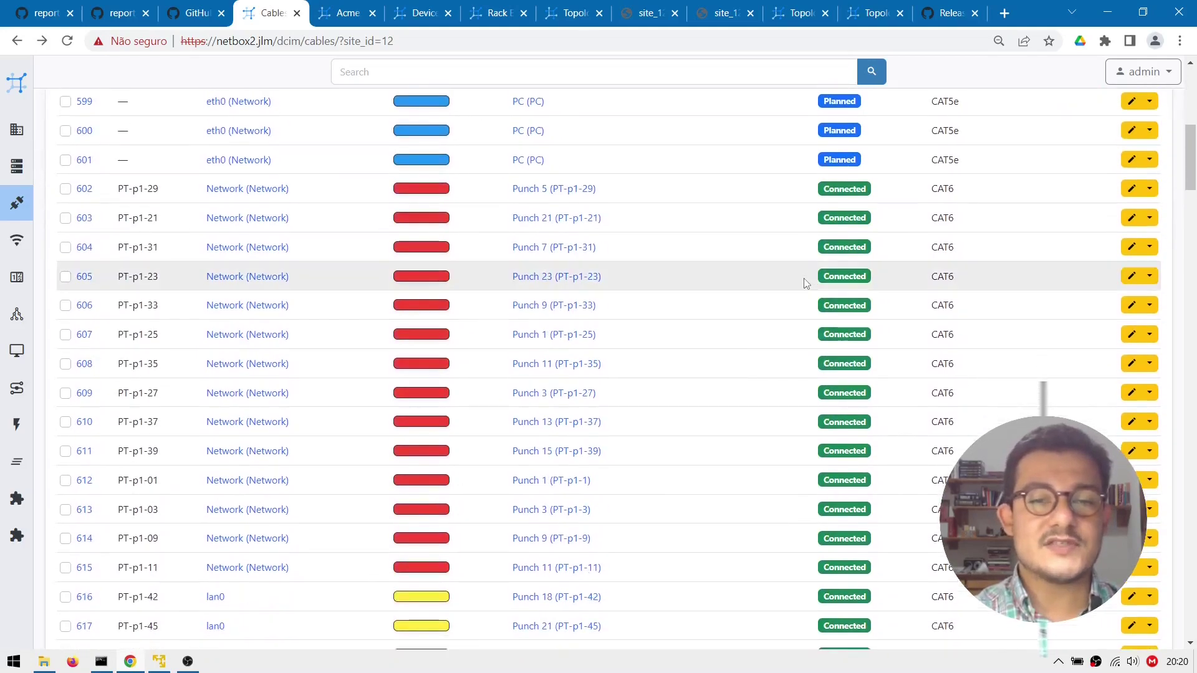
pyautogui.click(87, 252)
pyautogui.scroll(-1, 379, 241)
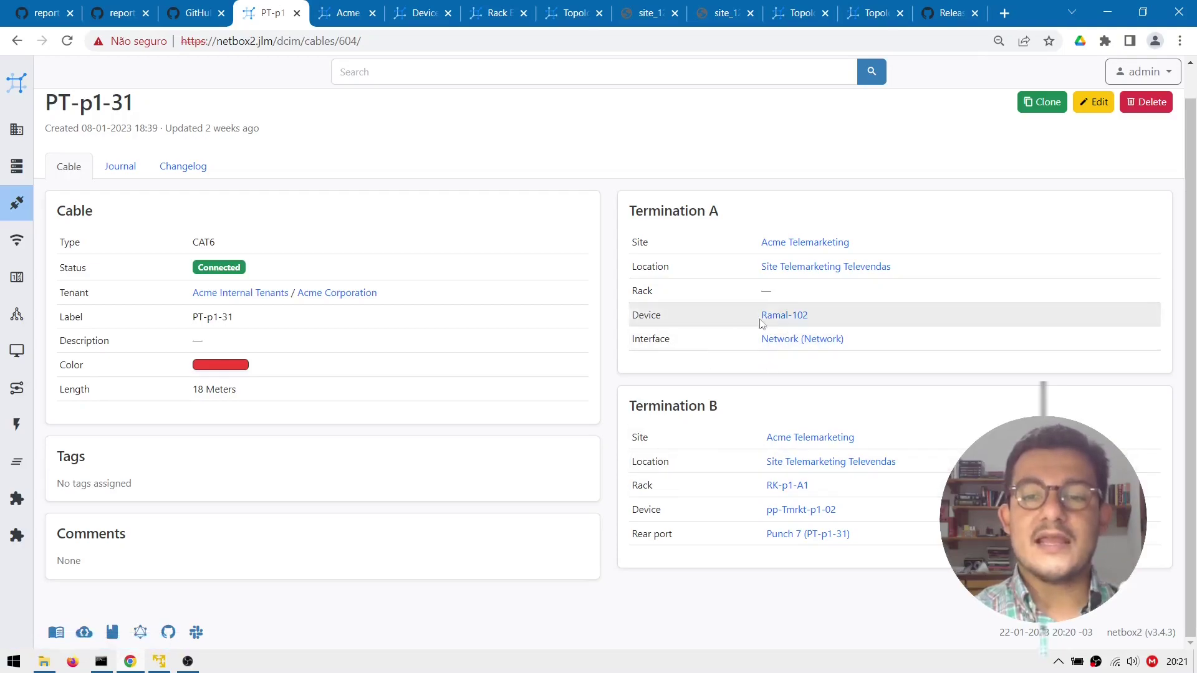
pyautogui.click(782, 313)
pyautogui.scroll(-1, 281, 315)
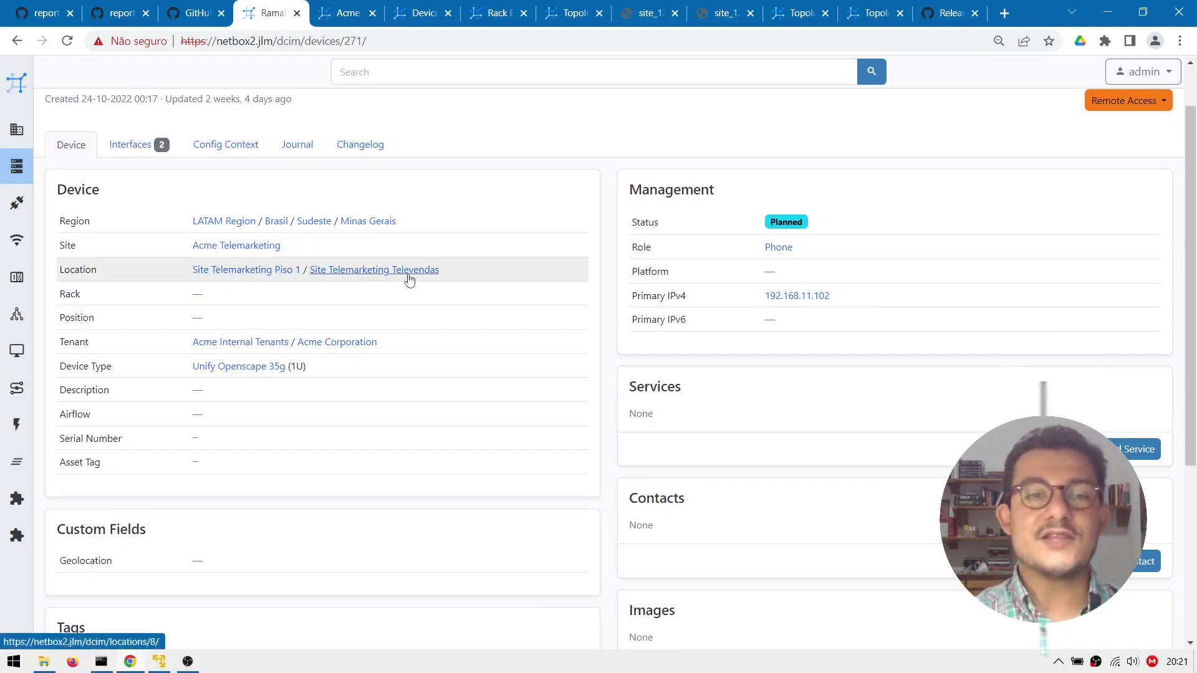
pyautogui.click(17, 41)
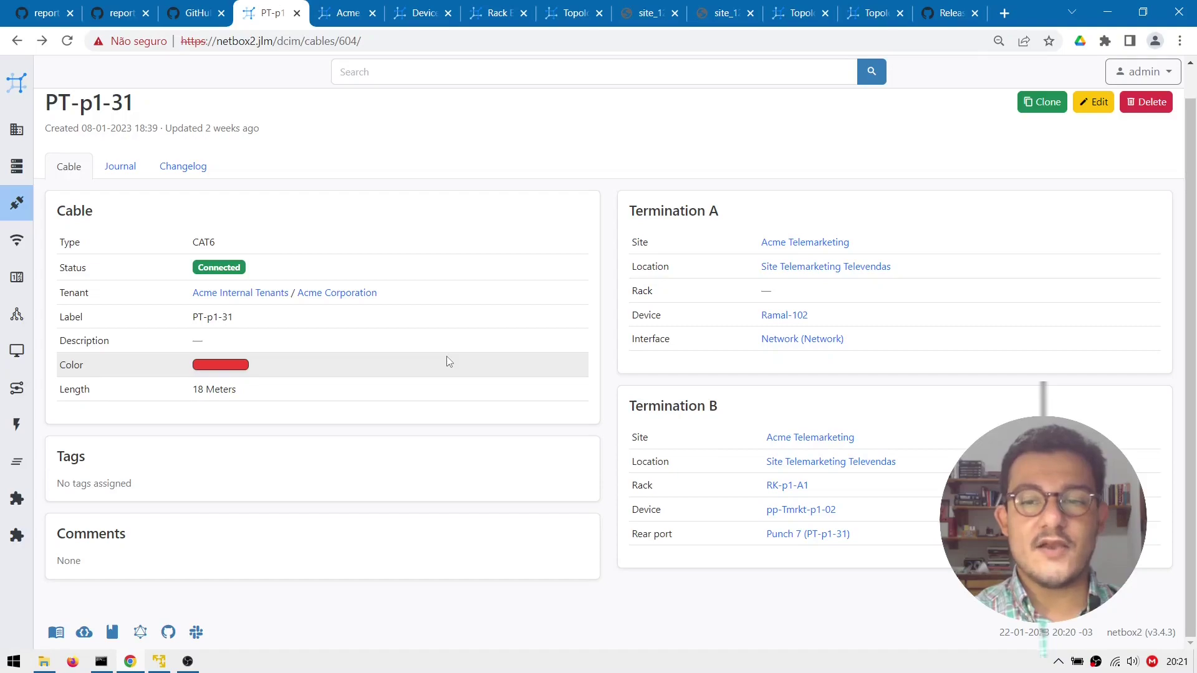
# Step: Open the cable's Termination B rear port Punch 7 and examine its full cable trace from the switch to the computer
pyautogui.click(799, 537)
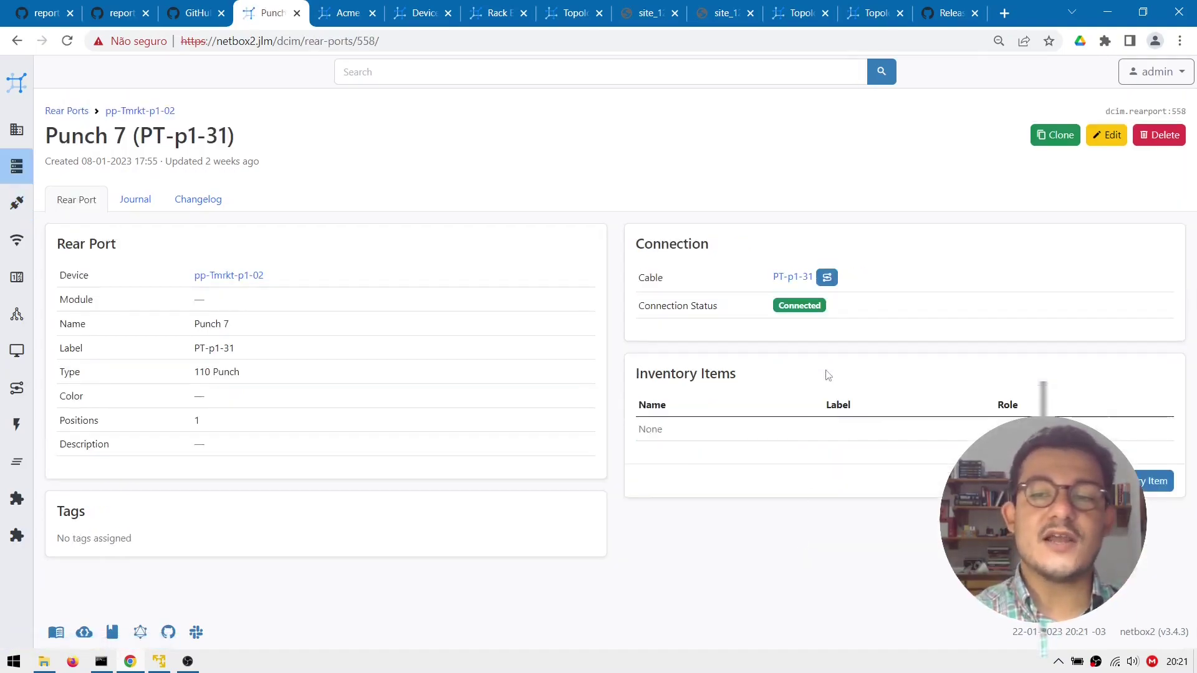
pyautogui.click(825, 279)
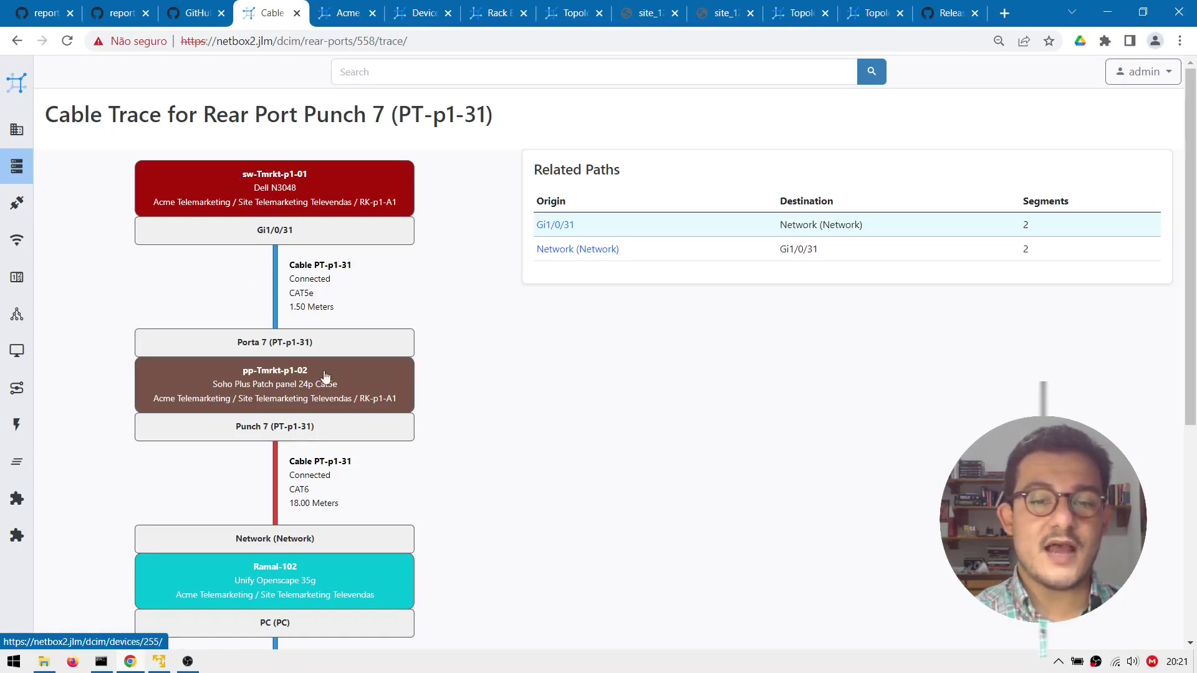
pyautogui.scroll(-5, 321, 378)
pyautogui.scroll(5, 321, 377)
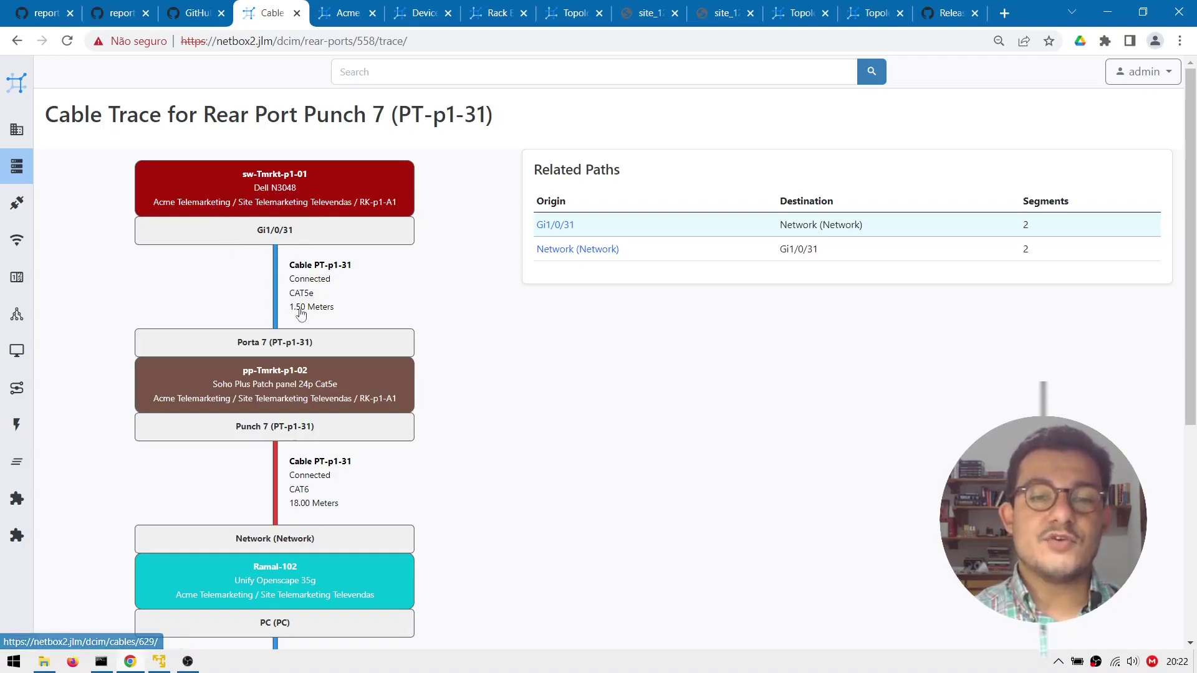
pyautogui.scroll(-1, 377, 325)
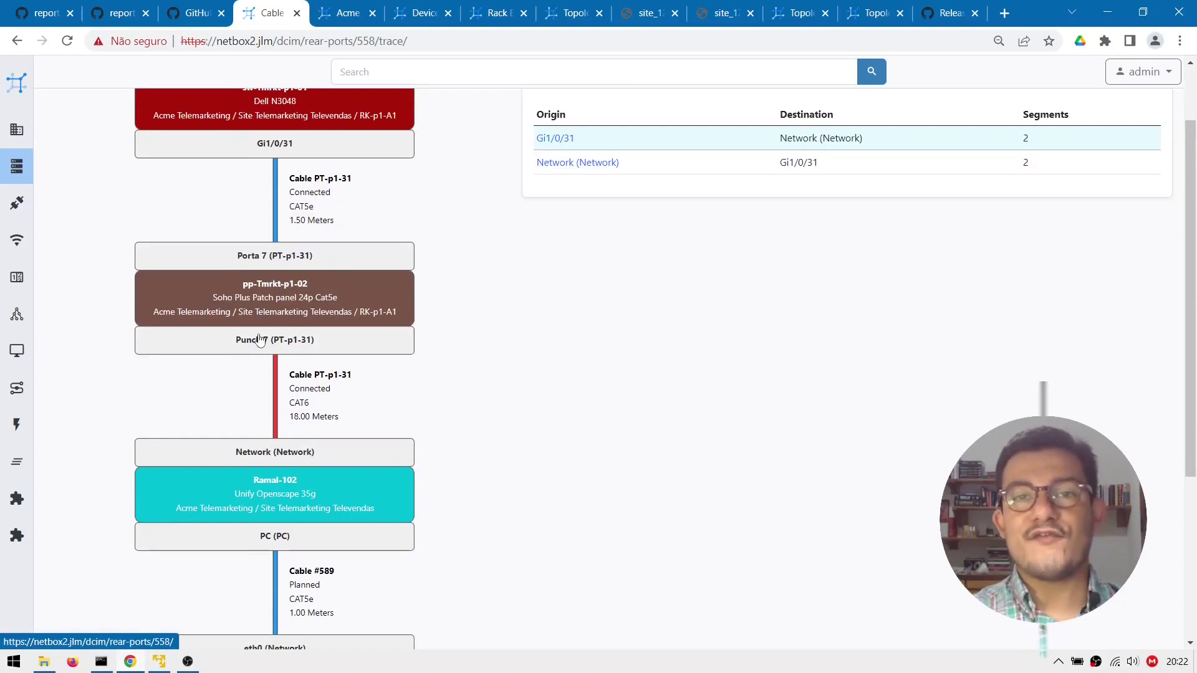
pyautogui.scroll(-1, 260, 339)
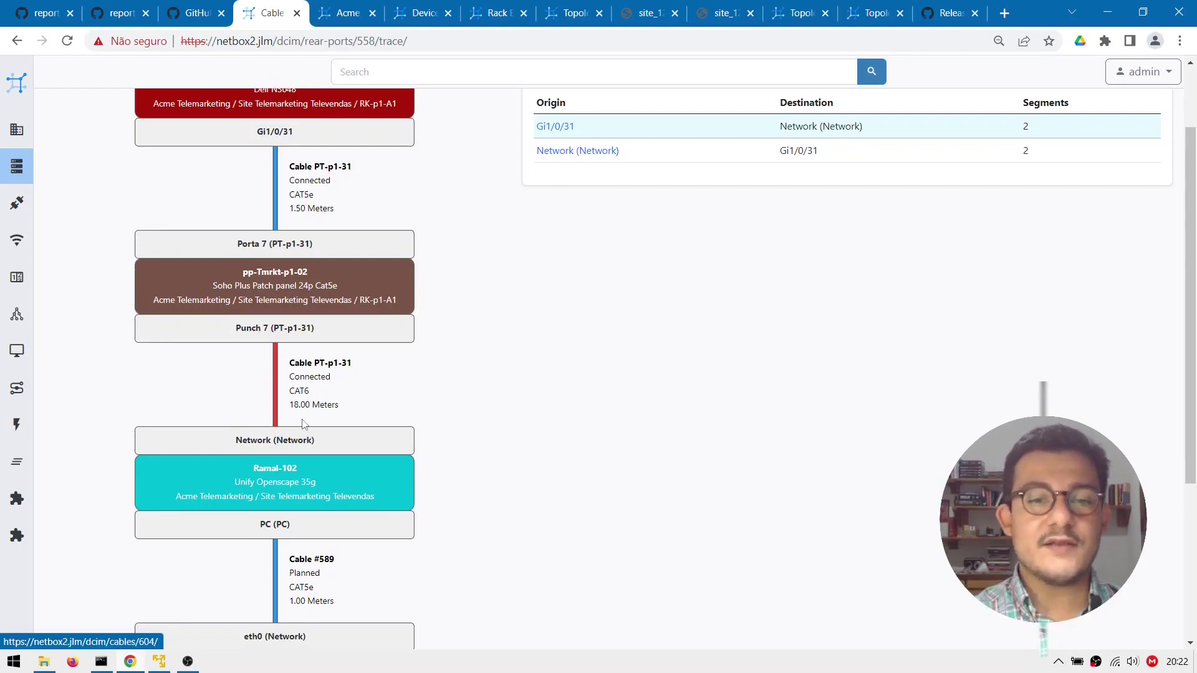
pyautogui.scroll(-2, 309, 399)
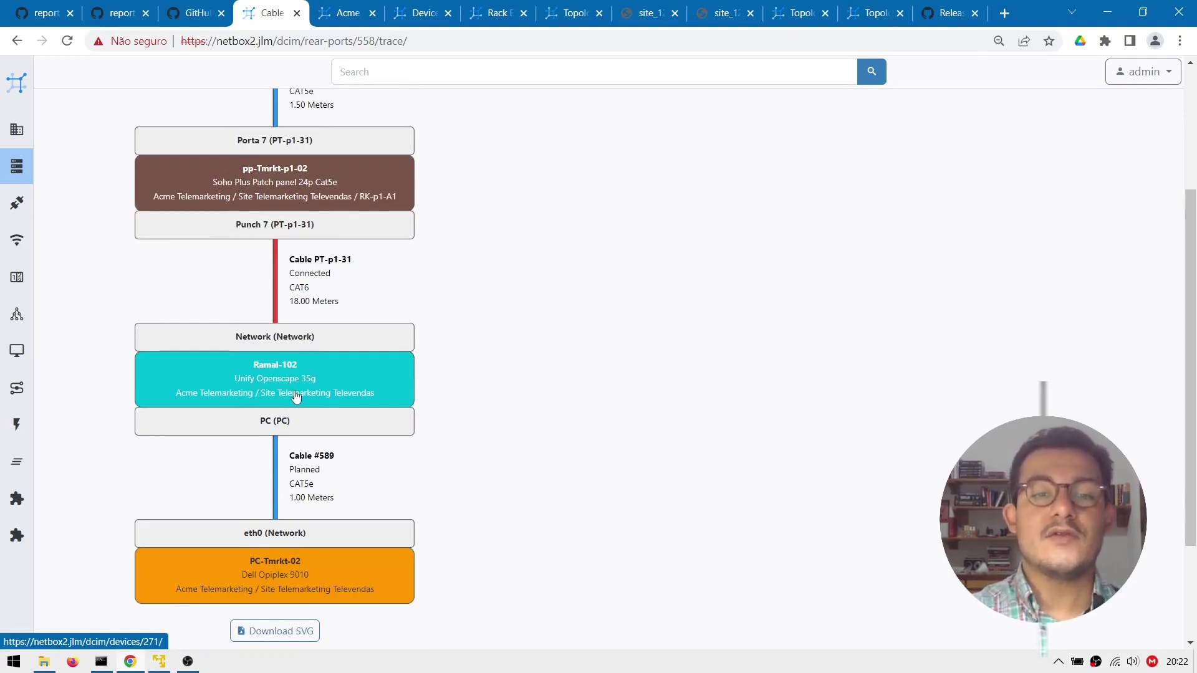
# Step: Examine the rest of the Punch 7 cable trace, from patch panel pp-Tmrkt-p1-02 through Ramal-102 to PC-Tmrkt-02
pyautogui.scroll(-1, 296, 397)
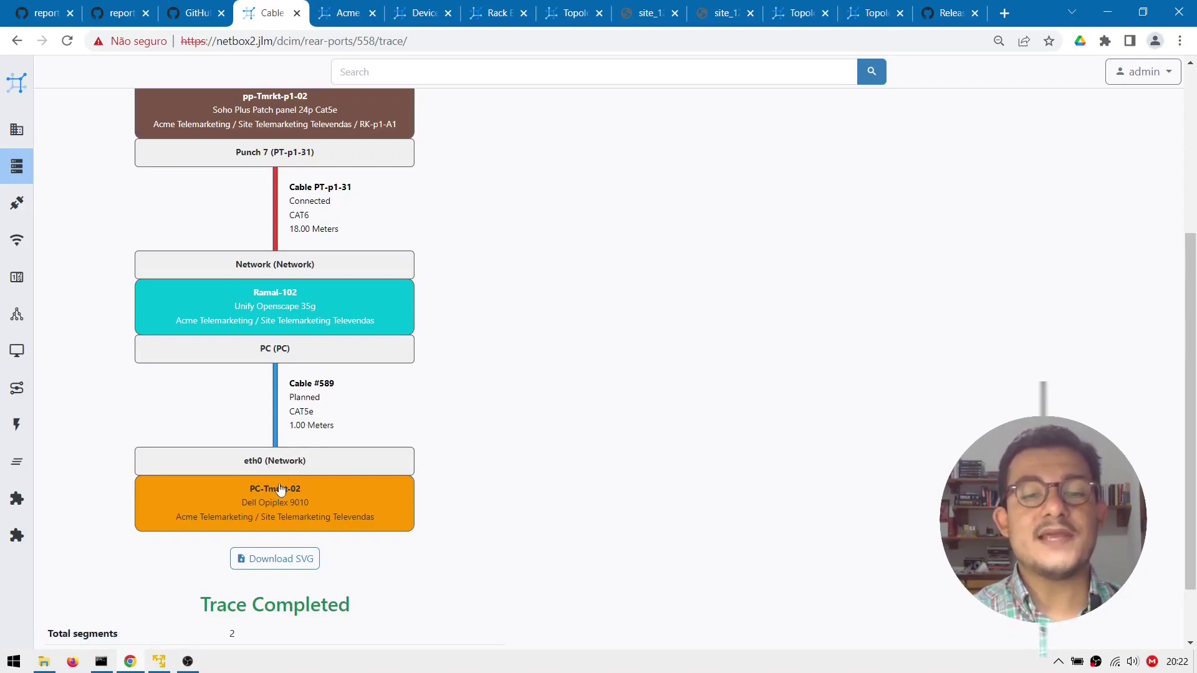
pyautogui.scroll(-2, 303, 461)
pyautogui.scroll(3, 303, 460)
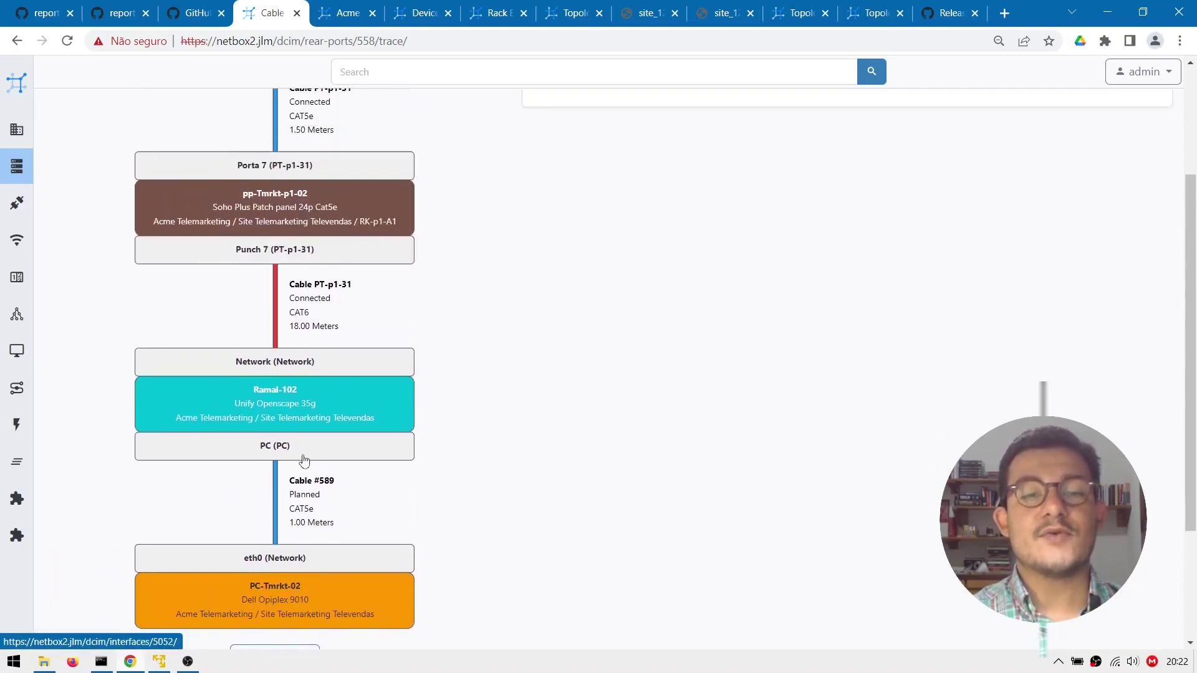
pyautogui.scroll(3, 580, 377)
# Step: Return to the cable list filtered to the Acme Telemarketing site and compare the labels, colors, statuses and types of its cables
pyautogui.press('F5')
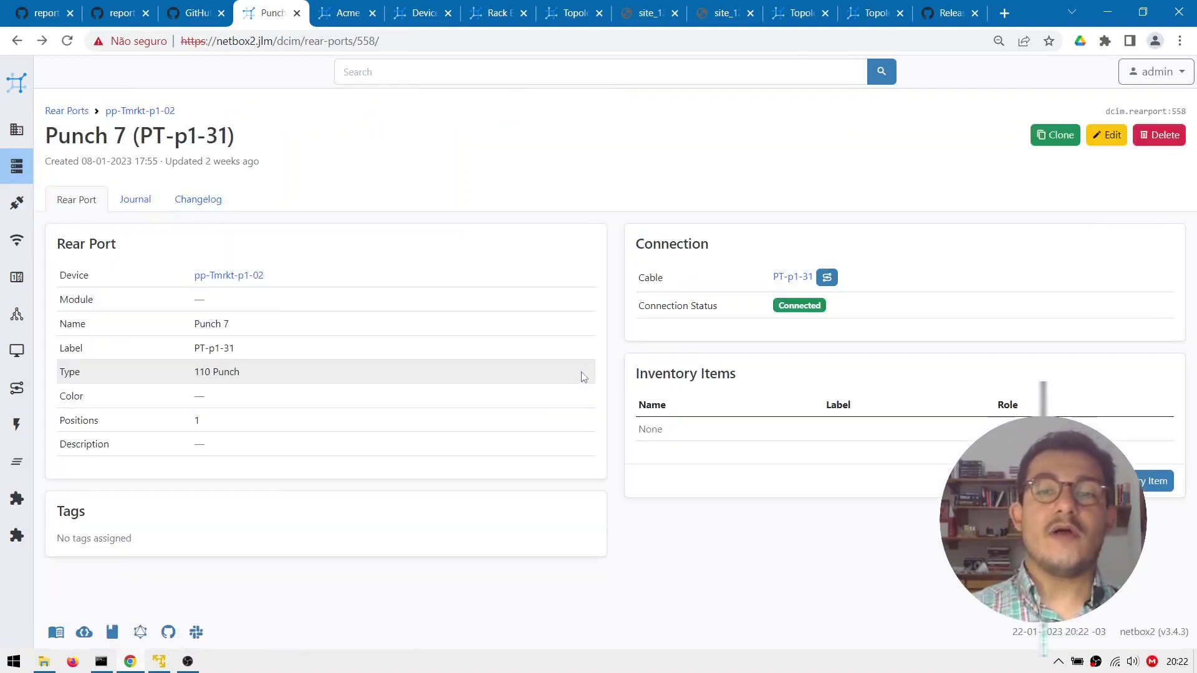
pyautogui.hotkey('alt', 'Left')
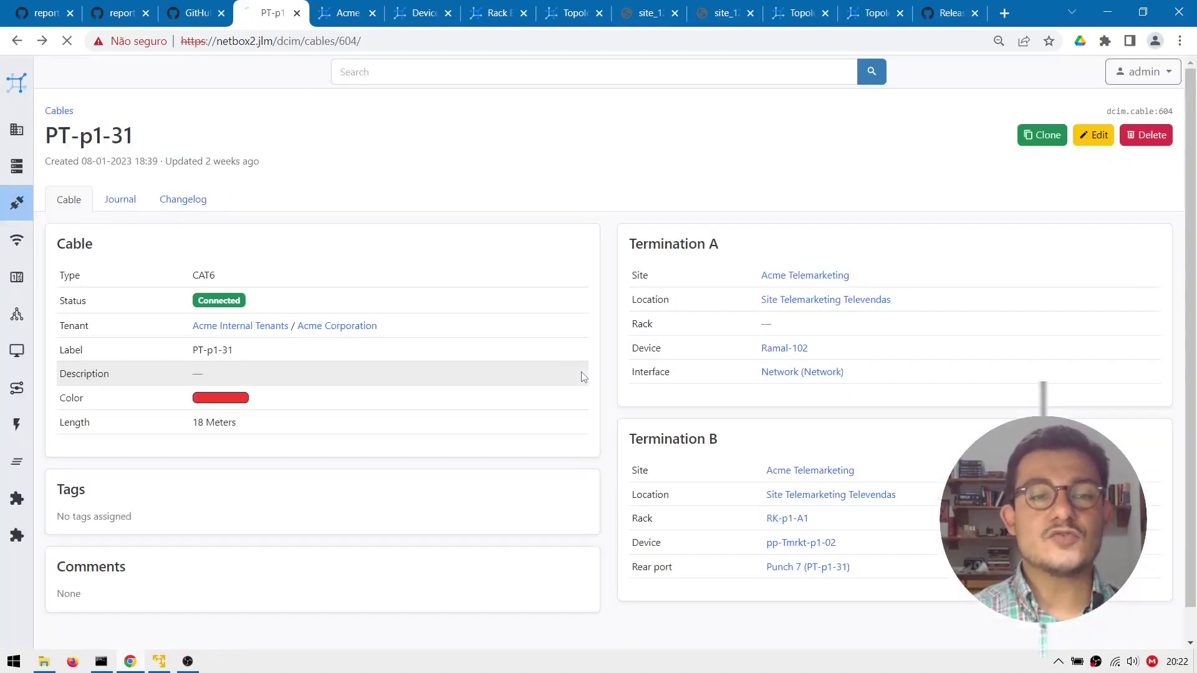
pyautogui.hotkey('alt', 'Left')
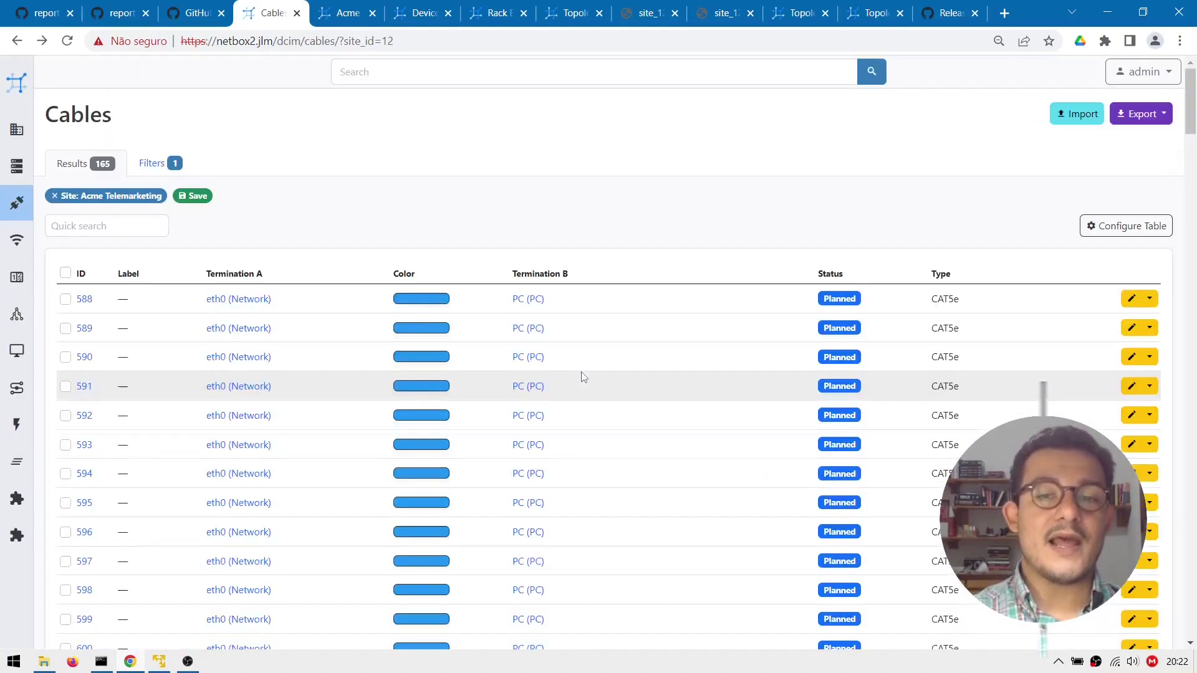
pyautogui.scroll(-3, 584, 377)
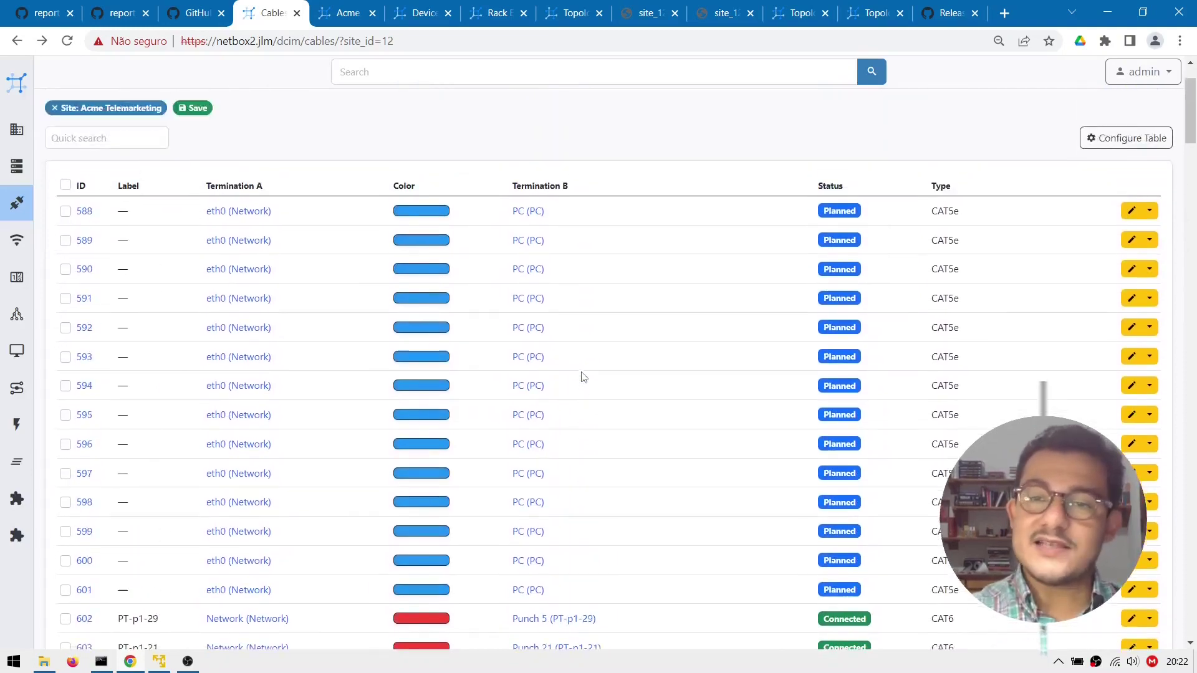
pyautogui.scroll(2, 584, 376)
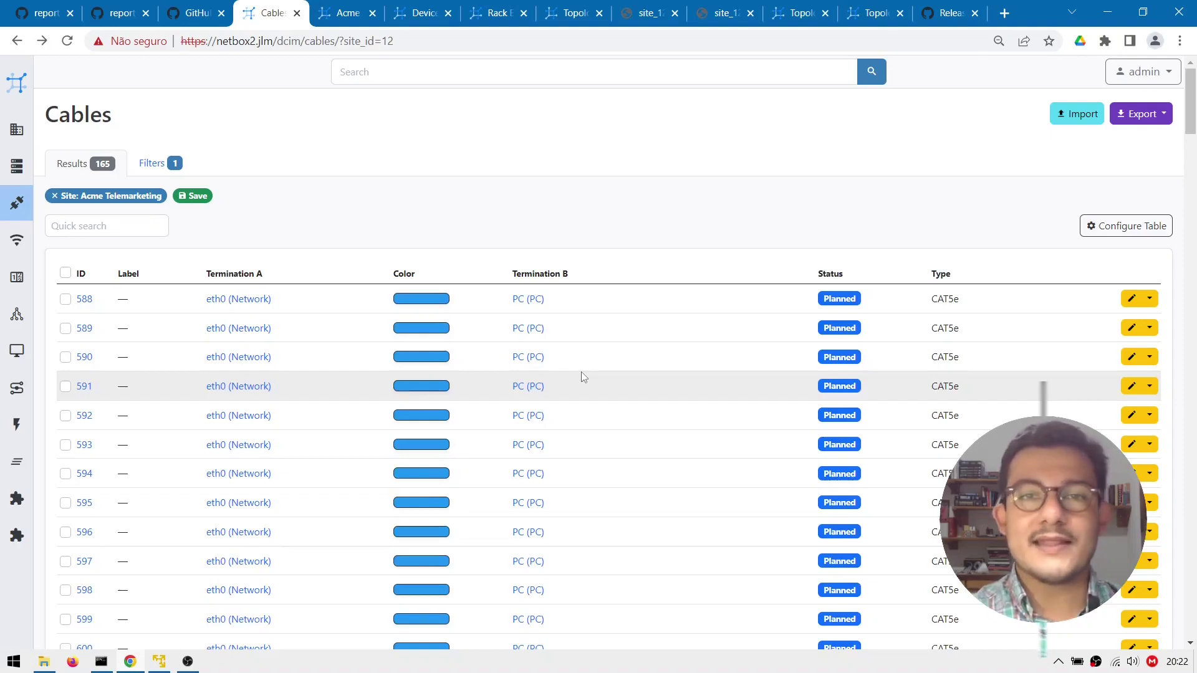
pyautogui.scroll(-10, 583, 377)
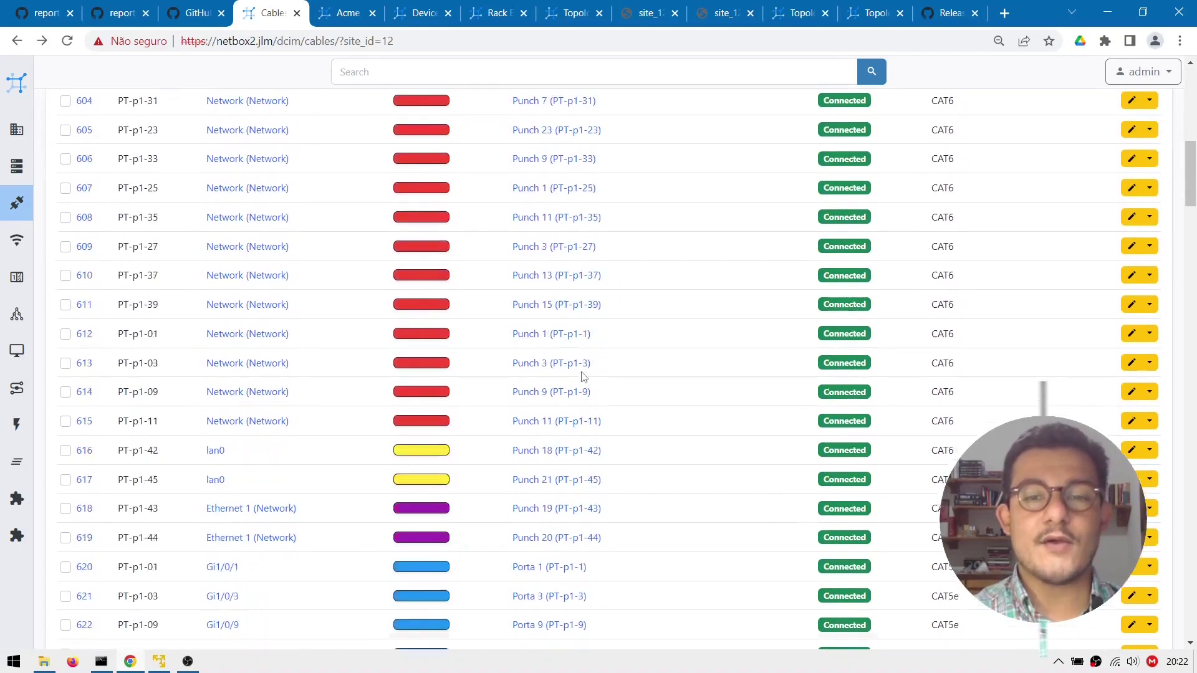
pyautogui.scroll(6, 584, 377)
pyautogui.scroll(-6, 584, 377)
pyautogui.scroll(10, 583, 376)
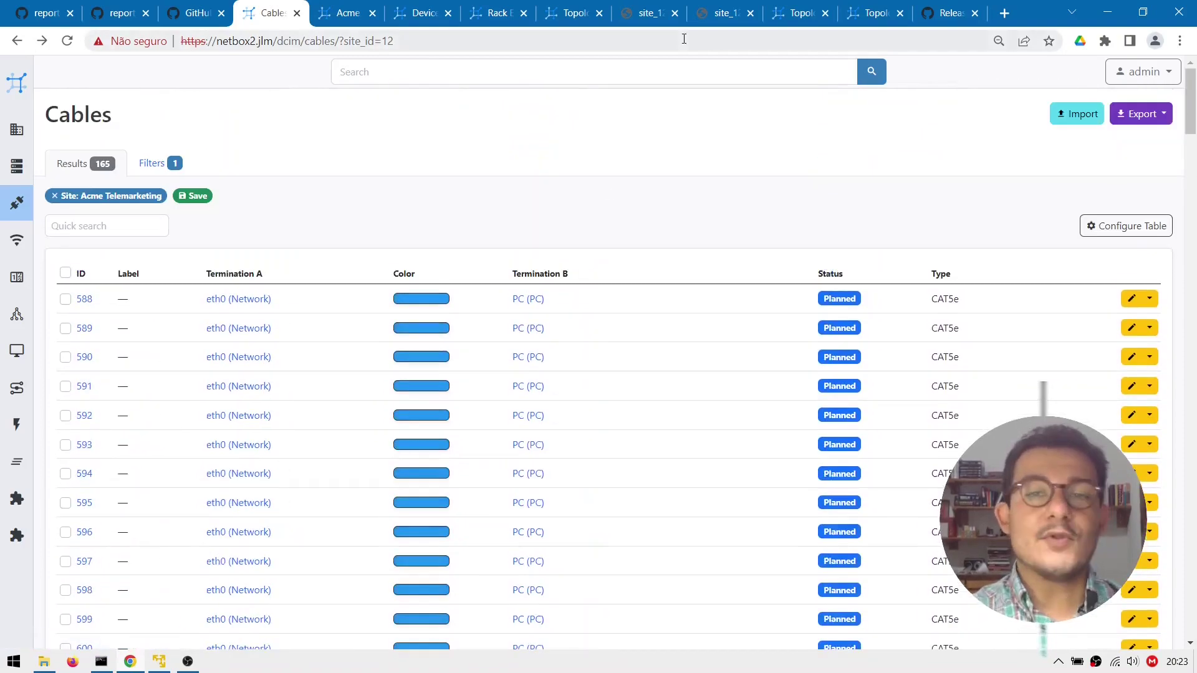
# Step: Check the cable list's export options and close the list to get back to the Acme Telemarketing site page
pyautogui.click(1166, 119)
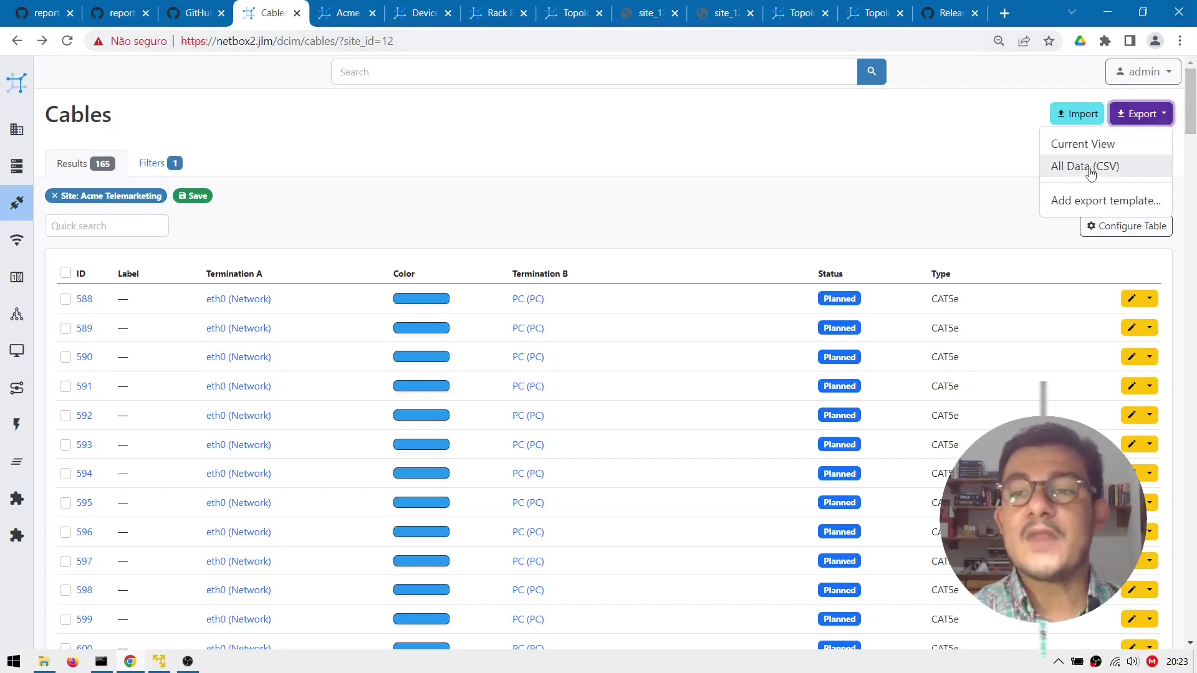
pyautogui.click(726, 140)
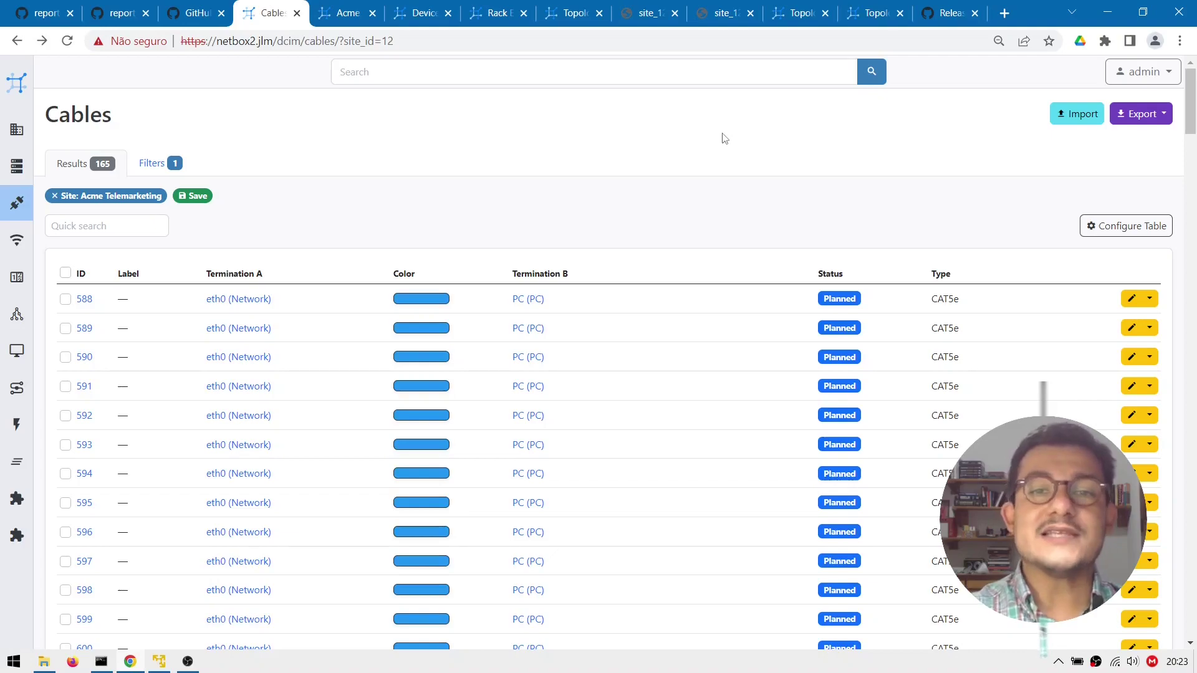
pyautogui.hotkey('ctrl', 'w')
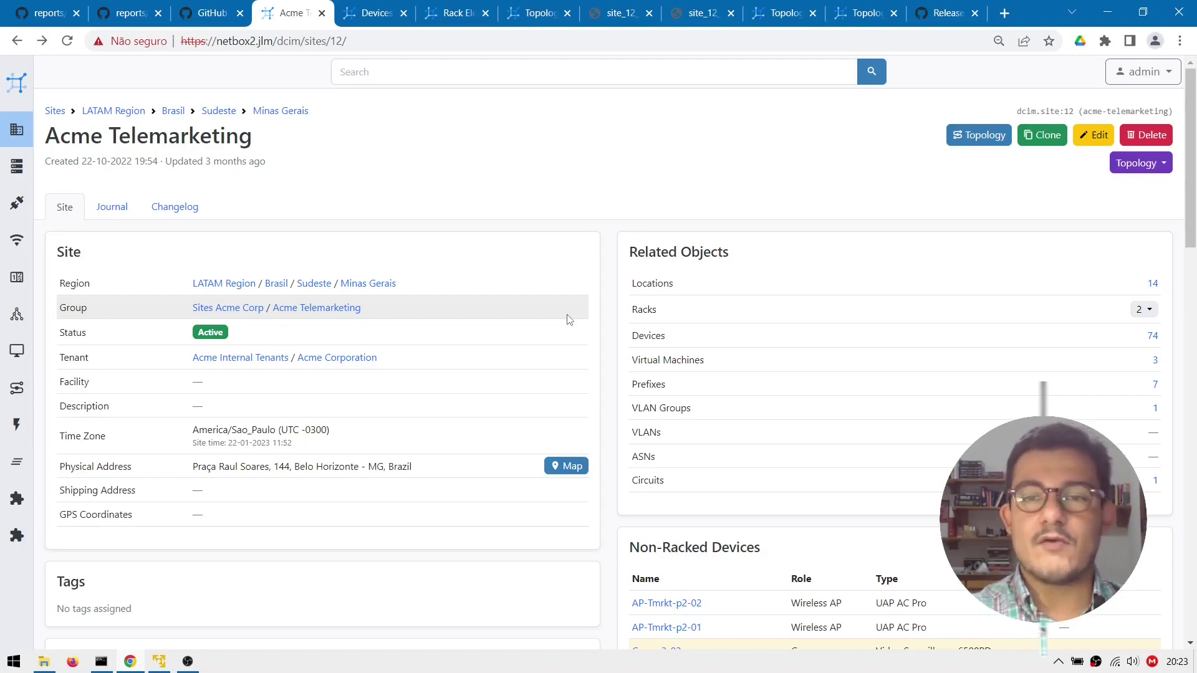
# Step: Review the Acme Telemarketing site's details, viewing its physical address on the map and returning to the site page
pyautogui.scroll(-2, 568, 320)
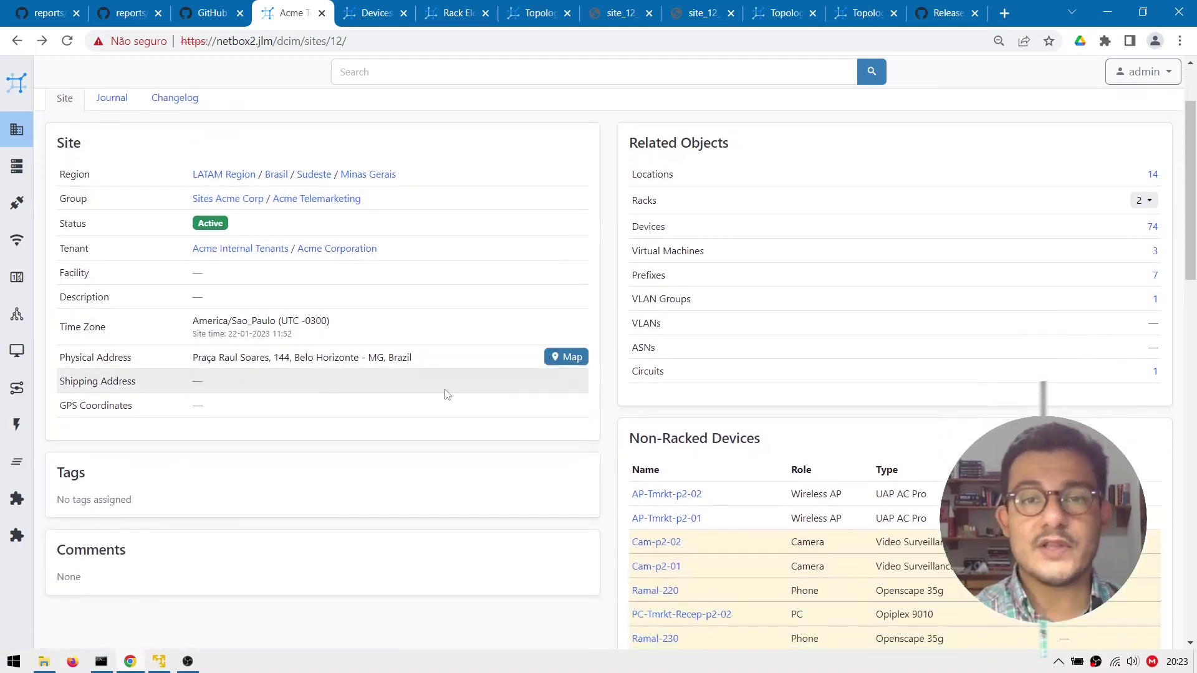
pyautogui.click(561, 364)
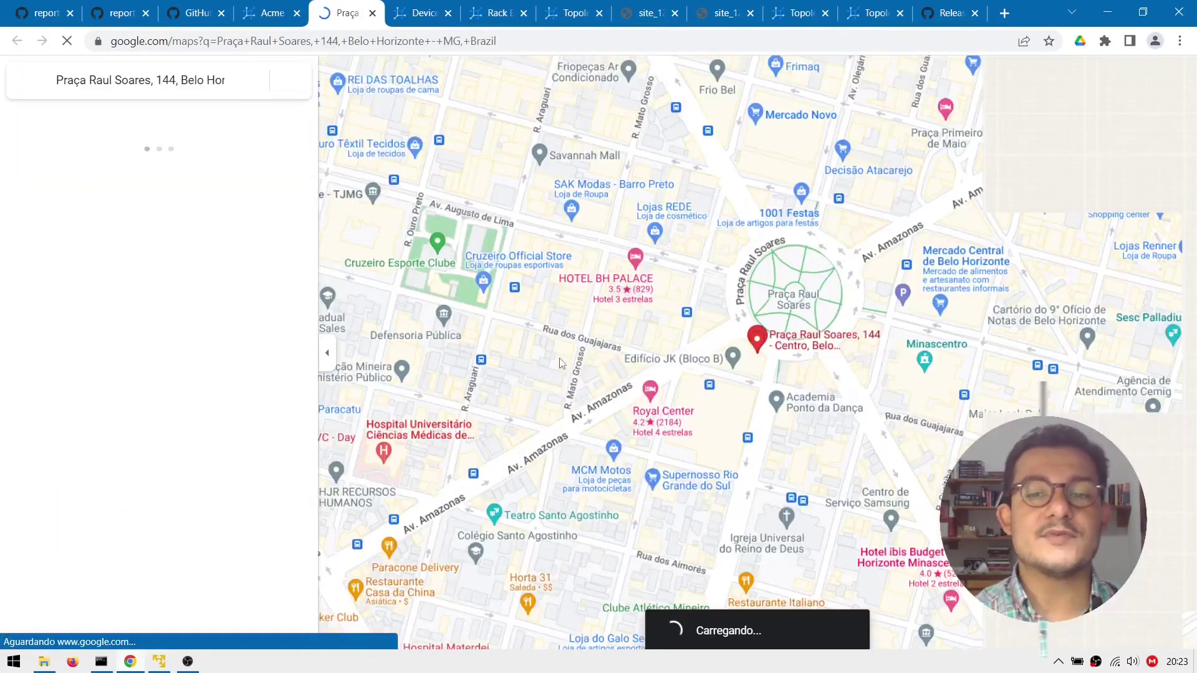
pyautogui.hotkey('ctrl', 'w')
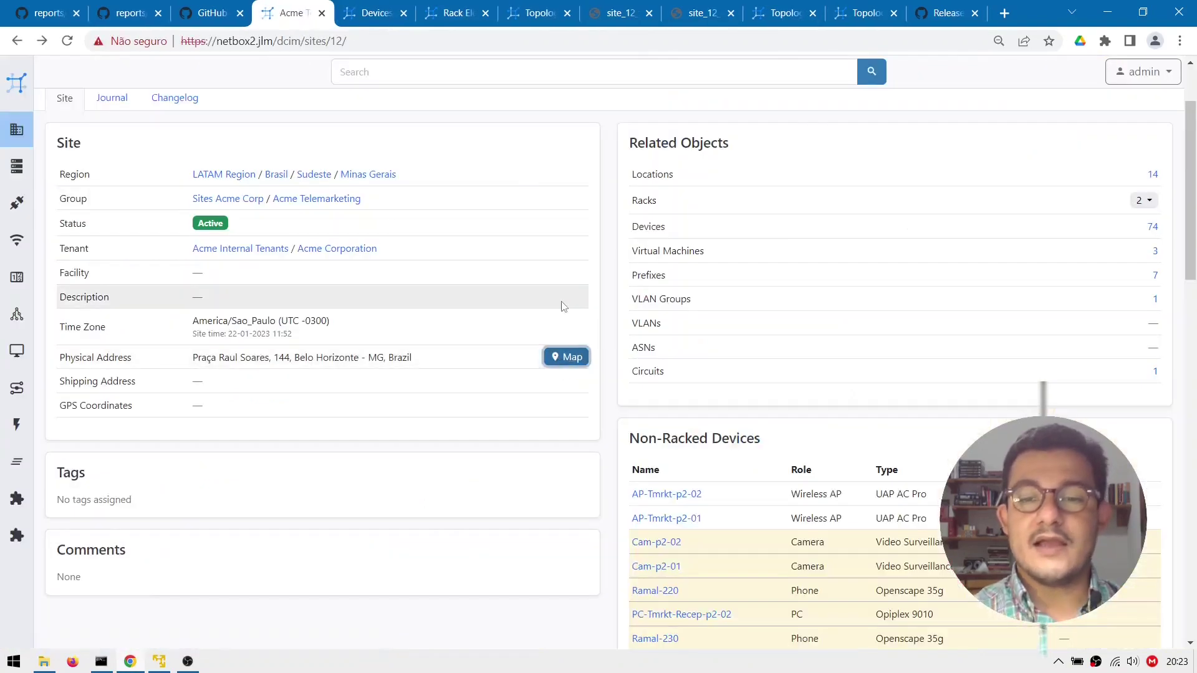
pyautogui.scroll(-3, 563, 306)
pyautogui.scroll(5, 563, 306)
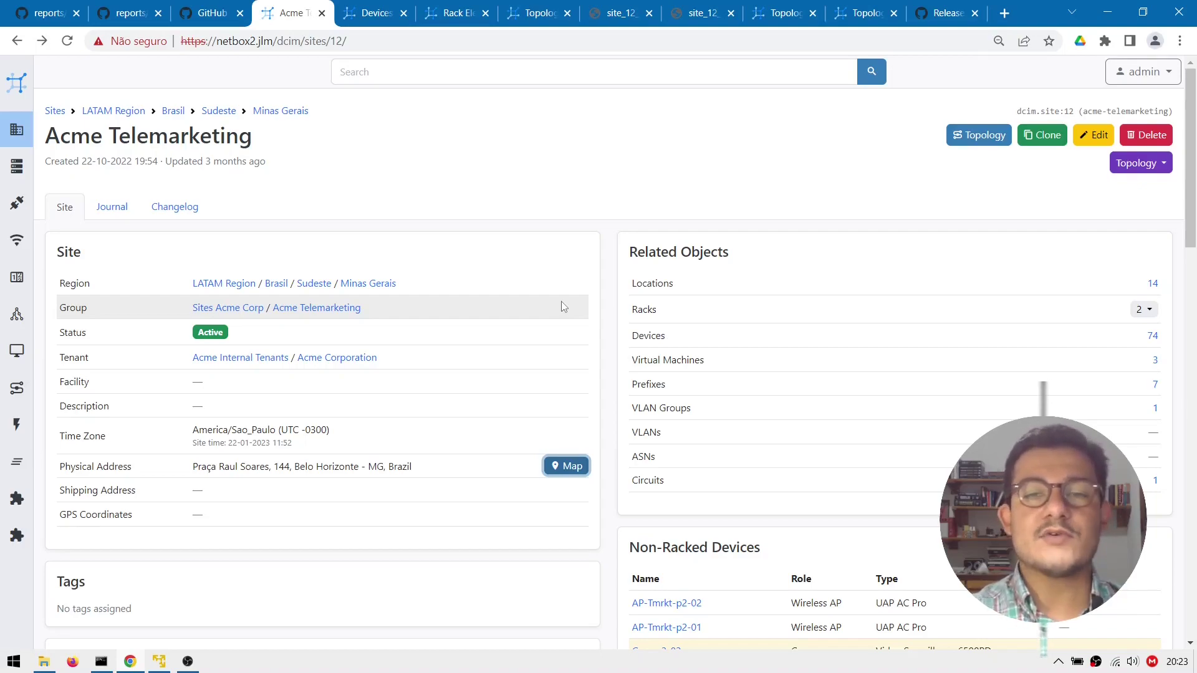
pyautogui.scroll(-1, 564, 307)
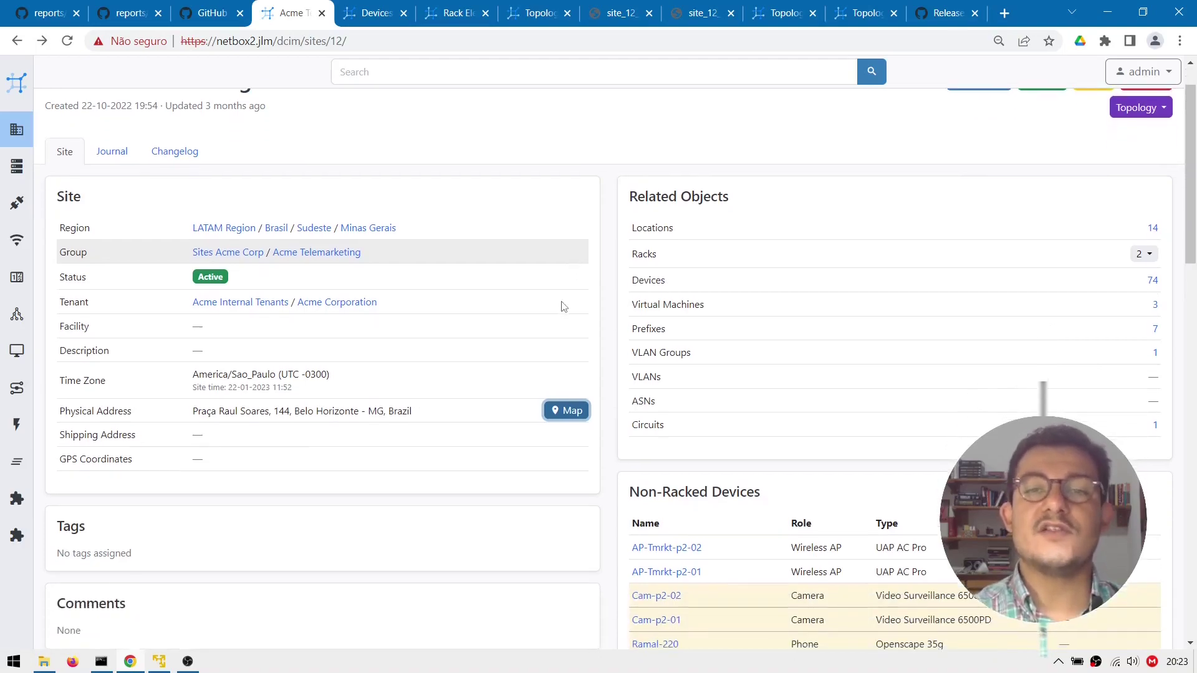
pyautogui.scroll(1, 563, 307)
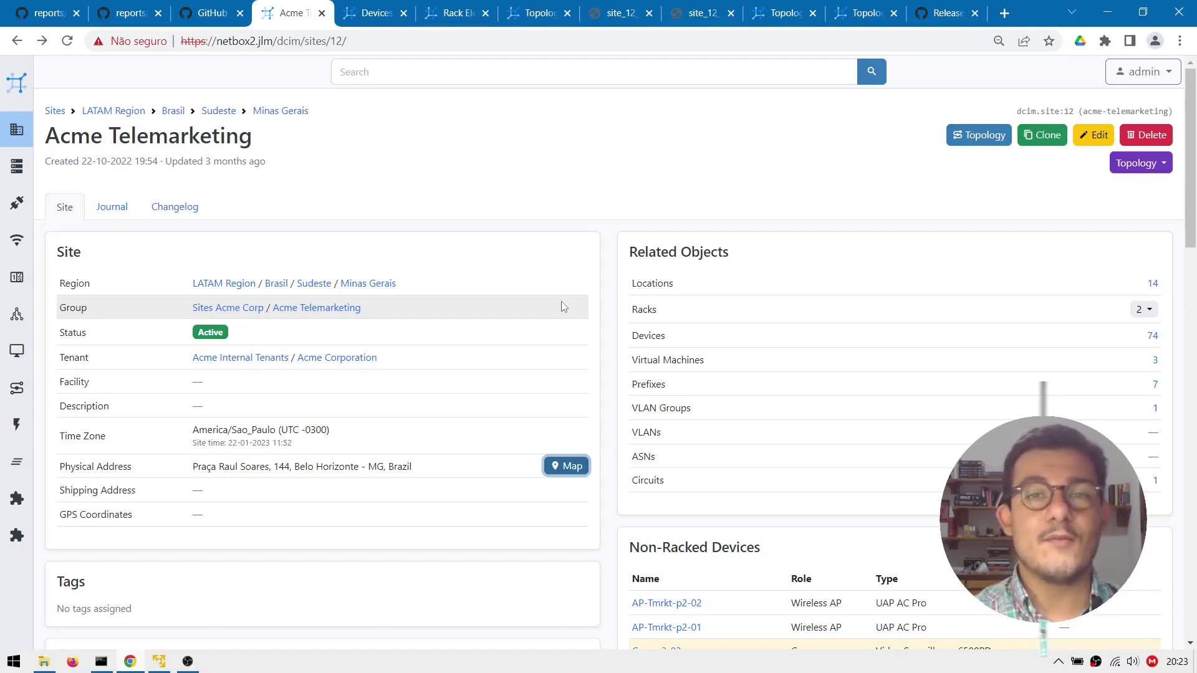
# Step: Examine the site's Locations list, comparing the racks and devices assigned to the rooms of Piso 1 and Piso 2
pyautogui.scroll(-12, 563, 306)
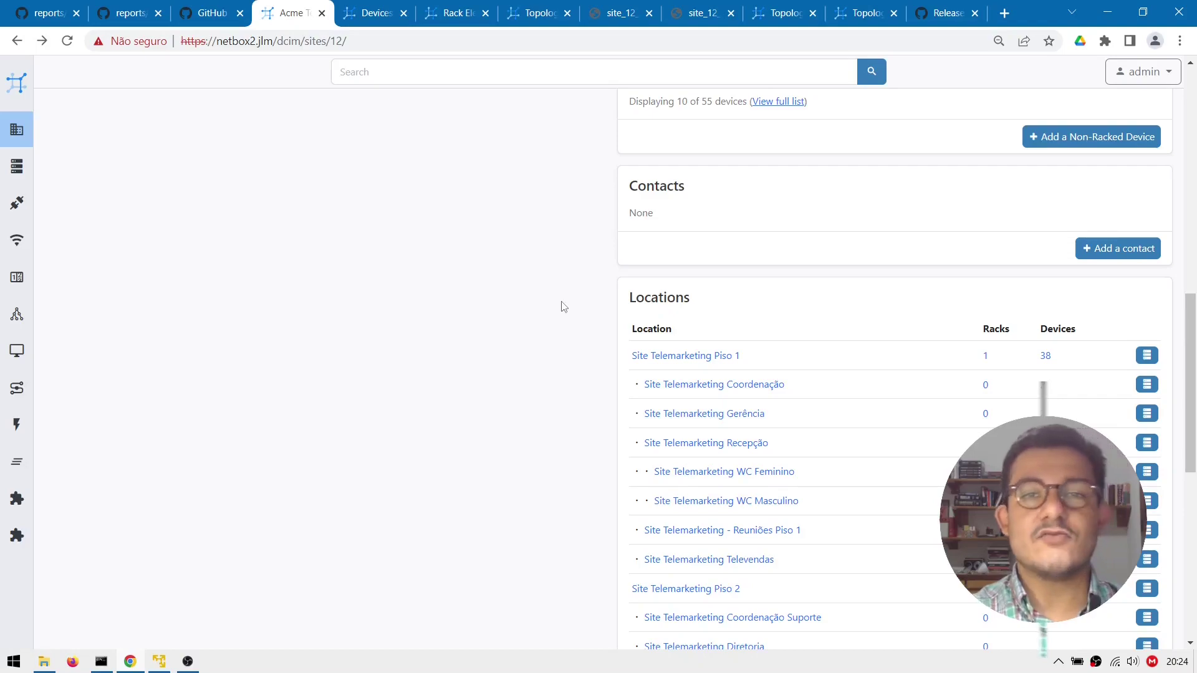
pyautogui.scroll(-3, 563, 306)
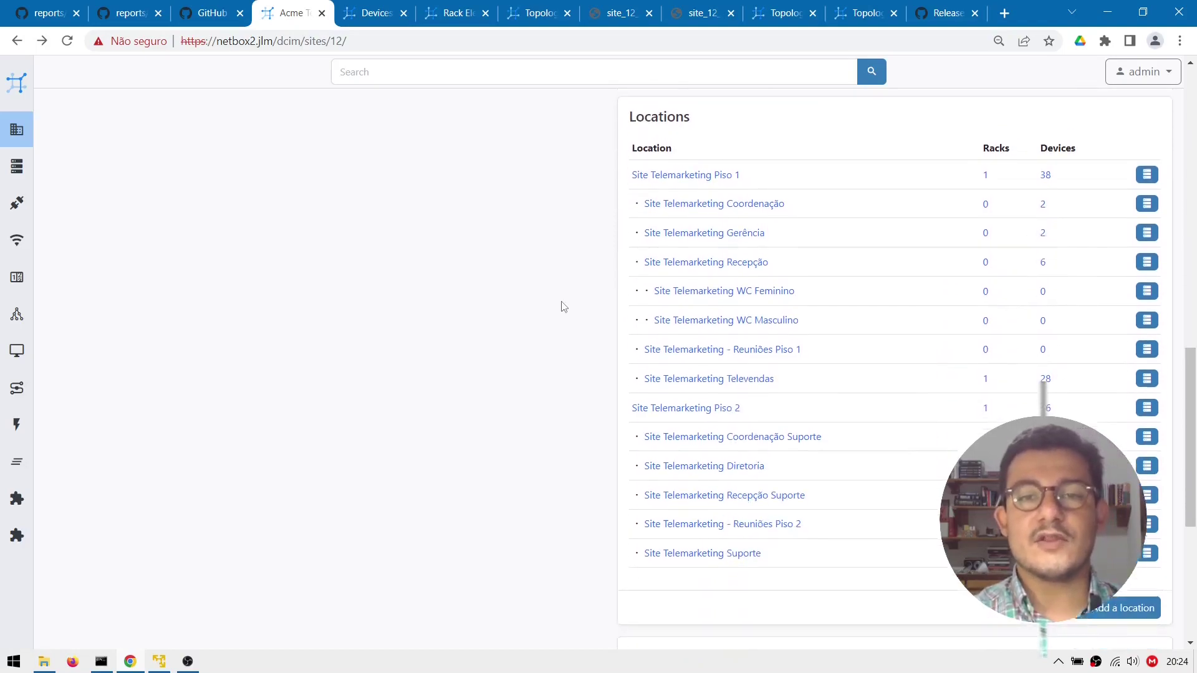
pyautogui.scroll(3, 563, 306)
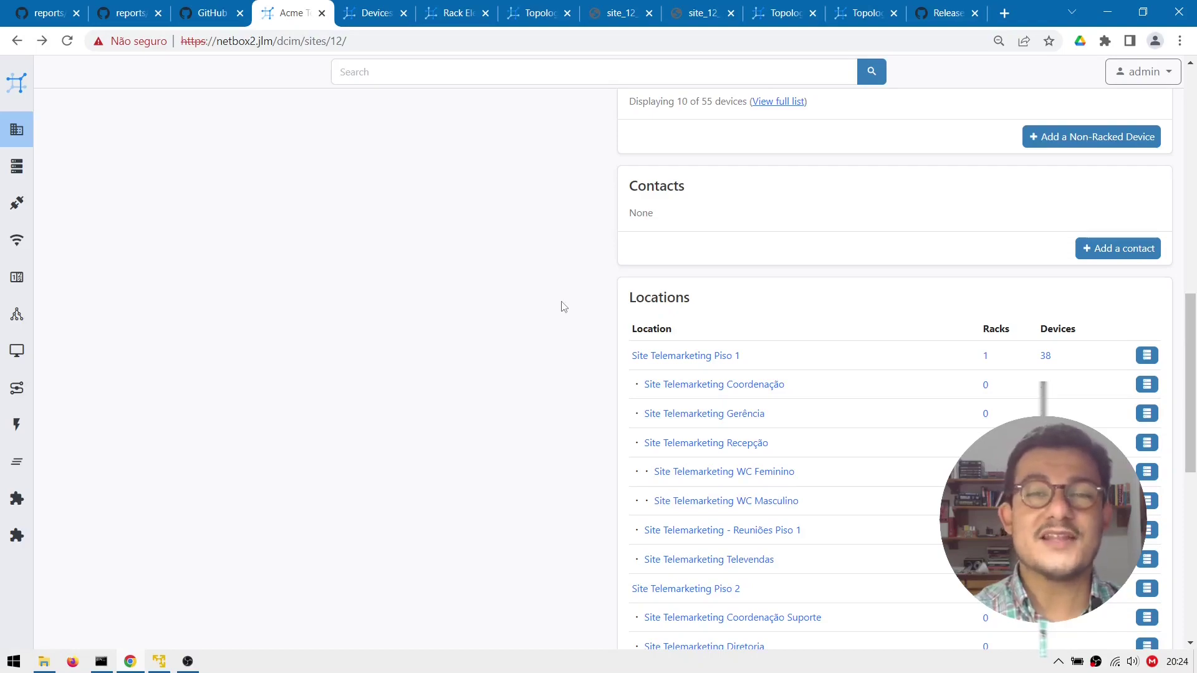
pyautogui.scroll(-2, 563, 306)
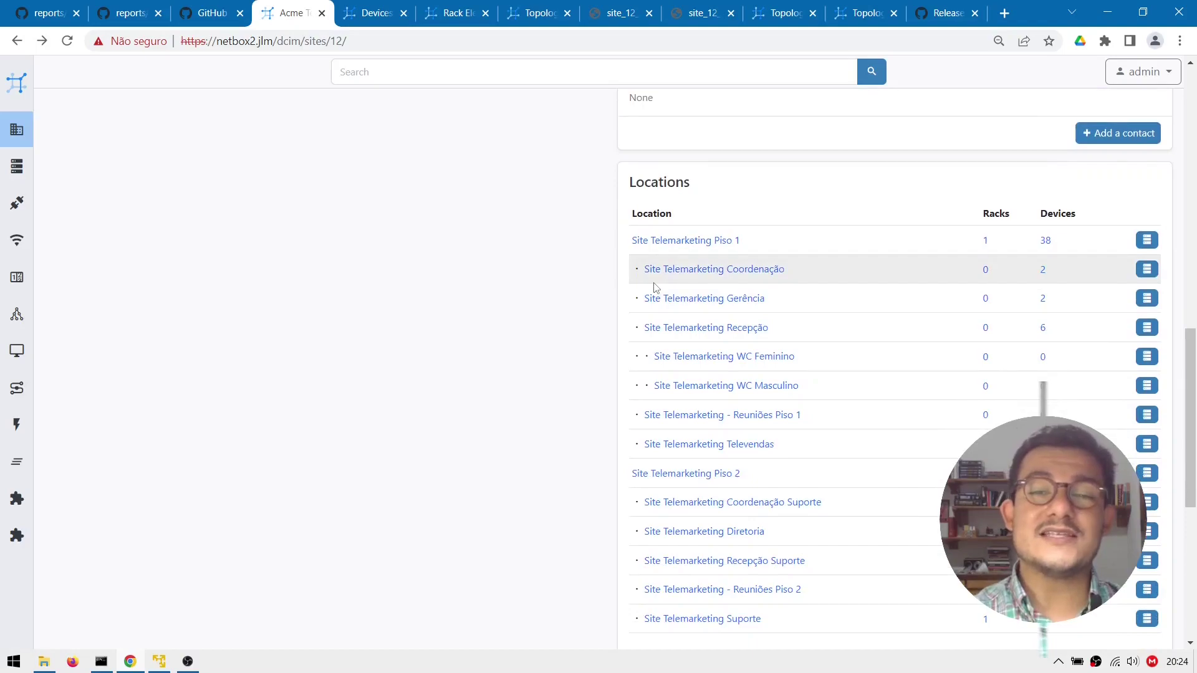
pyautogui.scroll(-1, 559, 249)
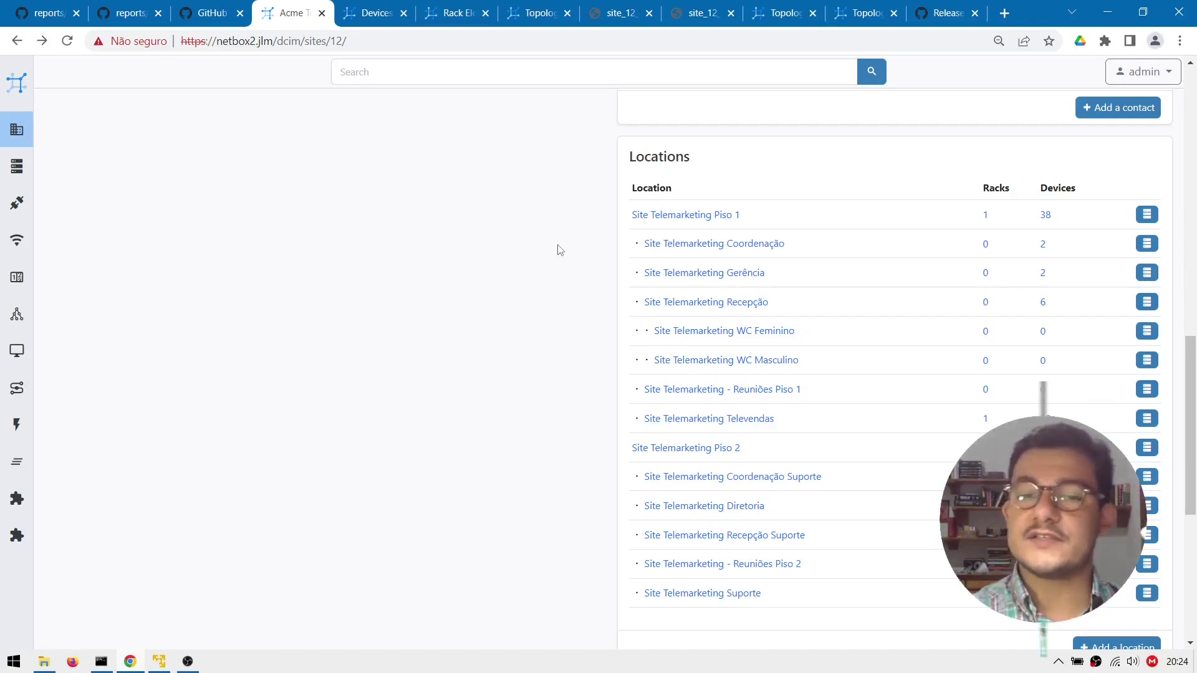
pyautogui.scroll(-1, 560, 250)
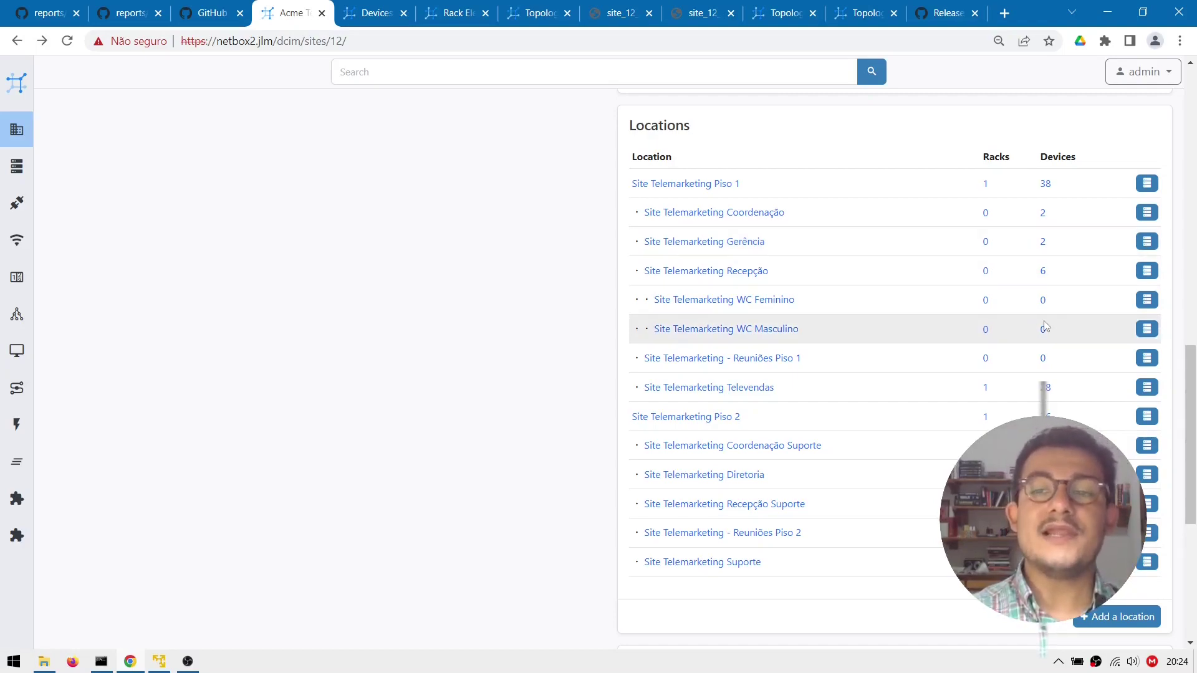
pyautogui.scroll(1, 1046, 327)
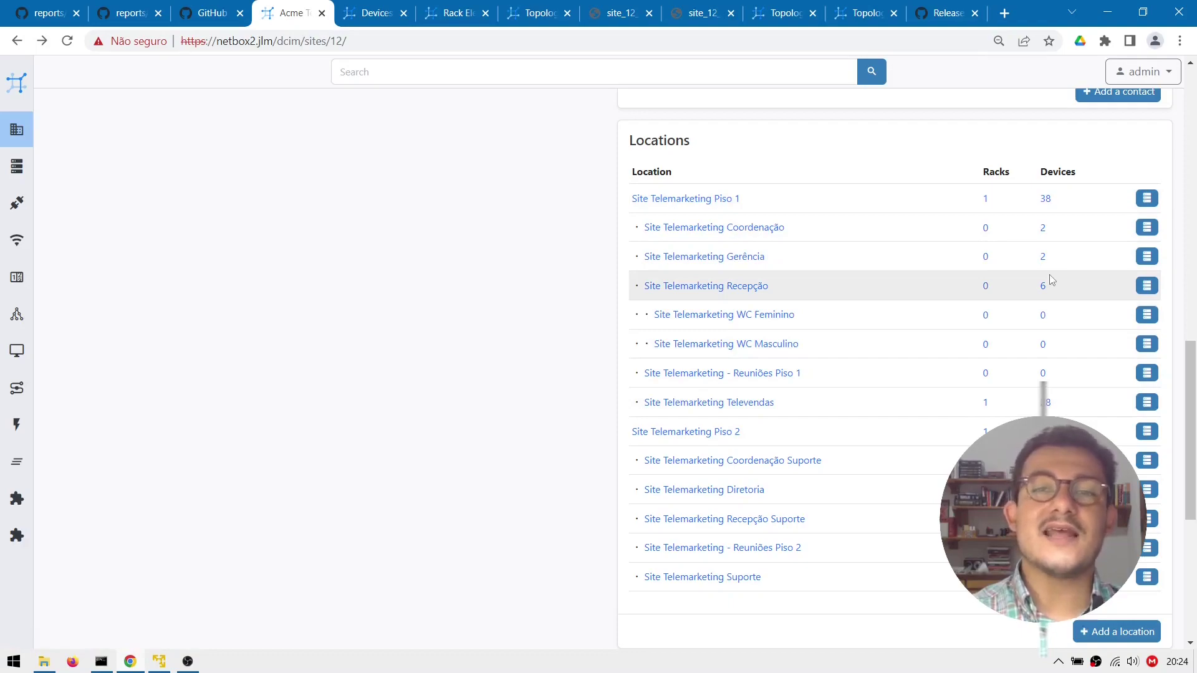
pyautogui.scroll(-1, 1050, 282)
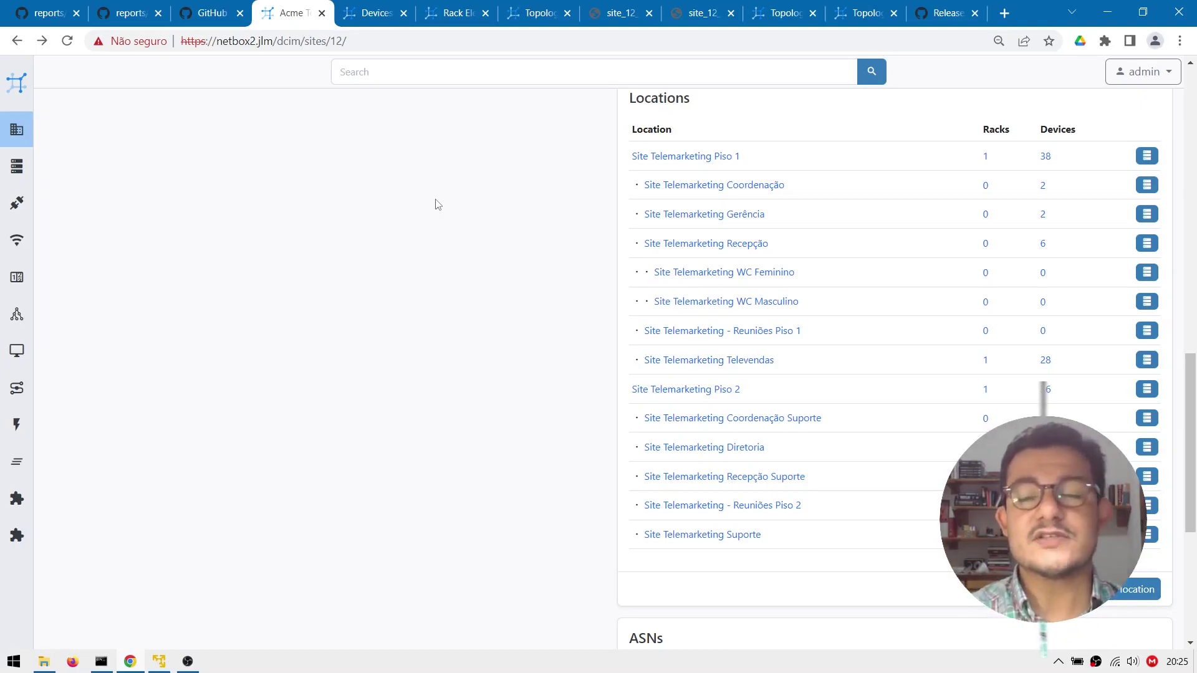
# Step: Check the images attached to the site, including the floor plans Planta_01.jpg and Planta_02.jpg
pyautogui.scroll(-5, 413, 257)
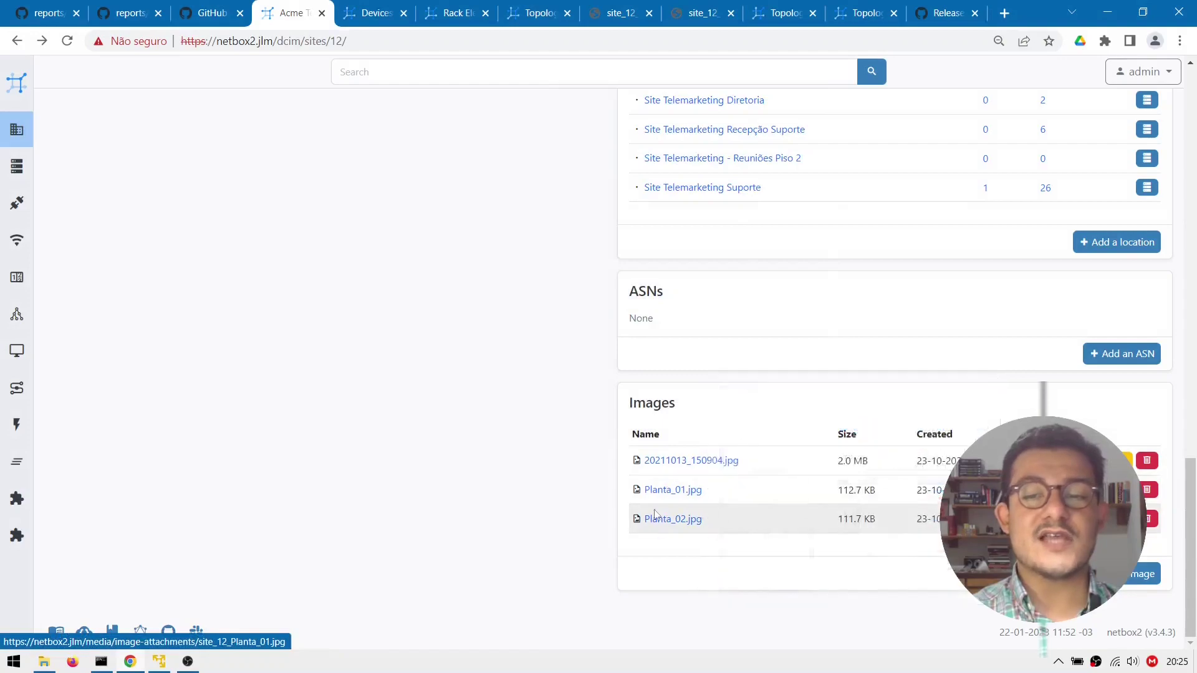
pyautogui.moveTo(663, 525)
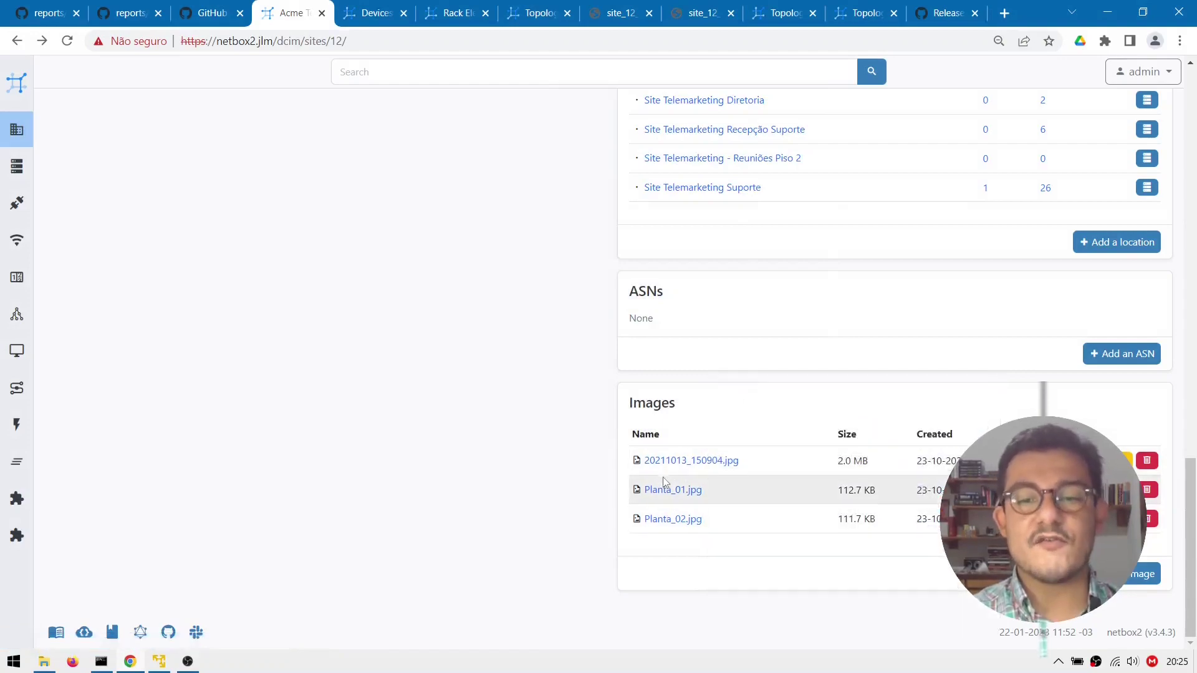
pyautogui.moveTo(673, 464)
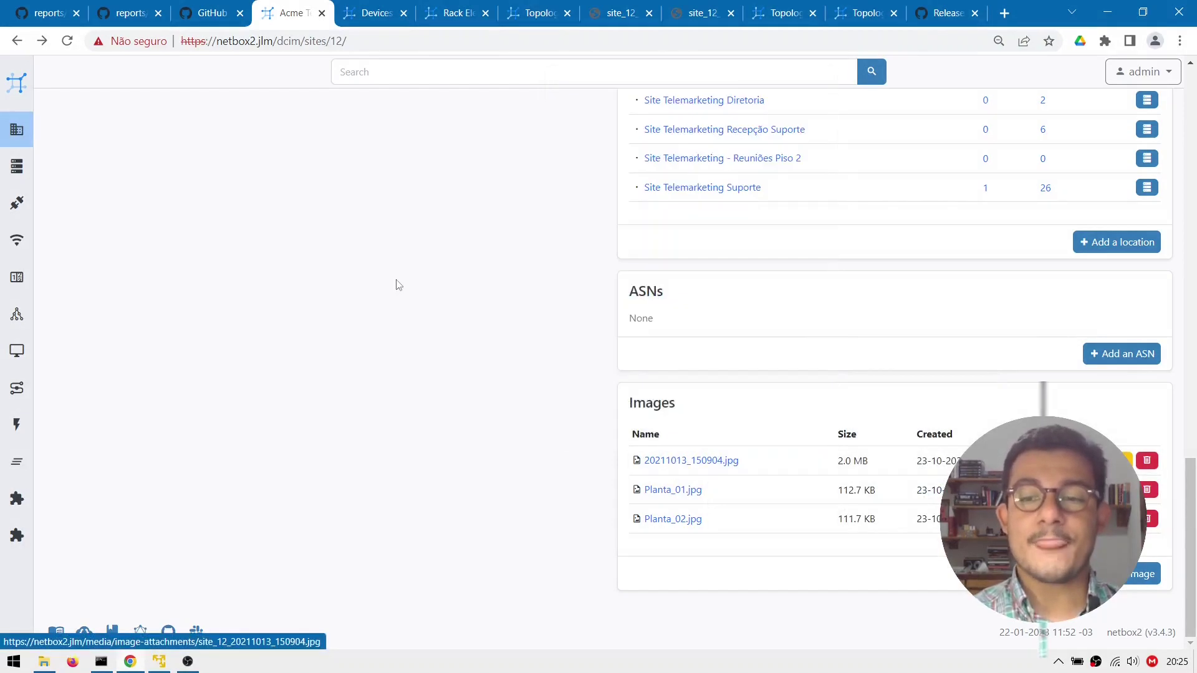
# Step: Check the viewing options for the site's racks and open the list of prefixes filtered to Acme Telemarketing
pyautogui.scroll(20, 399, 283)
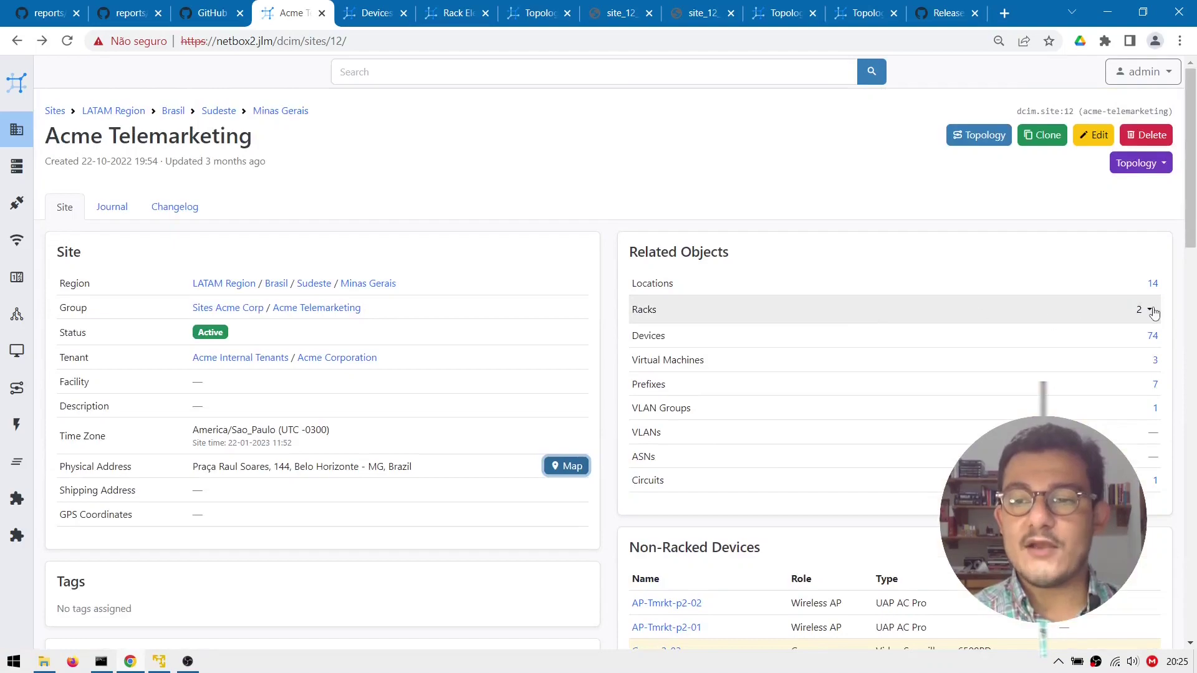
pyautogui.click(1145, 310)
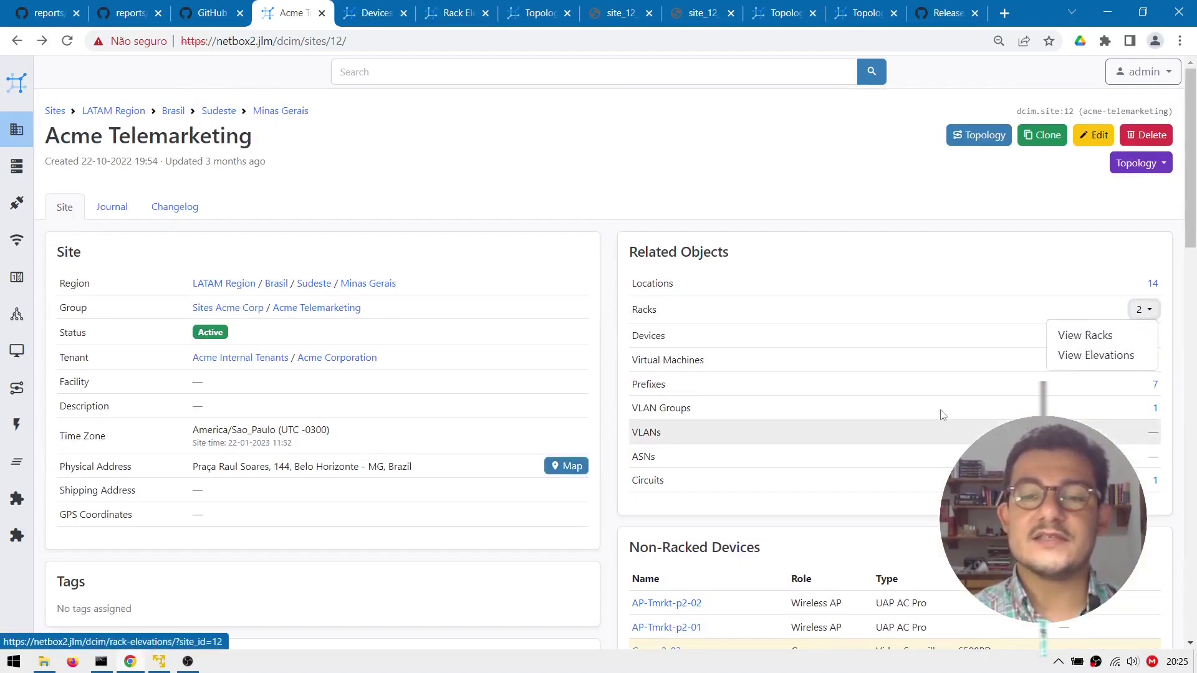
pyautogui.click(844, 393)
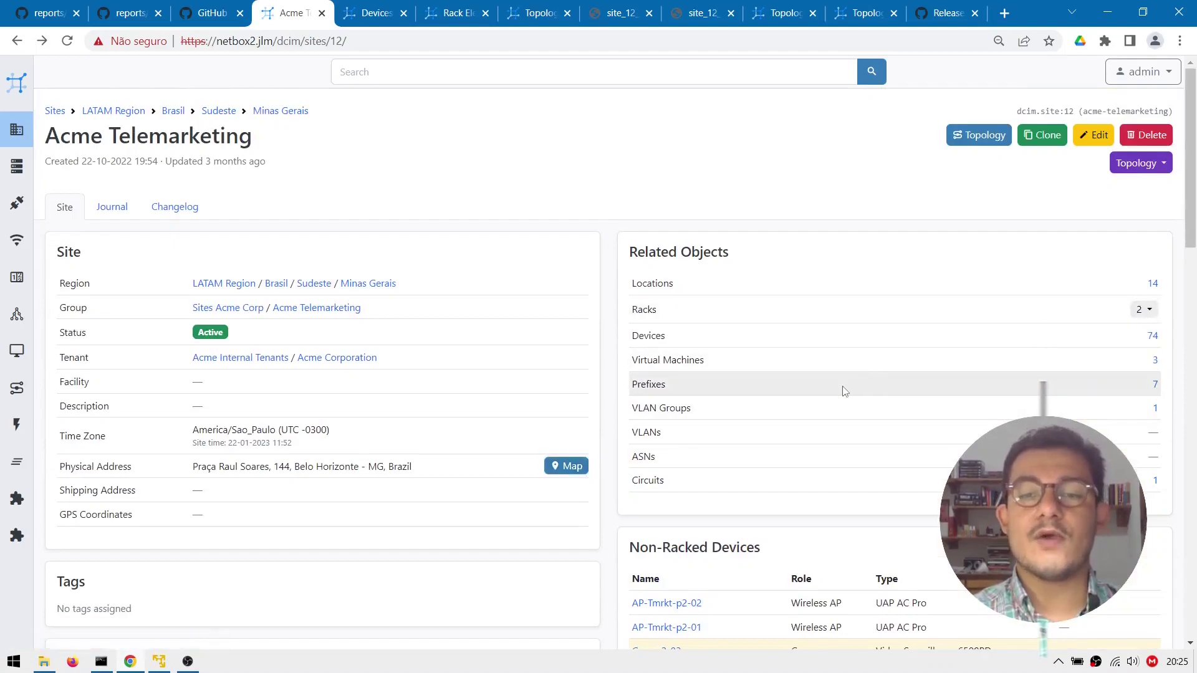
pyautogui.click(1156, 389)
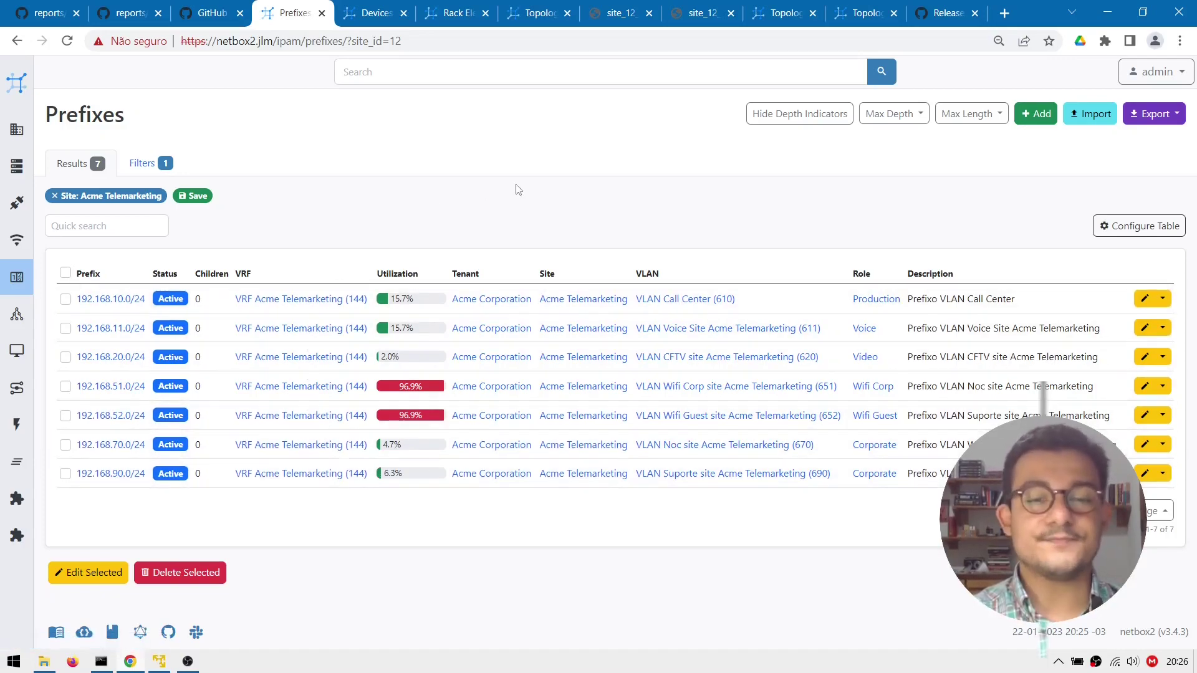
# Step: Close the prefix list and review the device list filtered to the Acme Telemarketing site
pyautogui.hotkey('ctrl', 'w')
pyautogui.scroll(-2, 645, 182)
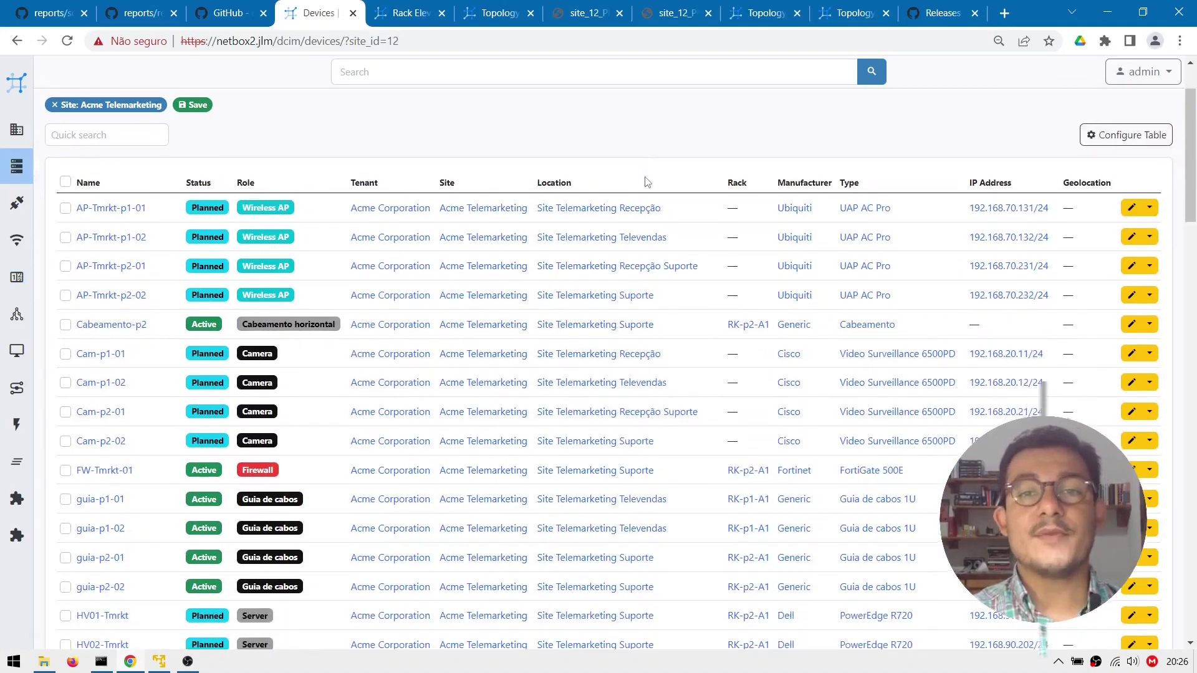
pyautogui.scroll(-3, 645, 182)
pyautogui.scroll(5, 648, 182)
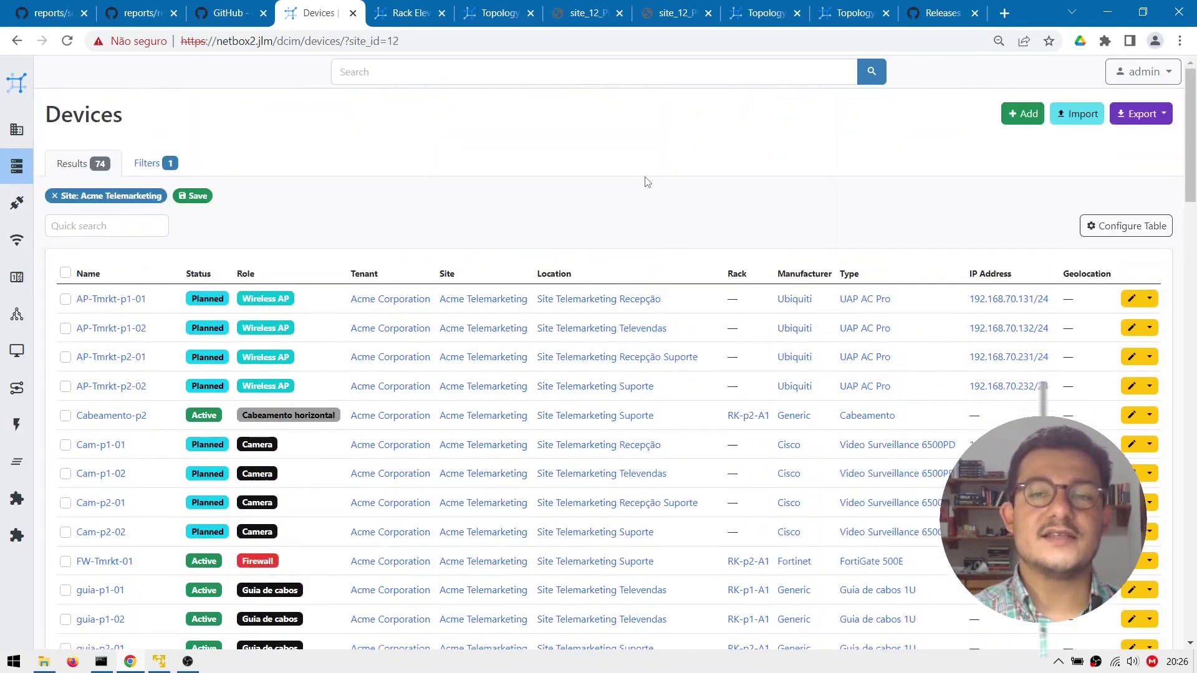
# Step: Examine the Acme Telemarketing device list through to its end, comparing the devices' status, role, location, rack, type and IP address
pyautogui.scroll(-3, 648, 182)
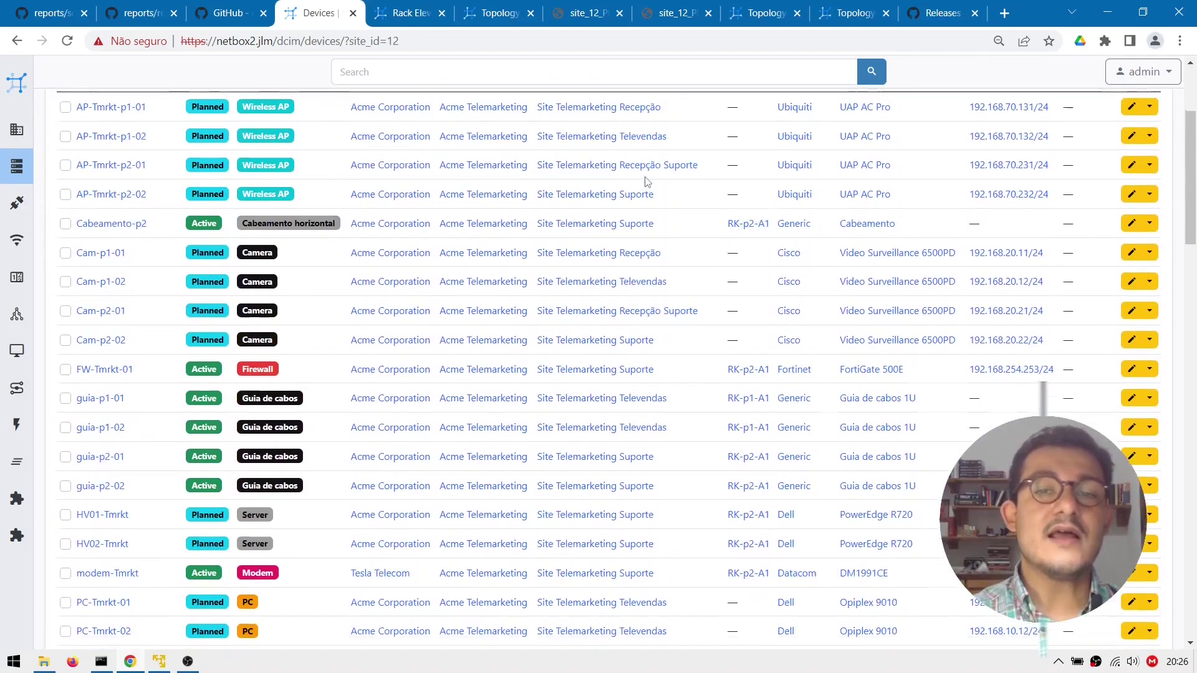
pyautogui.scroll(2, 647, 182)
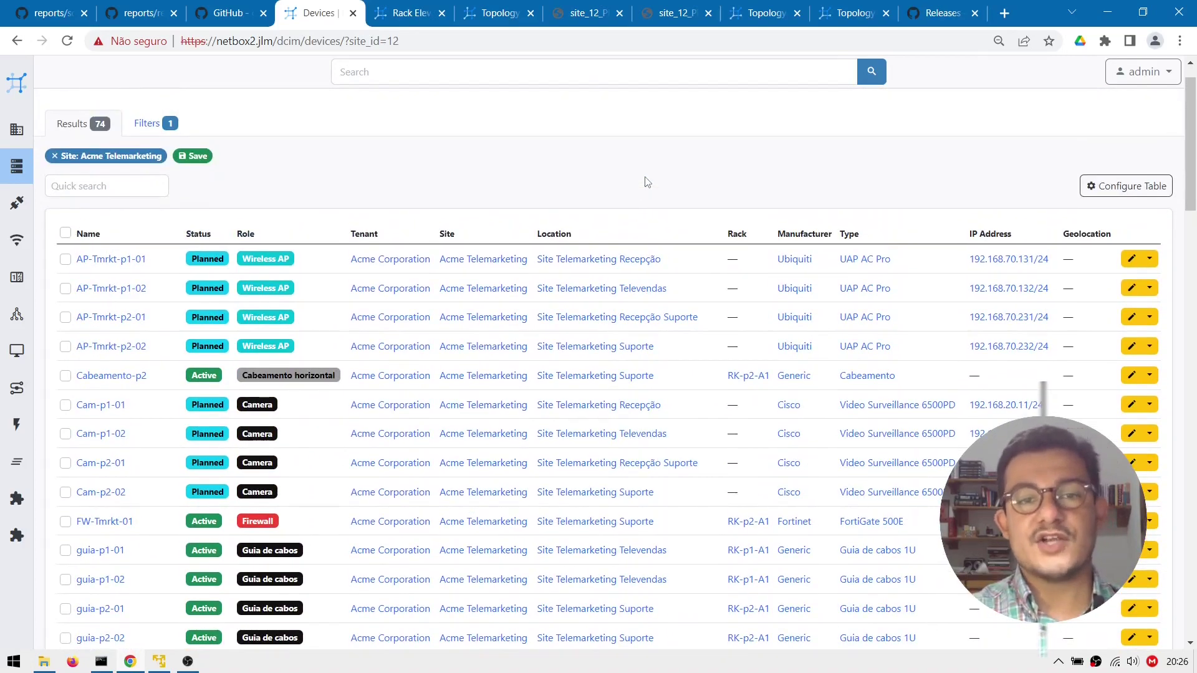
pyautogui.scroll(-2, 647, 182)
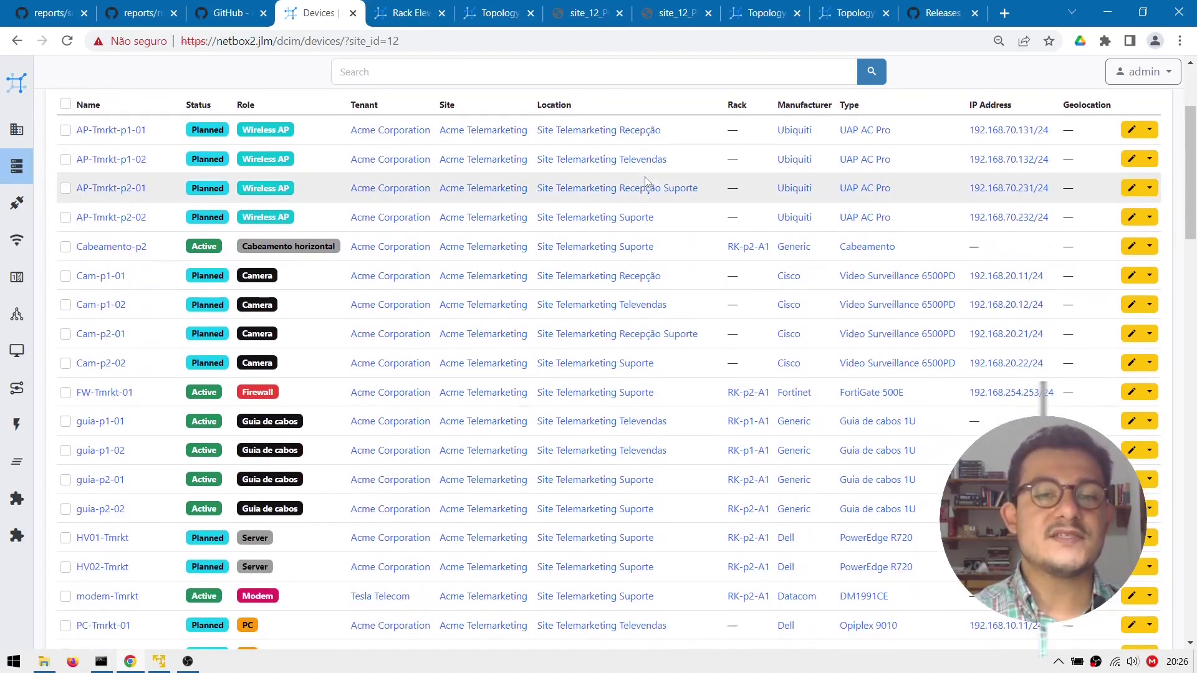
pyautogui.scroll(-4, 382, 405)
pyautogui.scroll(2, 376, 408)
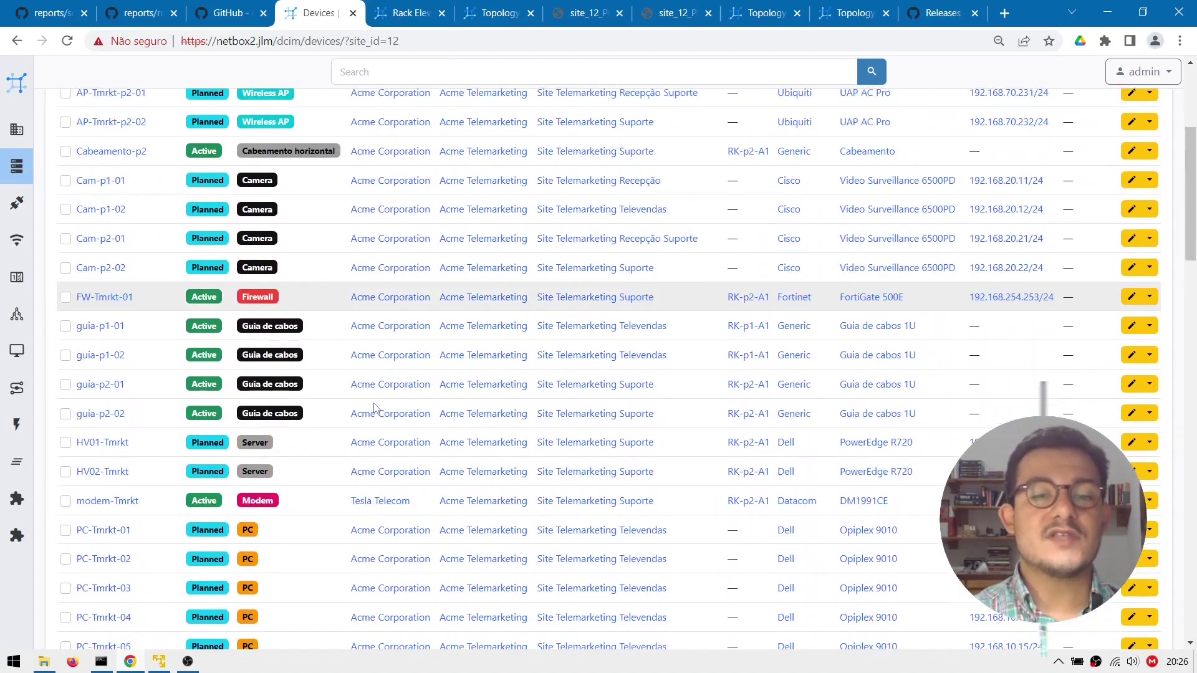
pyautogui.scroll(-10, 376, 408)
pyautogui.scroll(-3, 376, 408)
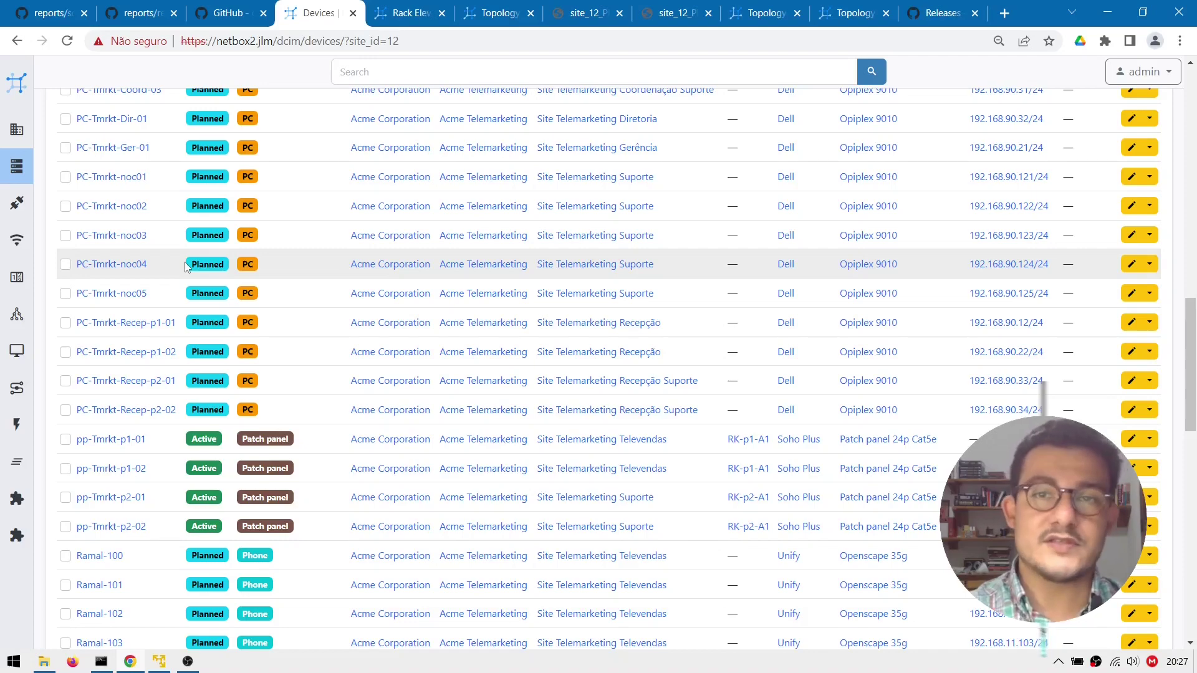
pyautogui.scroll(-5, 387, 286)
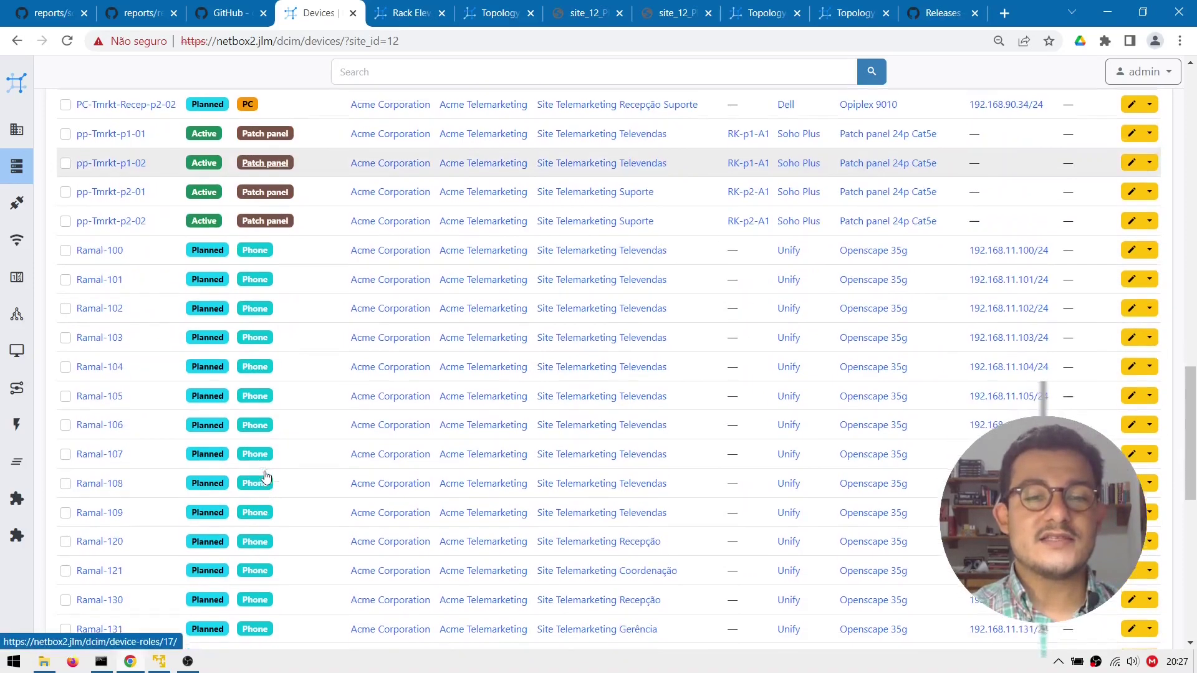
pyautogui.scroll(-7, 387, 286)
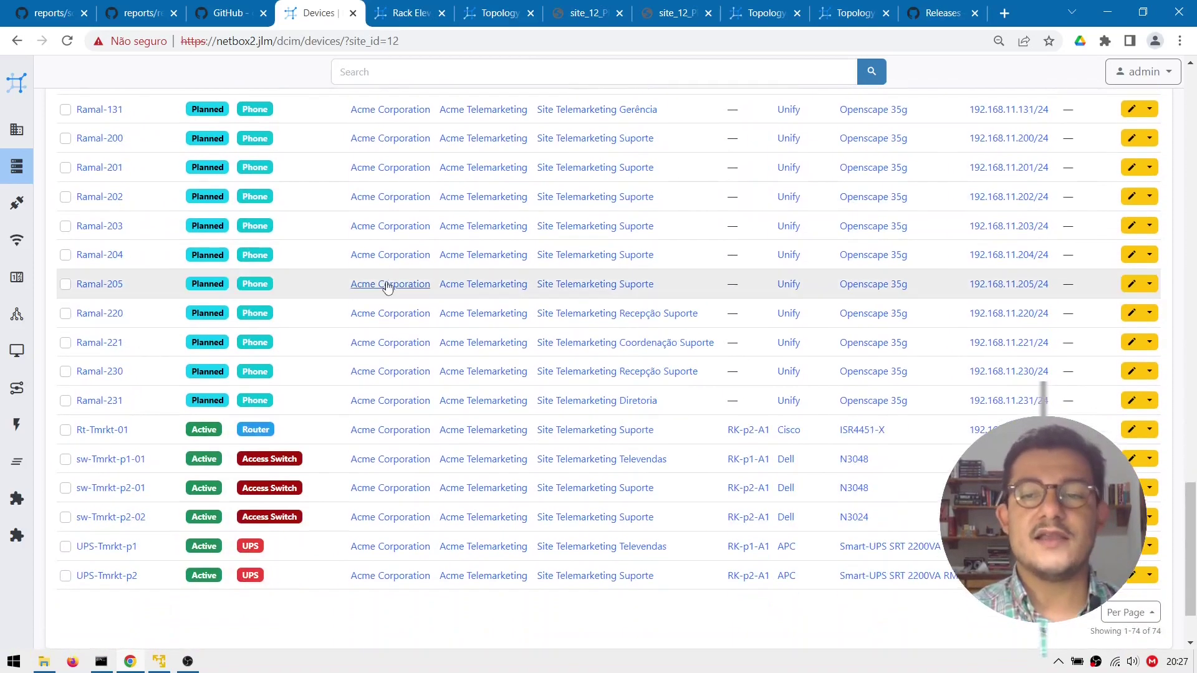
pyautogui.scroll(2, 388, 287)
pyautogui.scroll(-4, 387, 286)
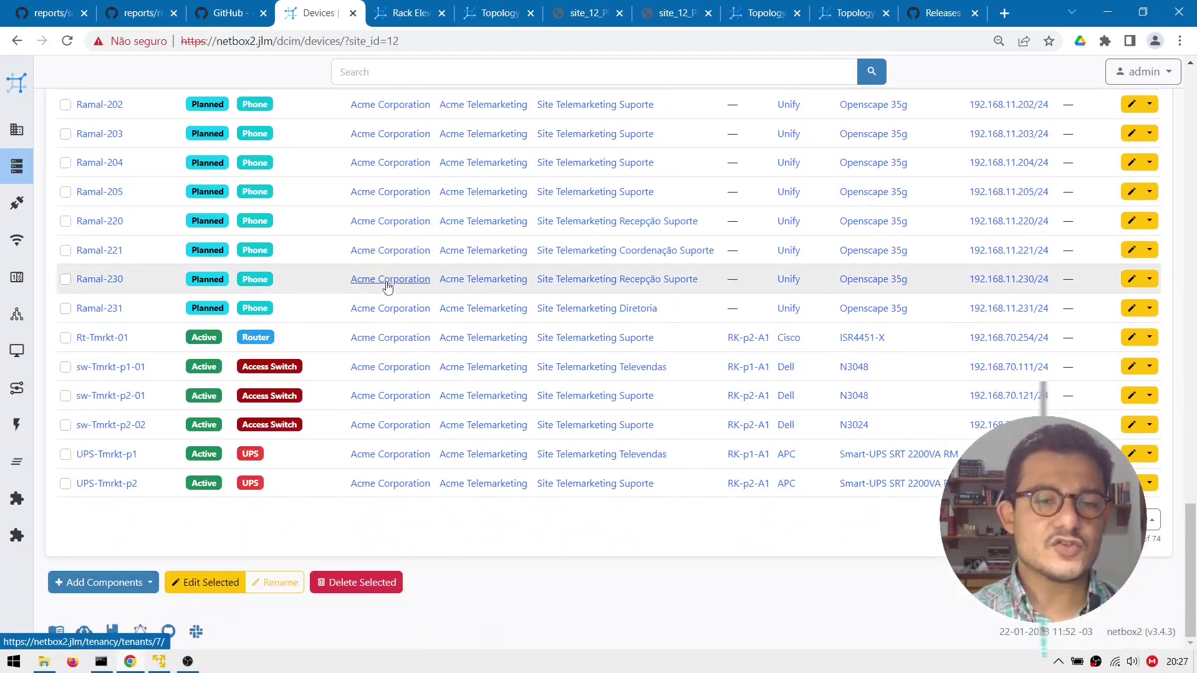
# Step: Open the access switch sw-Tmrkt-p1-01, check its Dell N3048 device type and return to the switch
pyautogui.click(142, 368)
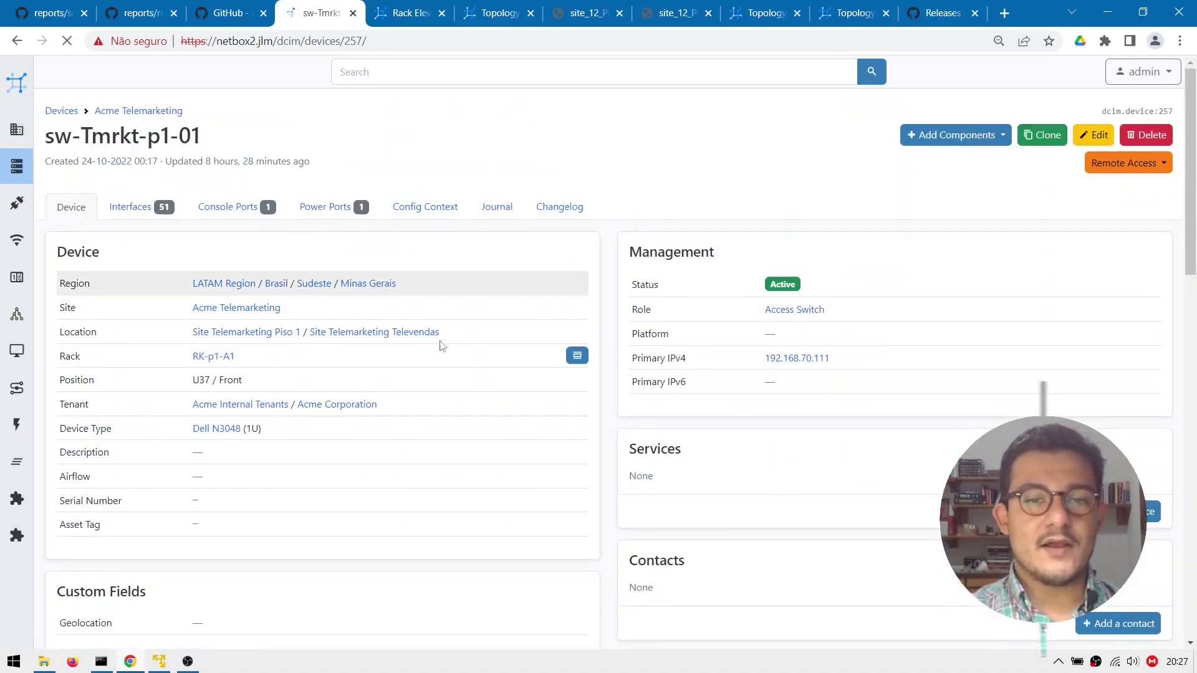
pyautogui.scroll(-1, 440, 349)
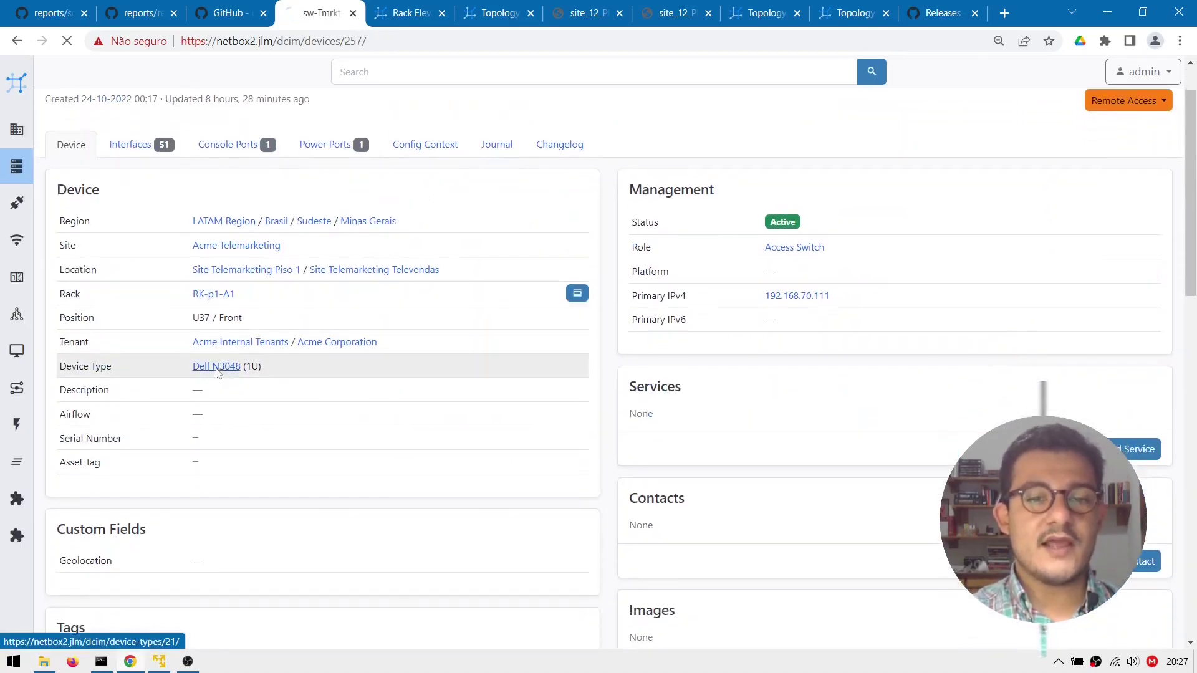
pyautogui.click(219, 379)
pyautogui.hotkey('alt', 'Left')
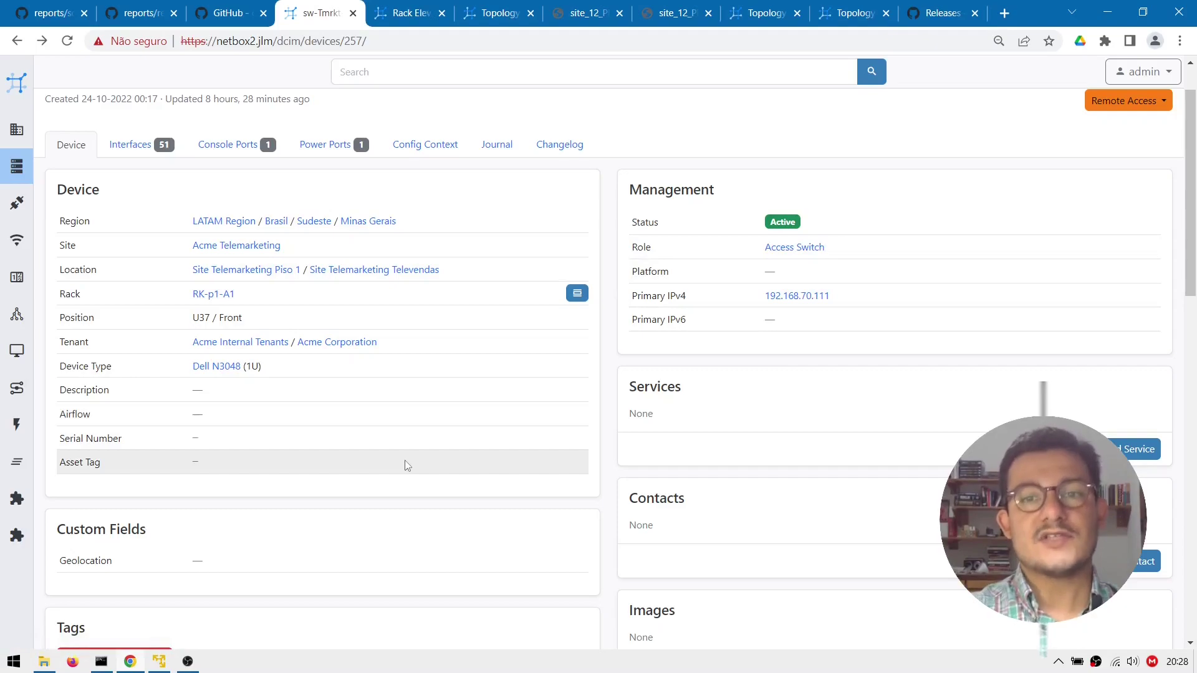
# Step: Examine the switch's custom fields, tags, comments and images, plus its position in the front and rear rack elevations
pyautogui.scroll(-5, 407, 466)
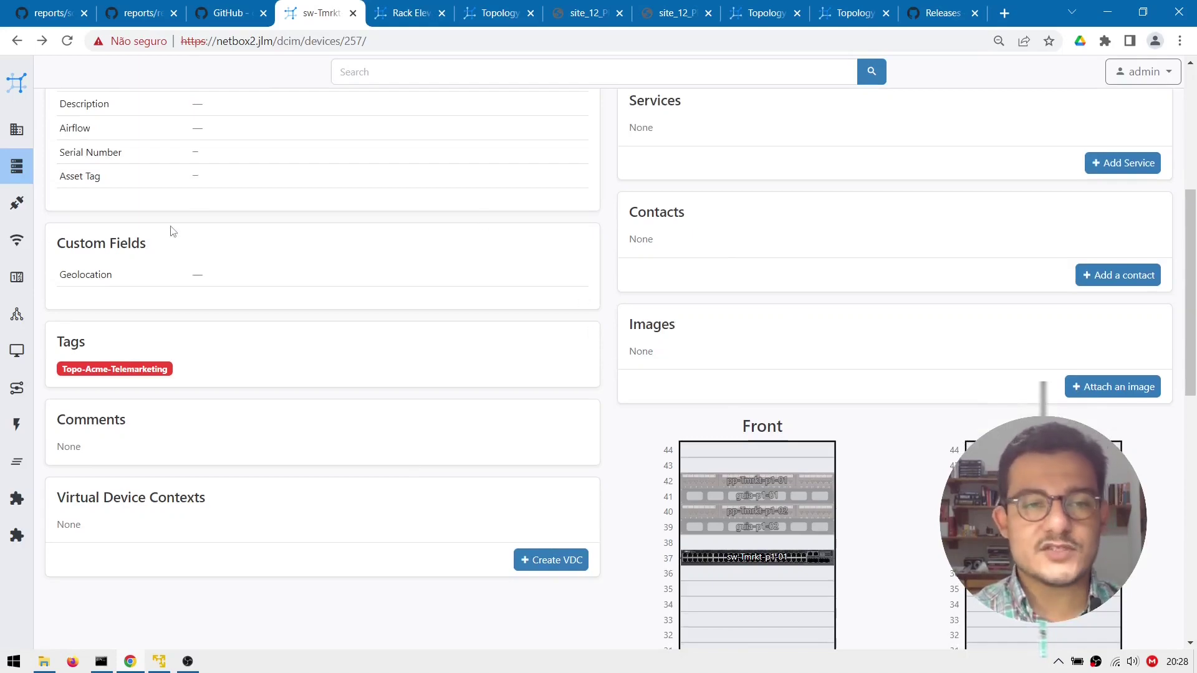
pyautogui.scroll(-3, 168, 224)
pyautogui.scroll(2, 172, 231)
pyautogui.scroll(-4, 173, 232)
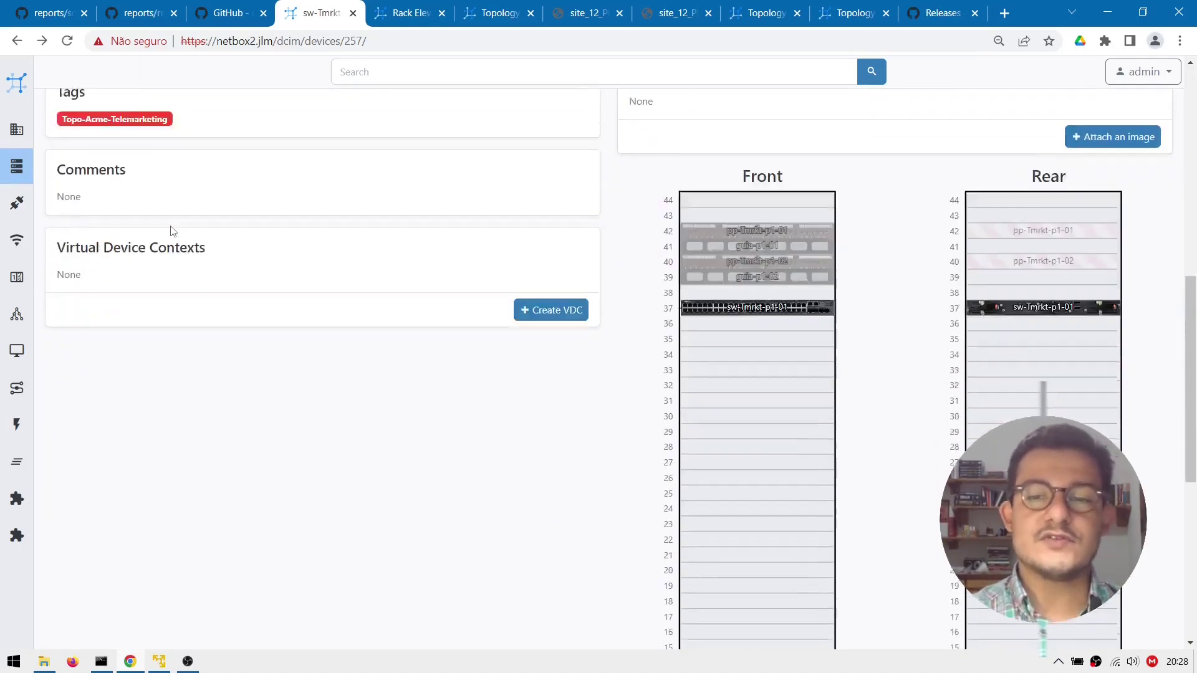
pyautogui.scroll(1, 173, 231)
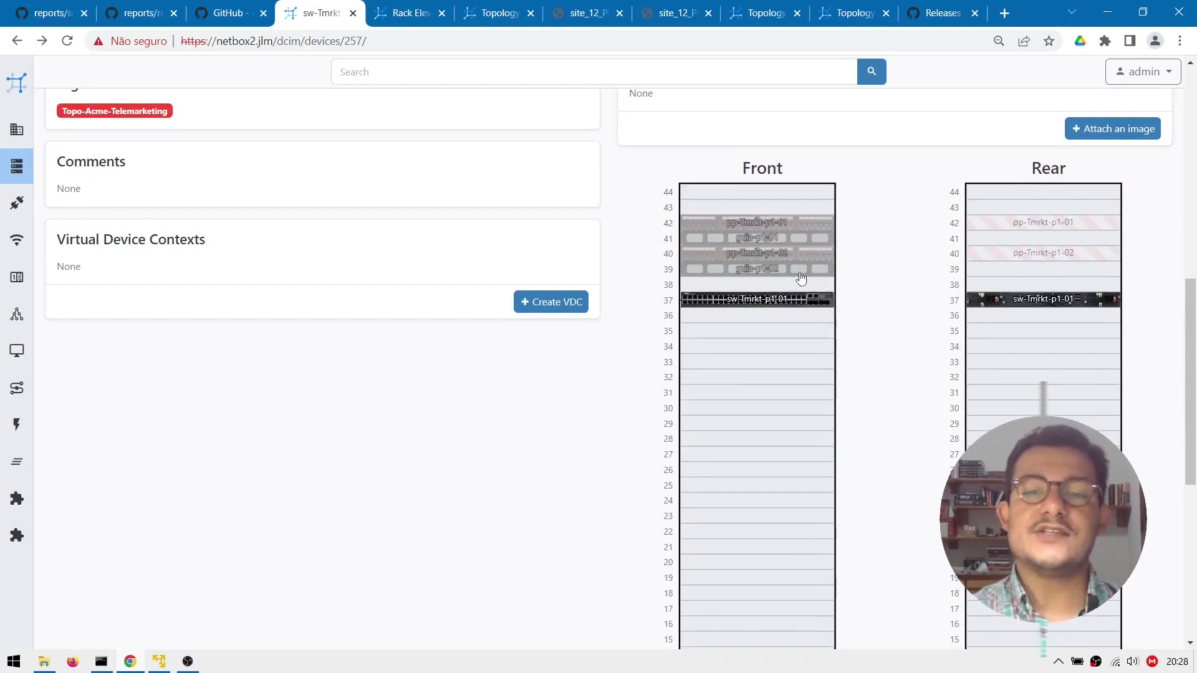
pyautogui.scroll(-3, 800, 276)
pyautogui.scroll(1, 801, 279)
pyautogui.scroll(1, 802, 279)
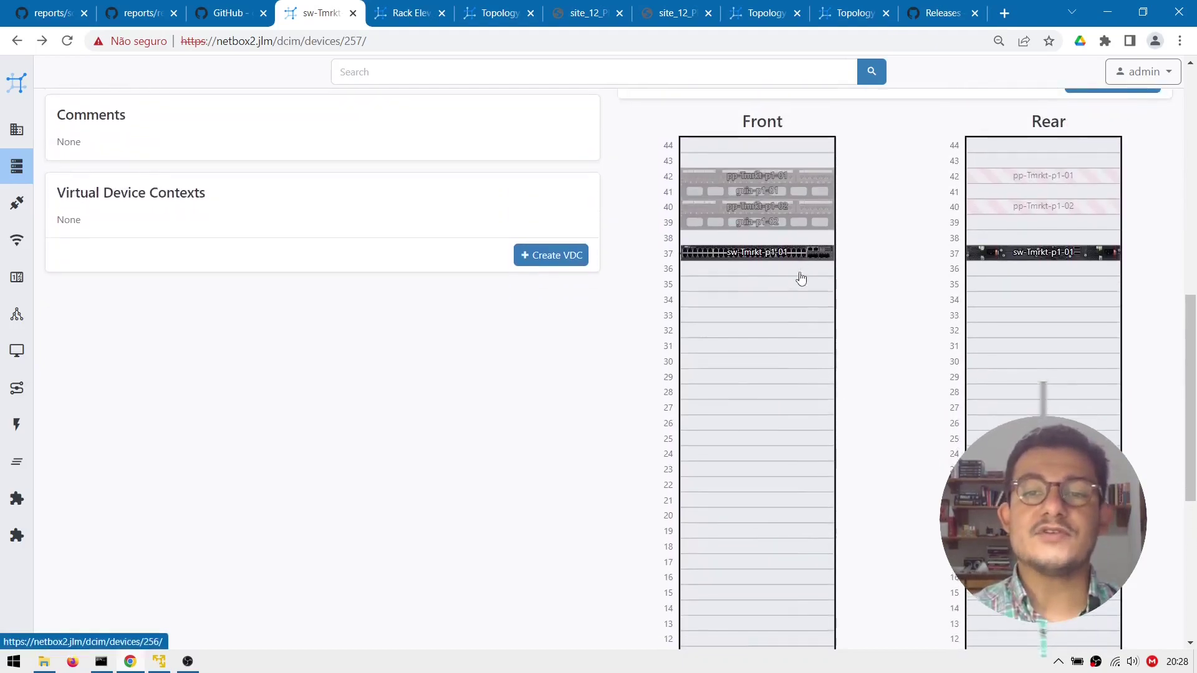
pyautogui.scroll(10, 801, 279)
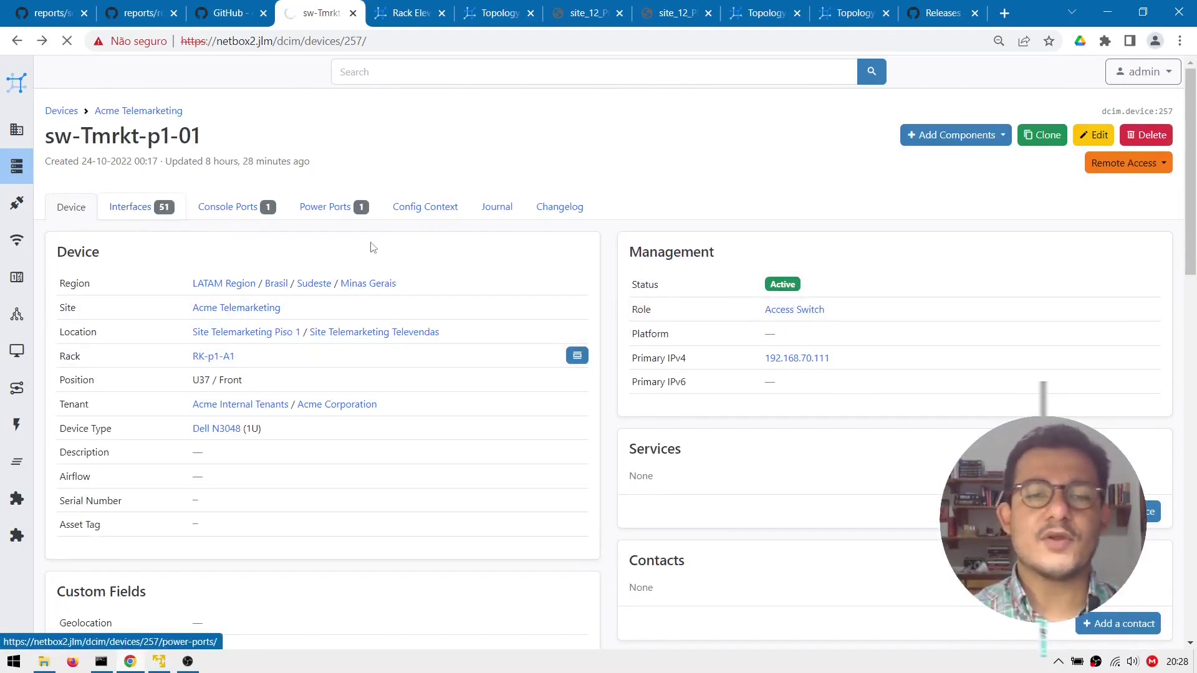
# Step: List the switch's interfaces and open the phone Ramal-130 connected to Gi1/0/1
pyautogui.click(320, 213)
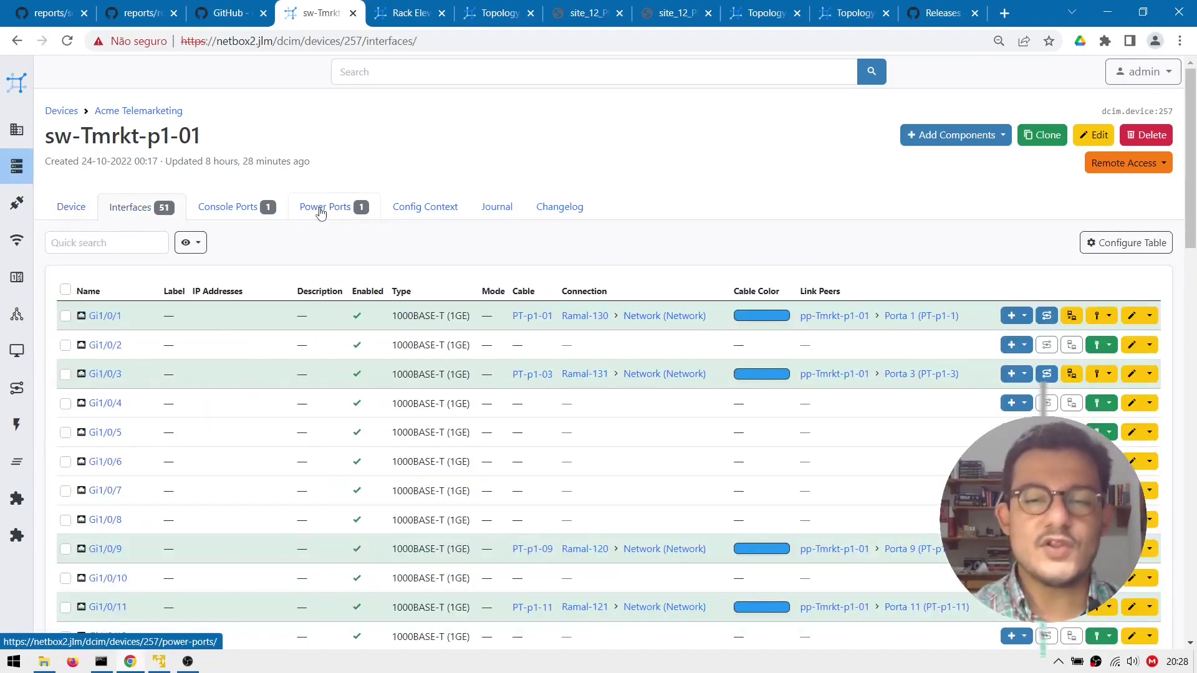
pyautogui.scroll(-2, 560, 315)
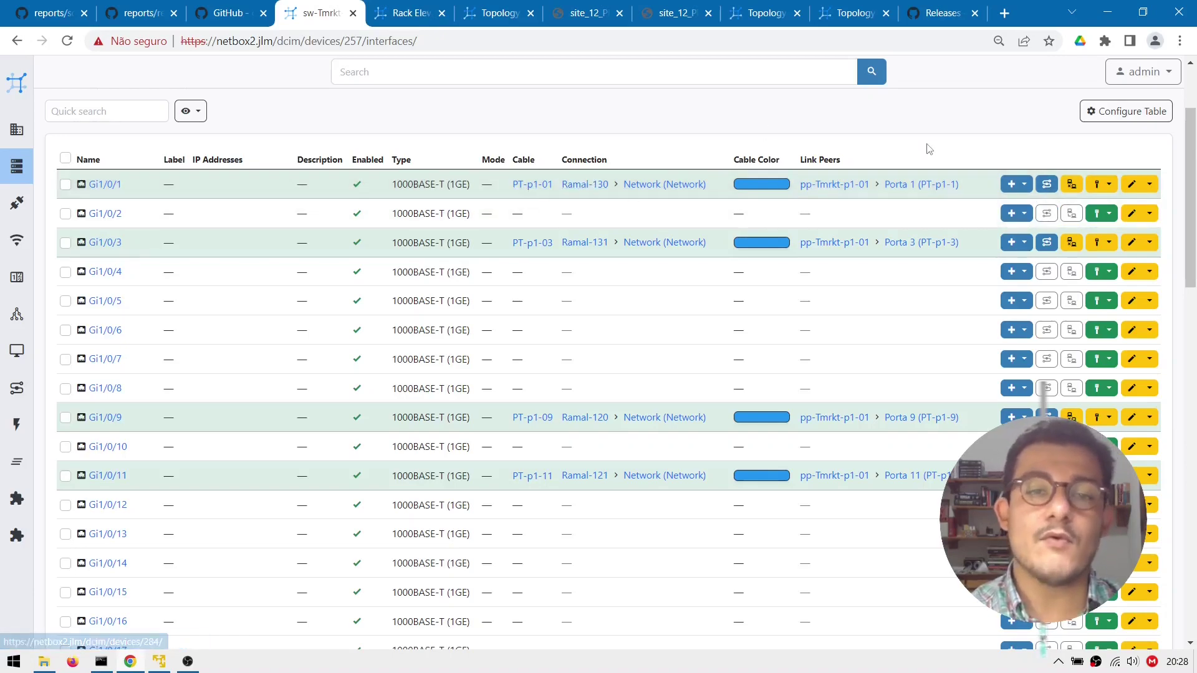
pyautogui.click(586, 184)
pyautogui.scroll(-1, 113, 308)
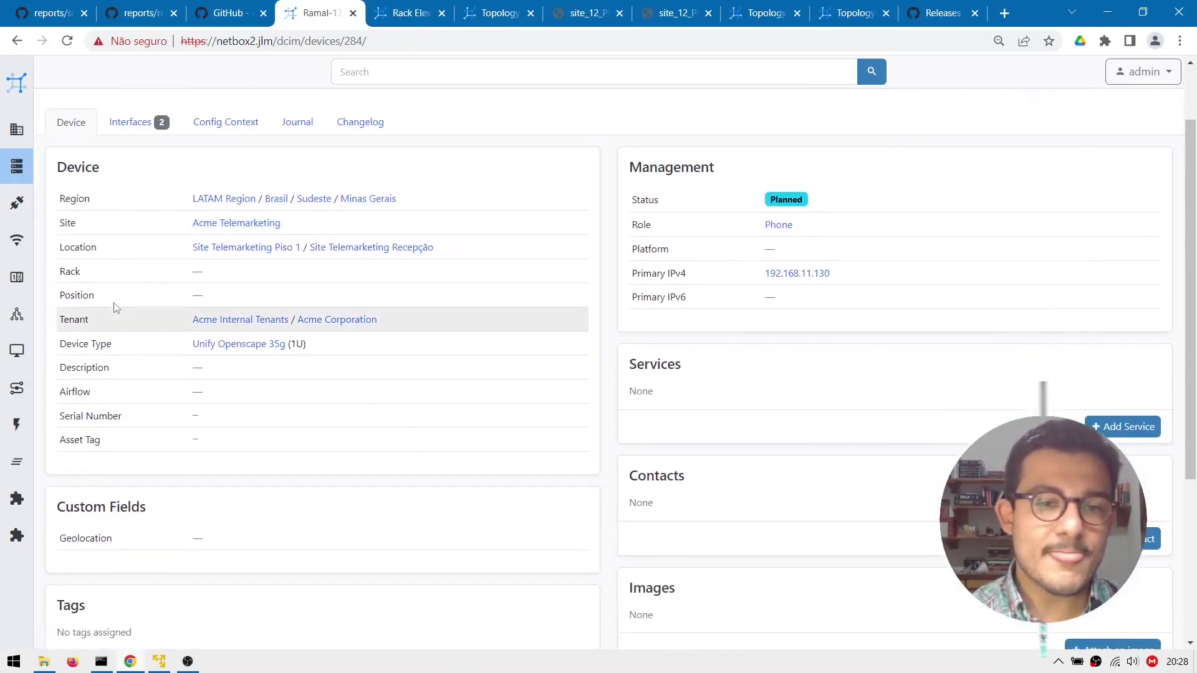
# Step: View the phone's Unify Openscape 35g device type with its image, and return to the switch's interface list
pyautogui.click(235, 347)
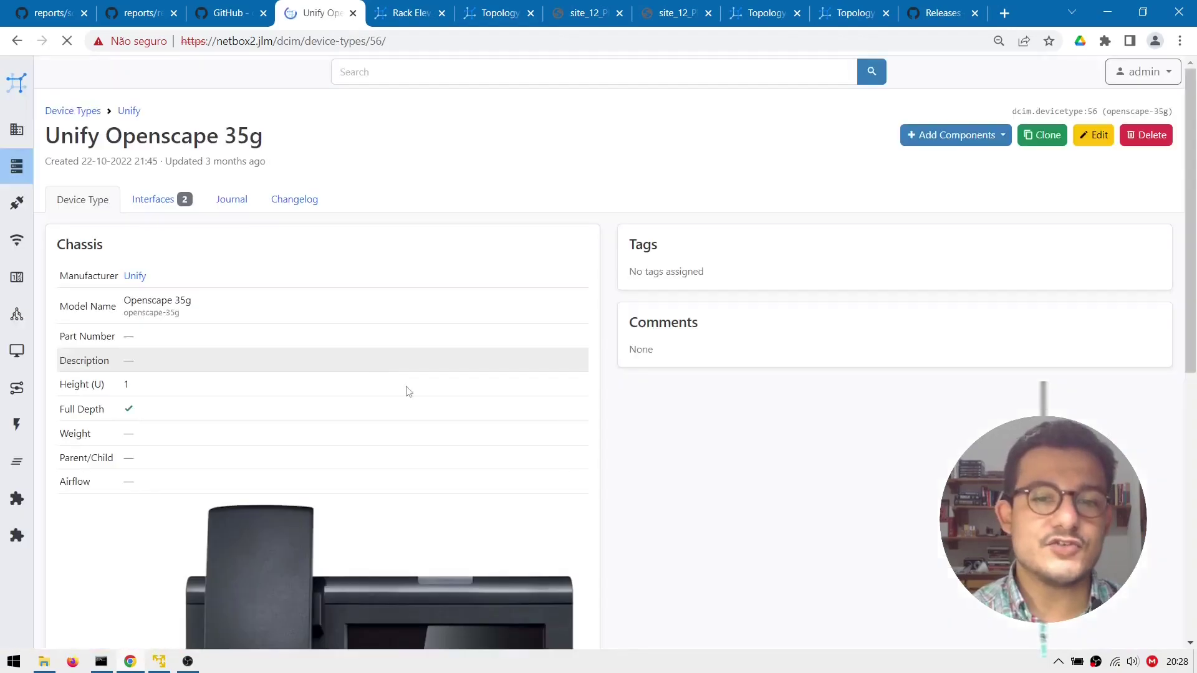
pyautogui.scroll(-5, 406, 393)
pyautogui.scroll(2, 432, 413)
pyautogui.scroll(4, 431, 409)
pyautogui.hotkey('alt', 'Left')
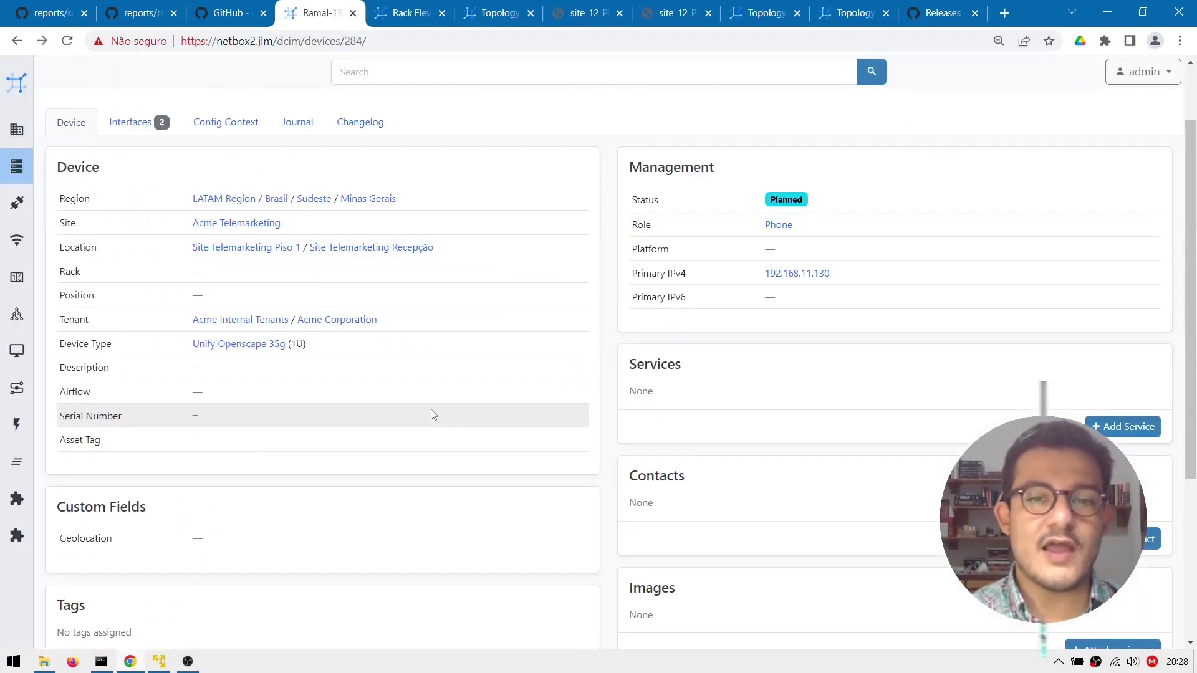
pyautogui.hotkey('alt', 'Left')
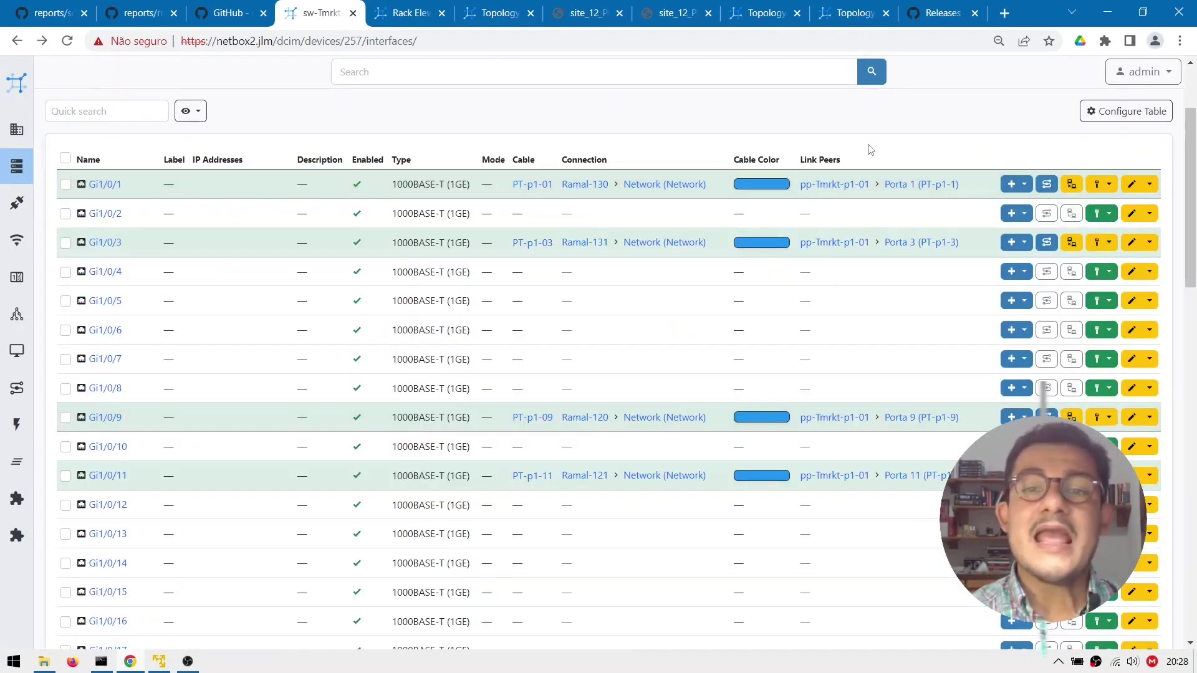
# Step: Trace the cable path of interface Gi1/0/1 through the patch panel and phone to PC-Tmrkt-Recep-p1-01, and return to the interface list
pyautogui.scroll(2, 866, 152)
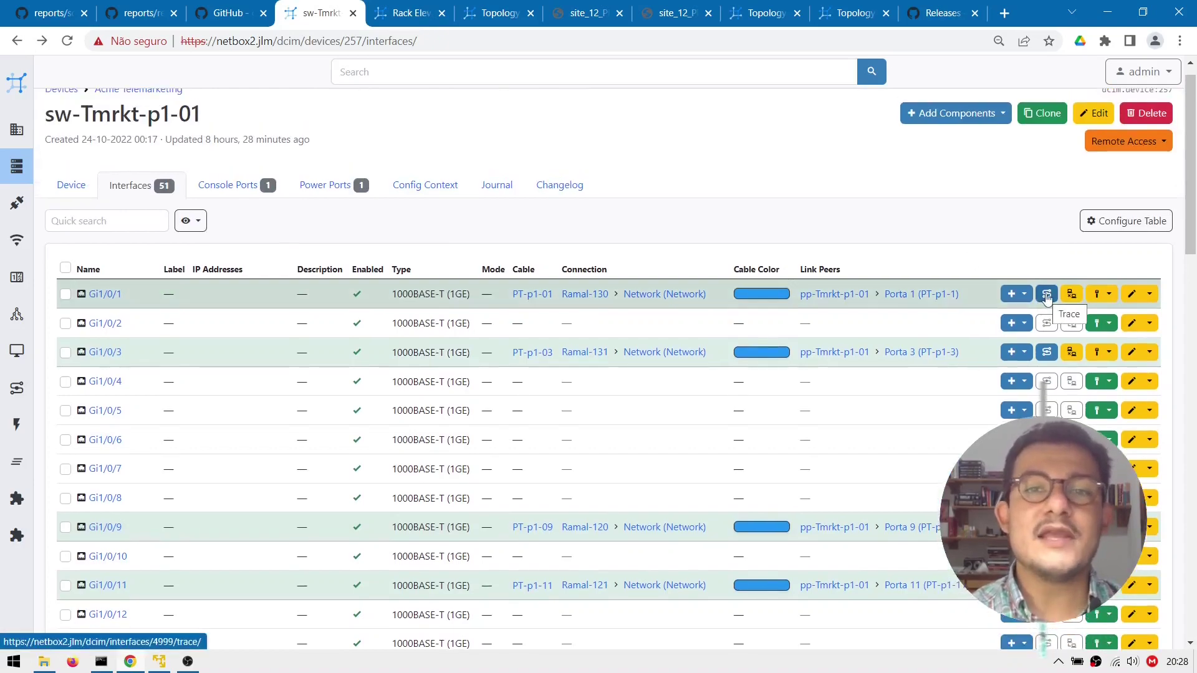
pyautogui.click(1047, 297)
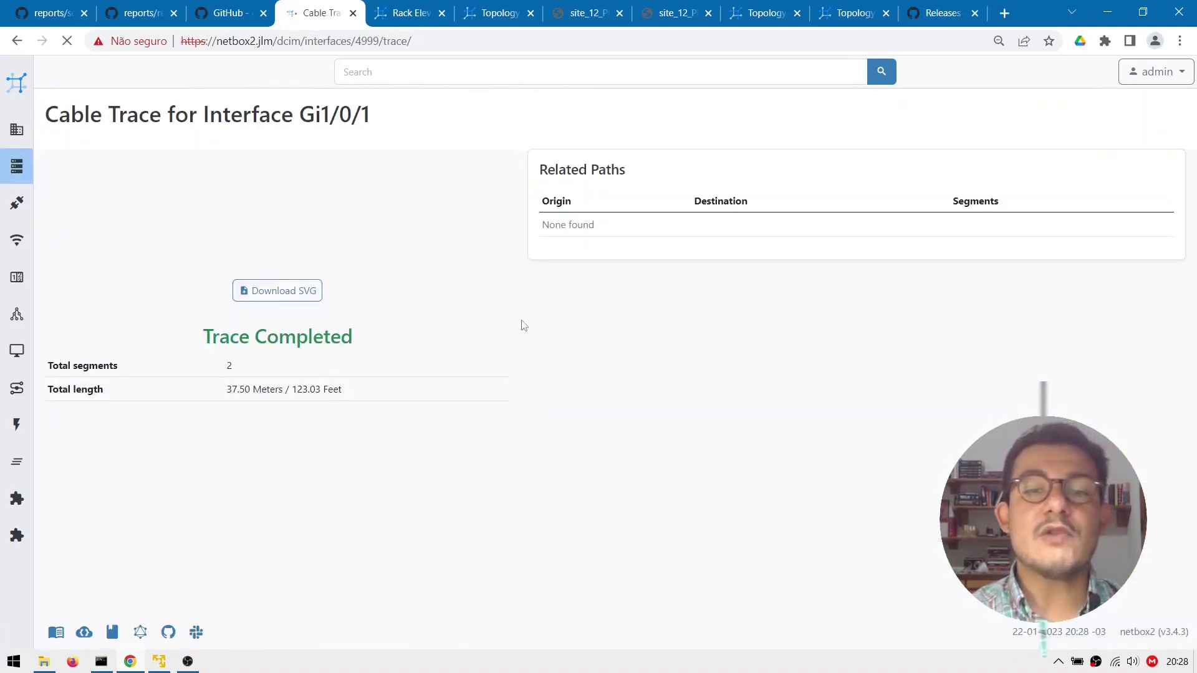
pyautogui.scroll(-1, 387, 263)
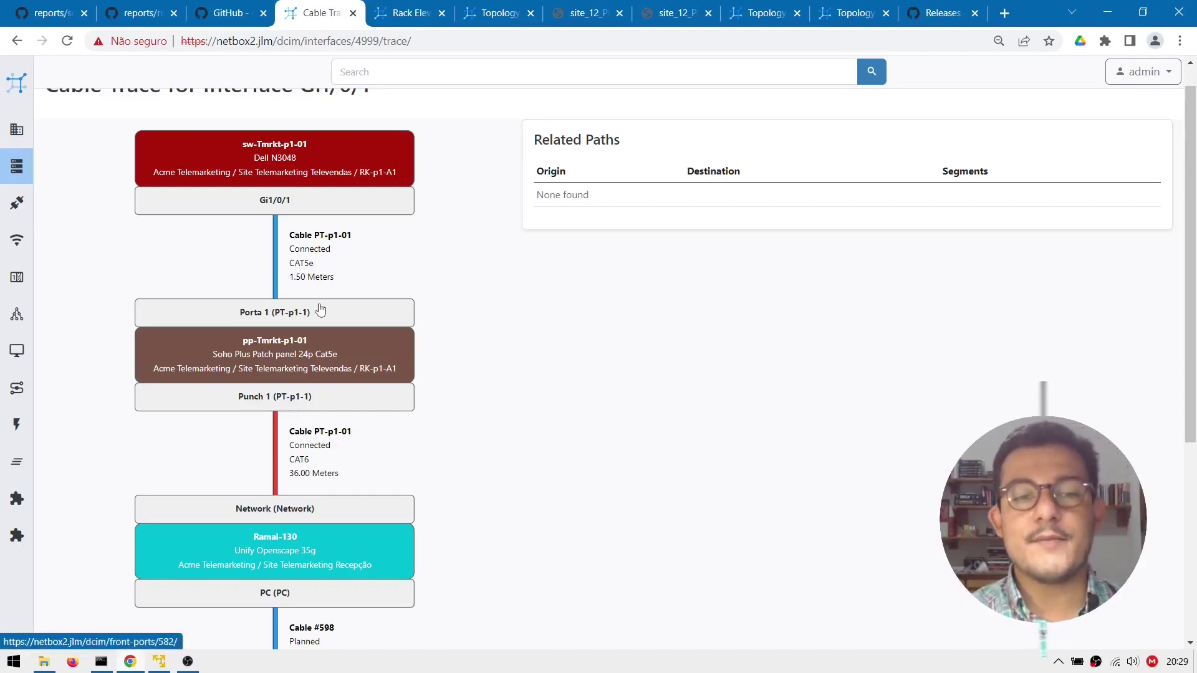
pyautogui.scroll(-2, 317, 306)
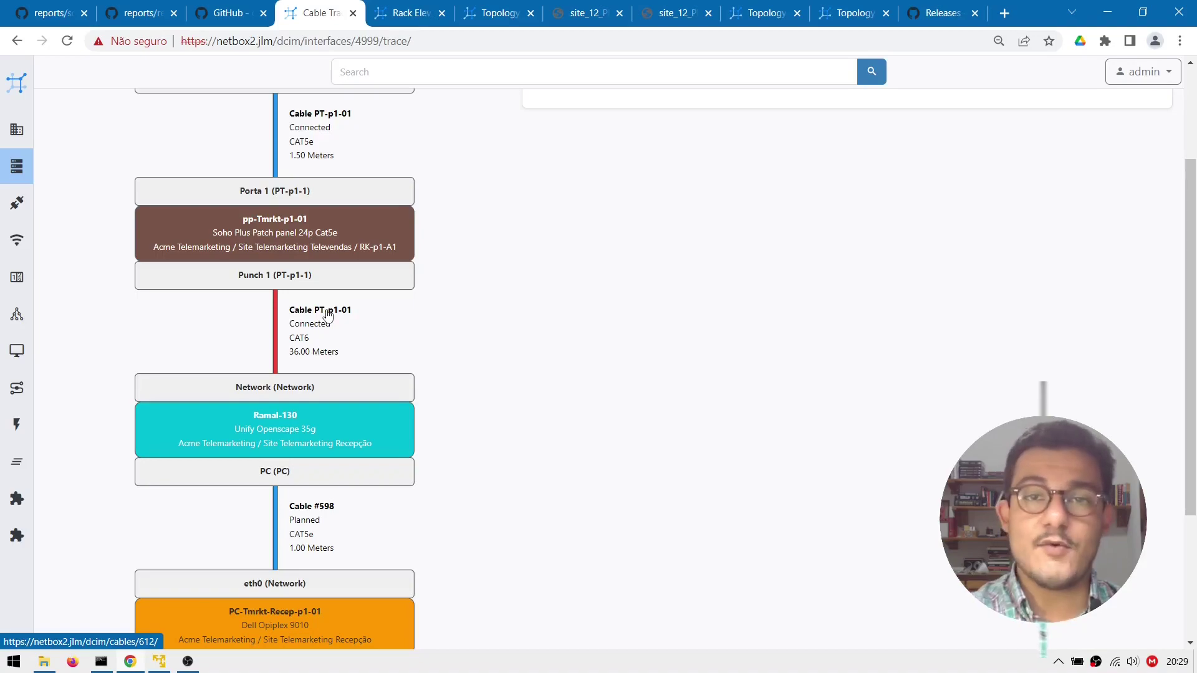
pyautogui.scroll(-1, 329, 316)
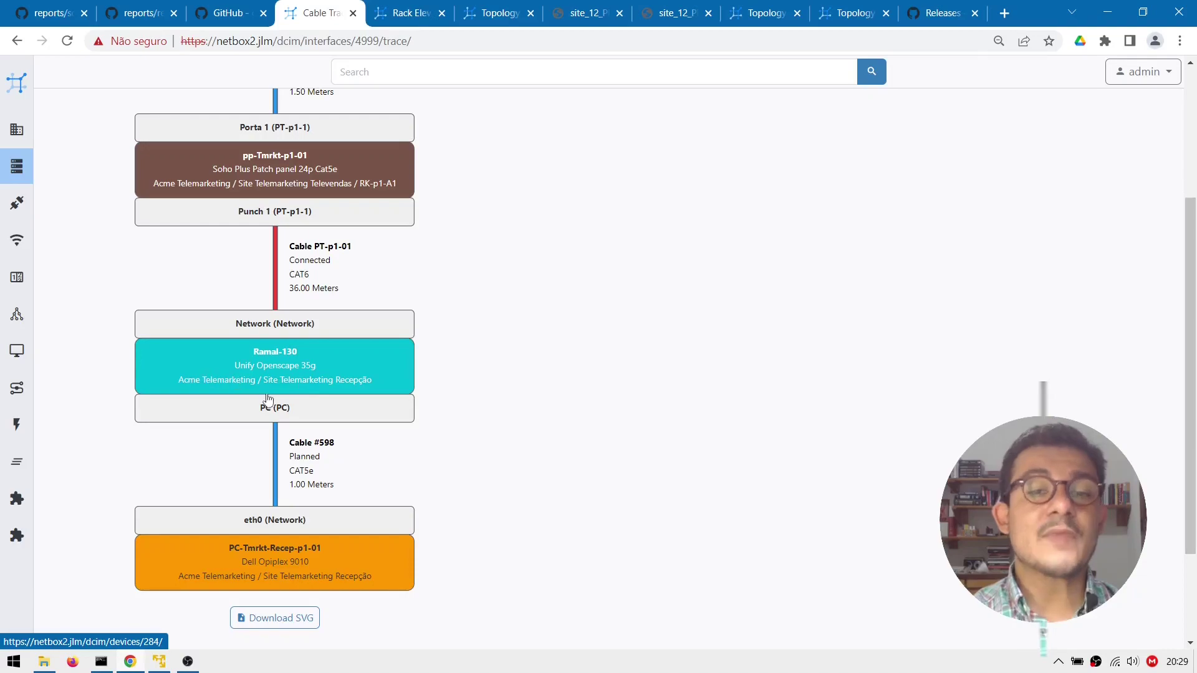
pyautogui.scroll(-1, 288, 431)
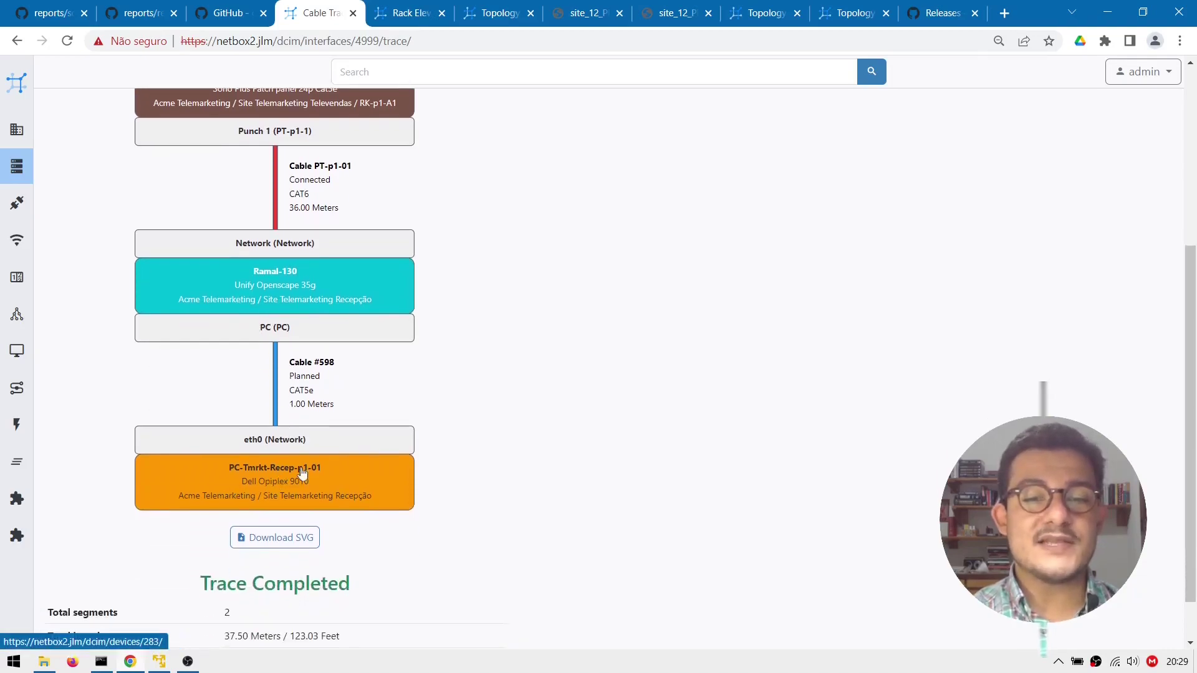
pyautogui.click(254, 479)
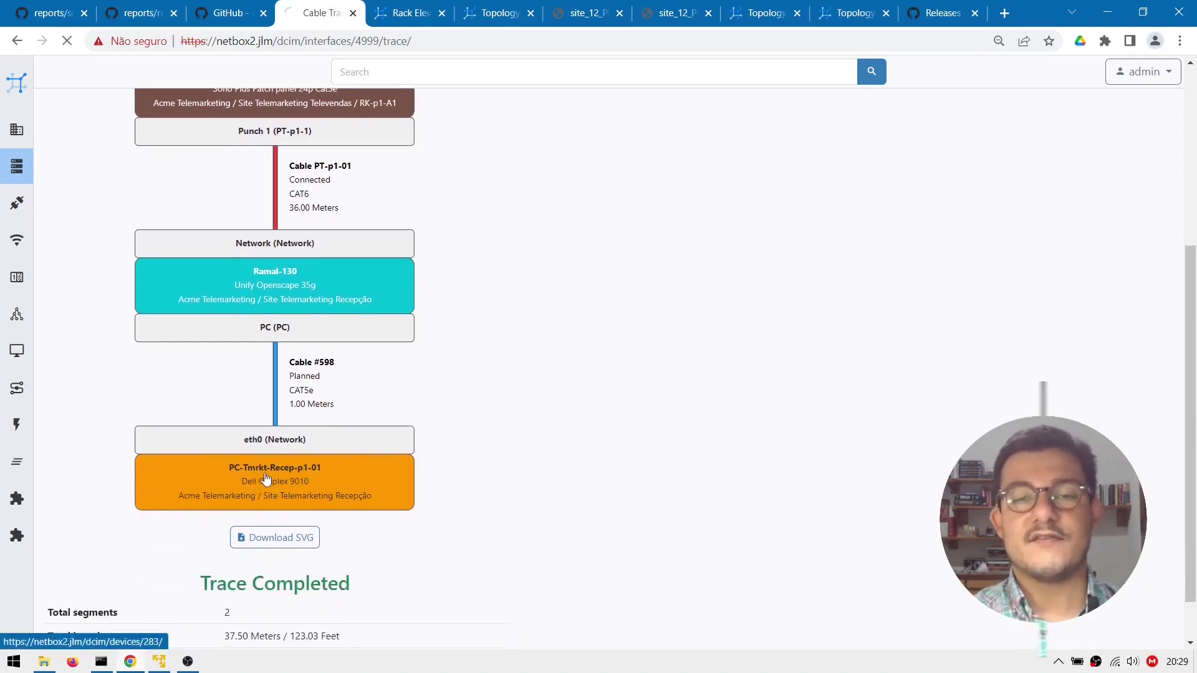
pyautogui.hotkey('alt', 'Left')
pyautogui.hotkey('alt', 'Left')
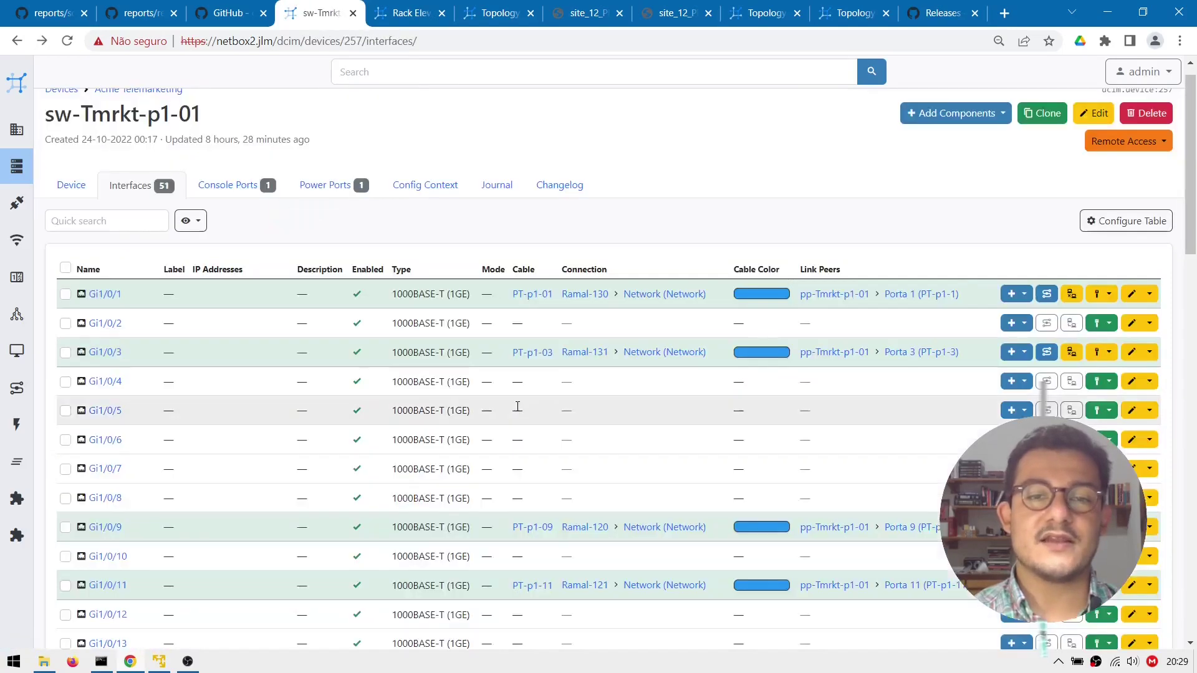
# Step: Return to the main page of sw-Tmrkt-p1-01 and check its HTTP, HTTPS and SSH remote access options
pyautogui.hotkey('alt', 'Left')
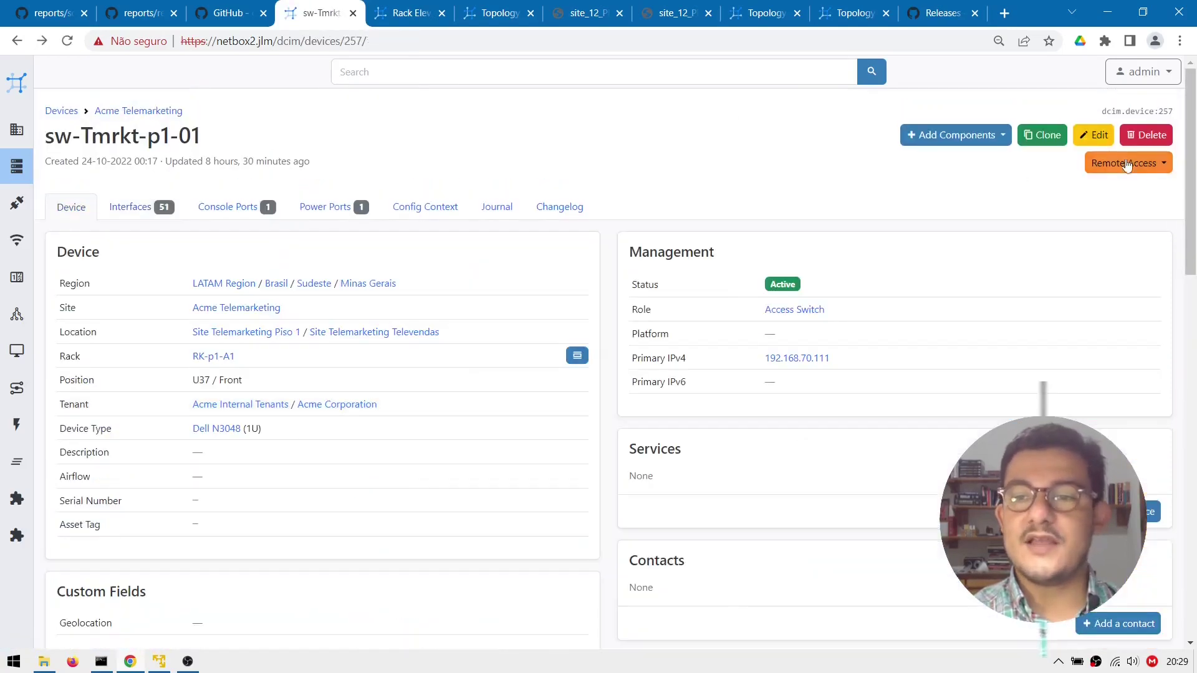
pyautogui.click(1150, 163)
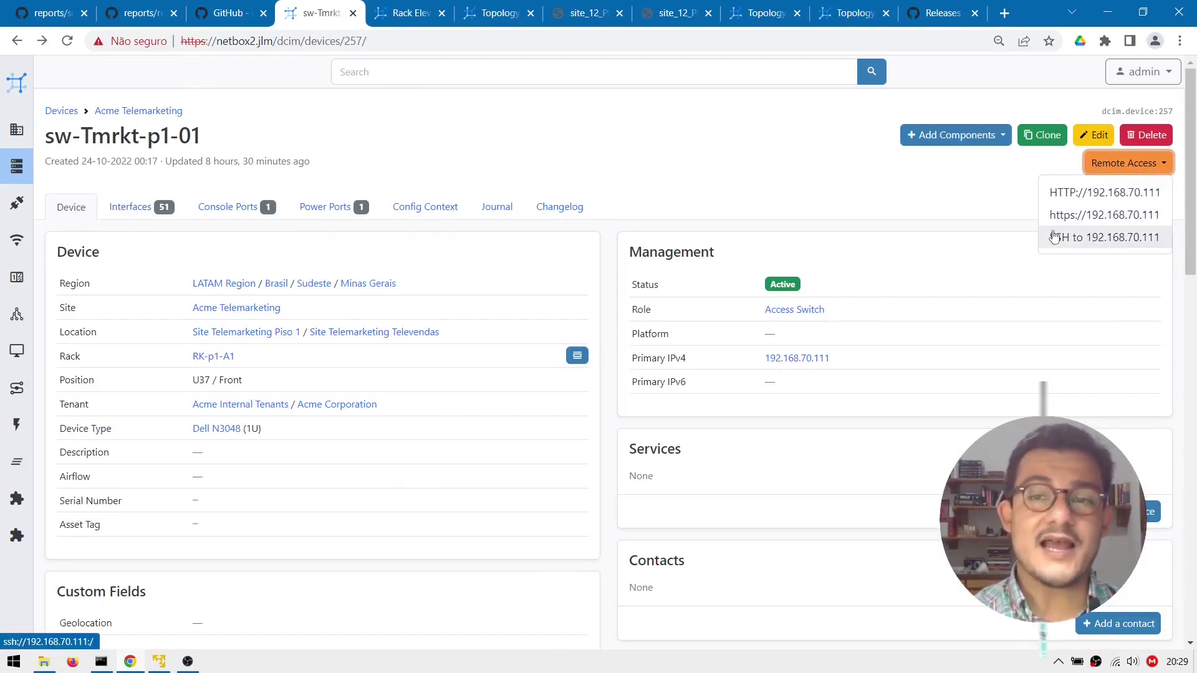
pyautogui.click(620, 113)
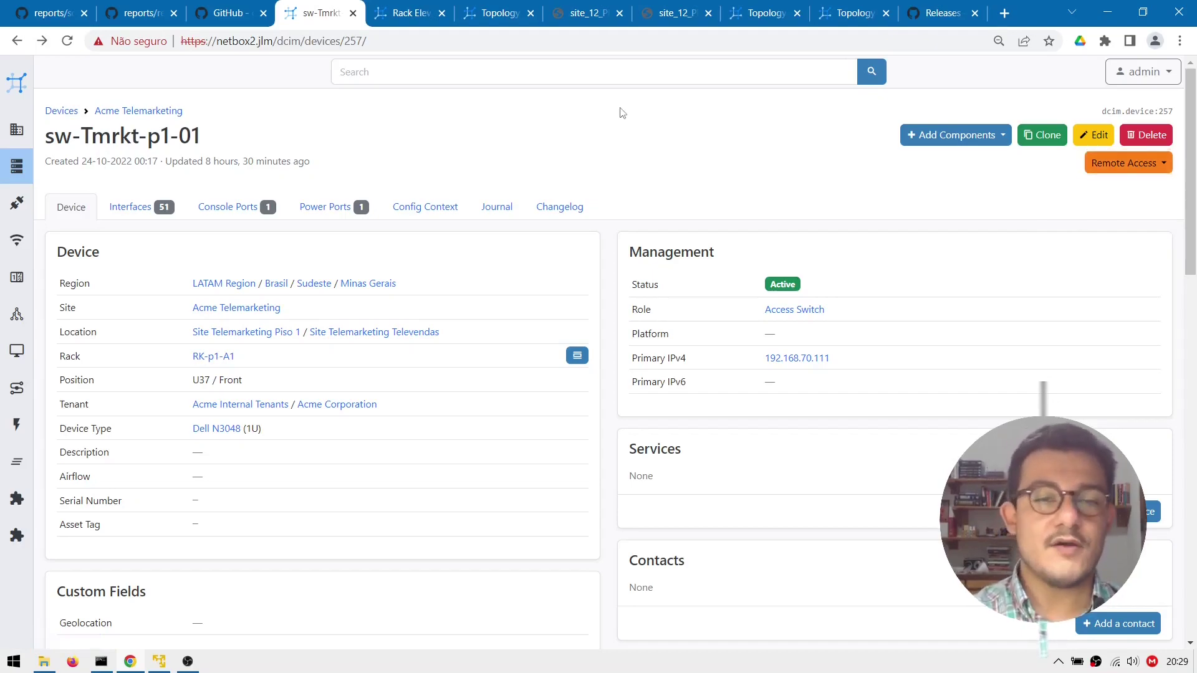
# Step: Open the switch's Acme Telemarketing site and display the site's topology view
pyautogui.click(260, 309)
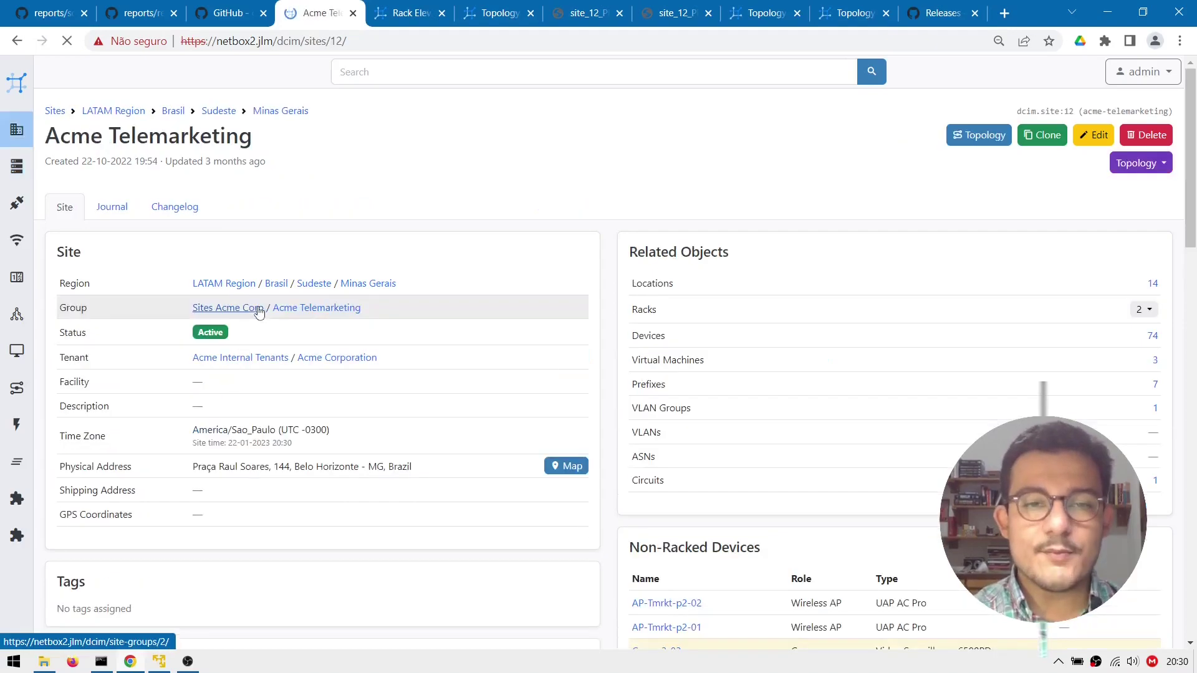
pyautogui.click(977, 134)
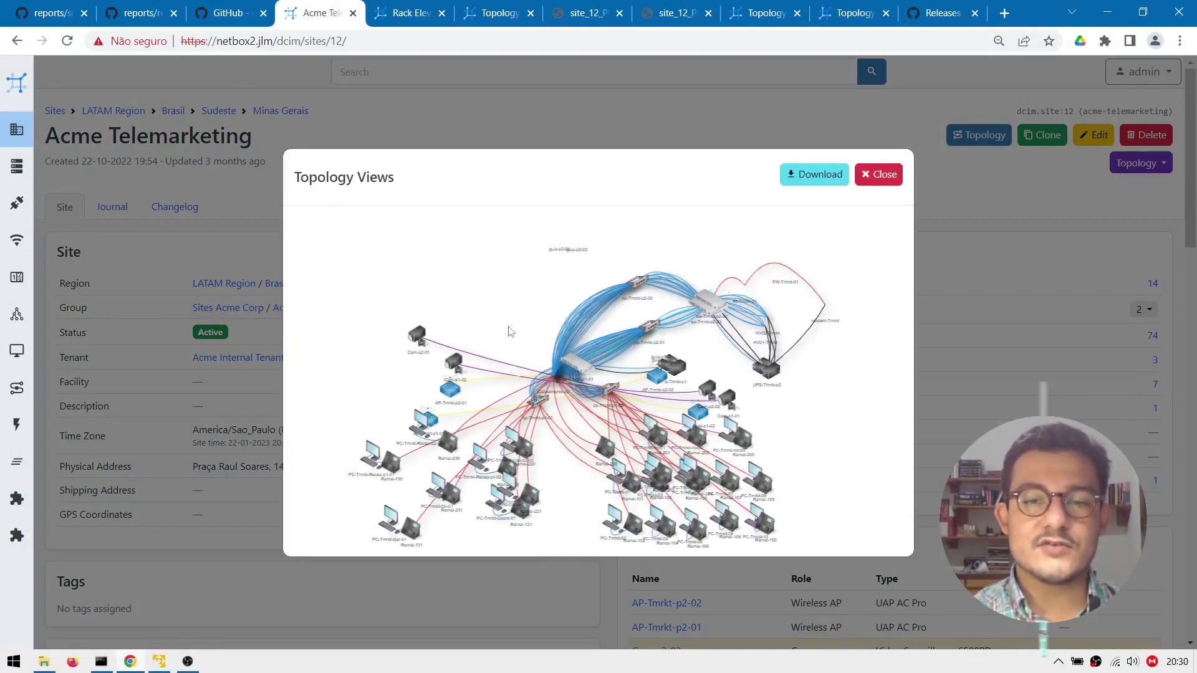
# Step: Inspect the Acme Telemarketing topology diagram, then dismiss it and close the site's page
pyautogui.moveTo(772, 329); pyautogui.dragTo(787, 303)
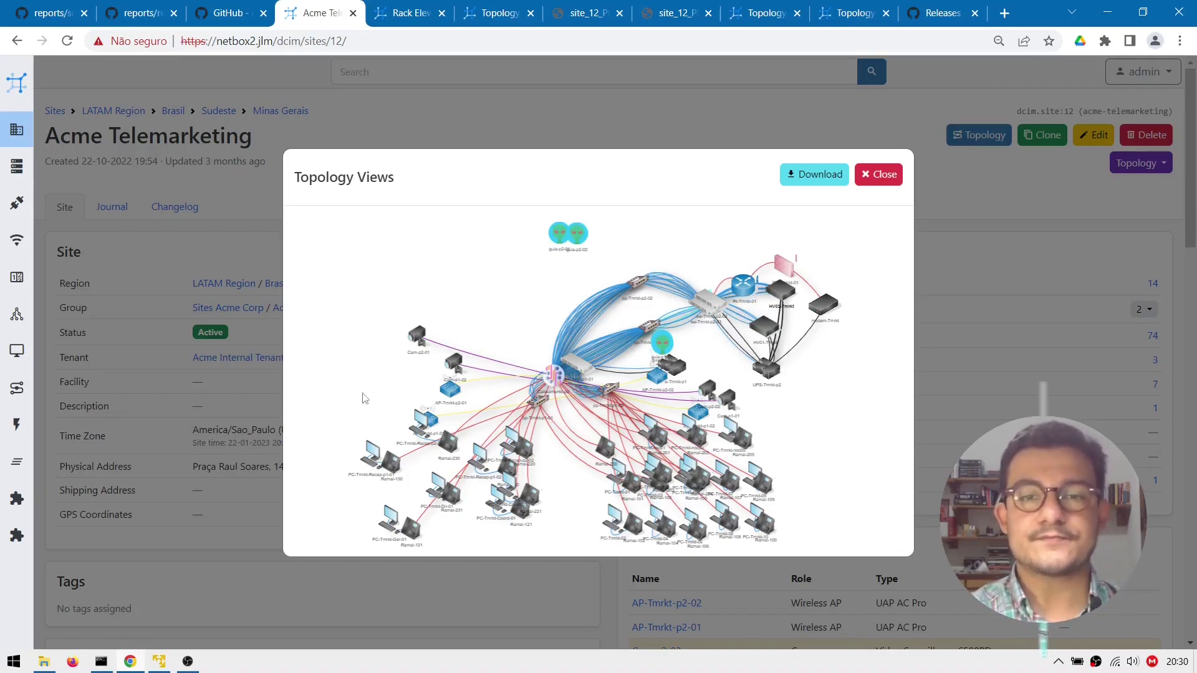
pyautogui.click(548, 87)
pyautogui.hotkey('ctrl', 'w')
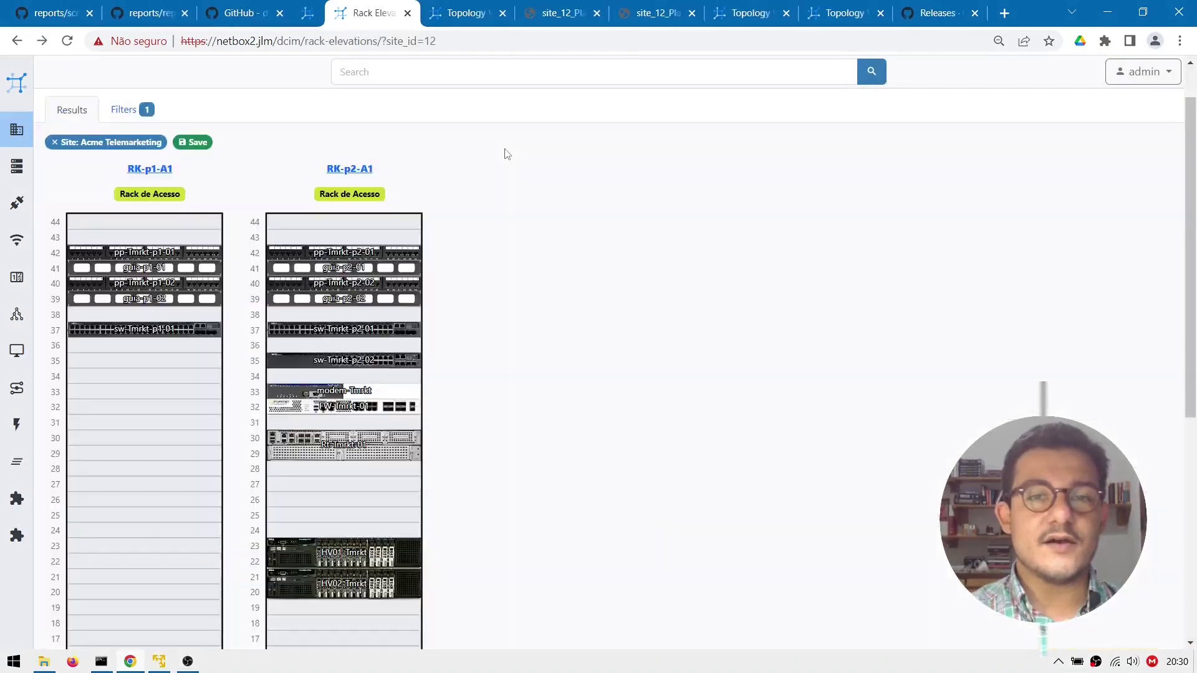
# Step: Examine the front elevations of racks RK-p1-A1 and RK-p2-A1 over their full height, including the UPS units at the base
pyautogui.scroll(-6, 529, 313)
pyautogui.scroll(6, 530, 313)
pyautogui.scroll(1, 533, 313)
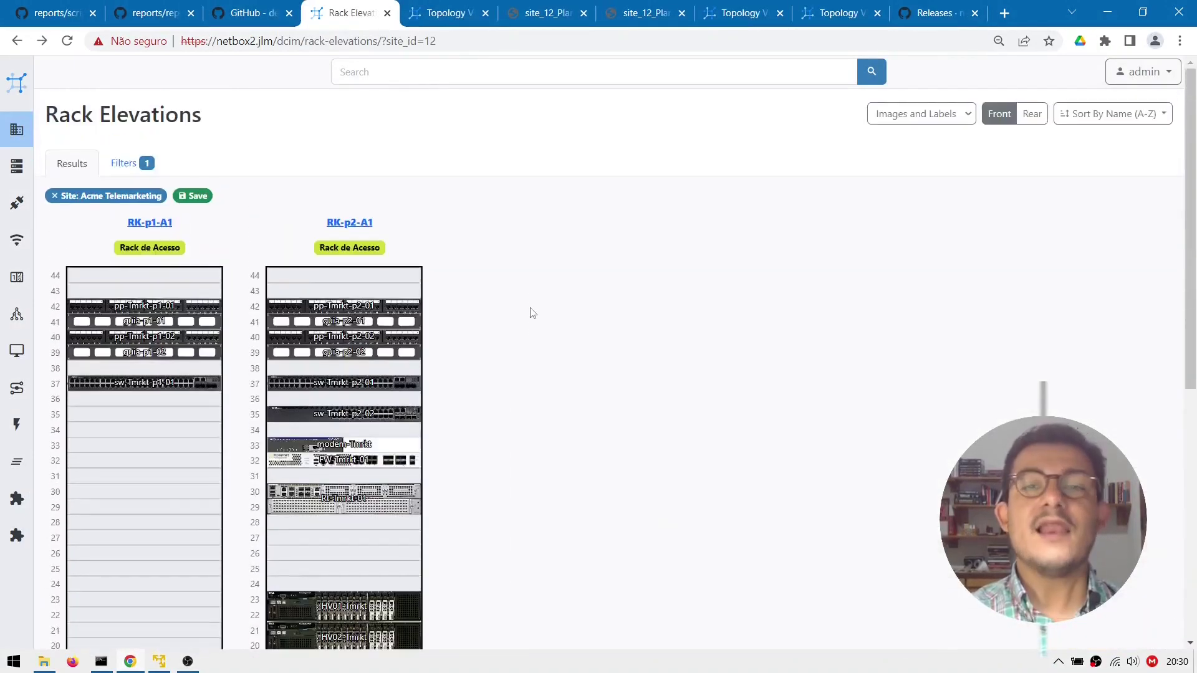
pyautogui.scroll(-3, 503, 467)
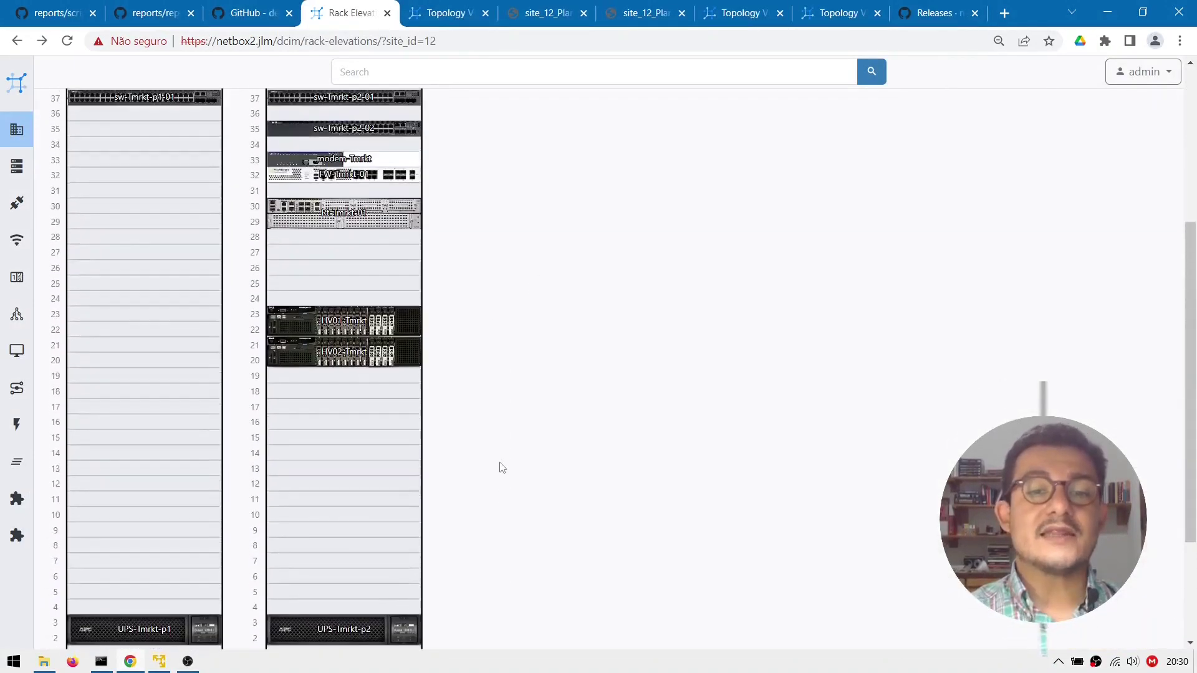
pyautogui.scroll(3, 503, 468)
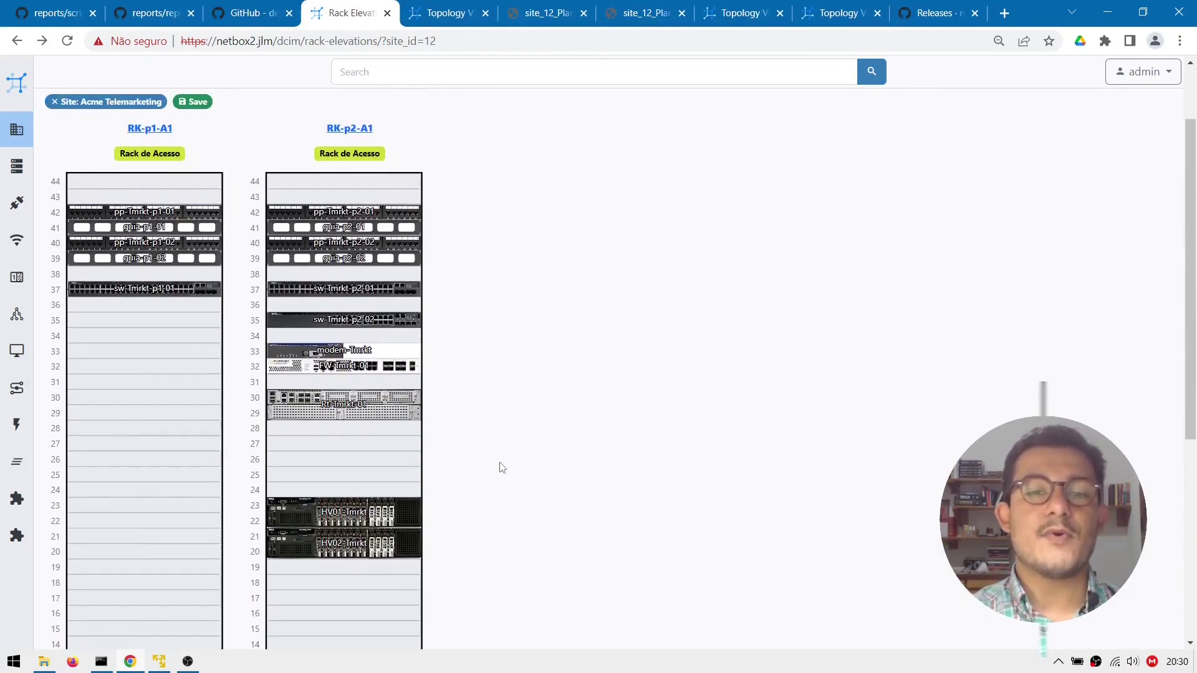
pyautogui.scroll(-6, 503, 467)
pyautogui.scroll(5, 503, 468)
pyautogui.hotkey('ctrl', '-')
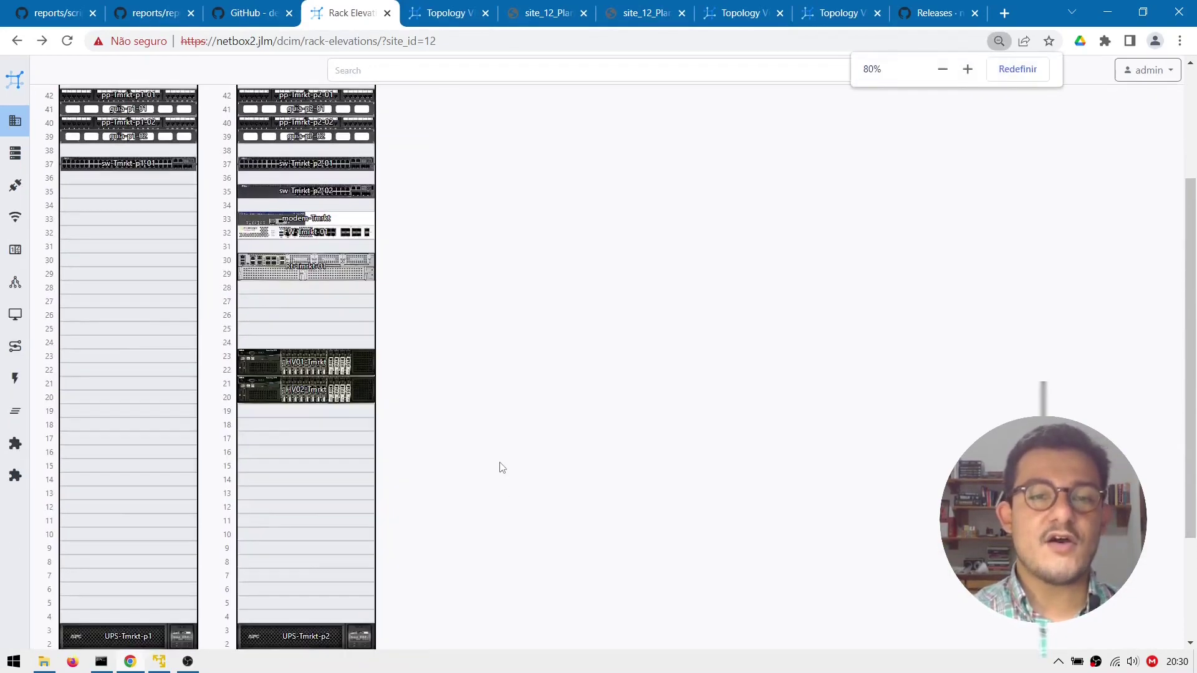
pyautogui.scroll(2, 460, 590)
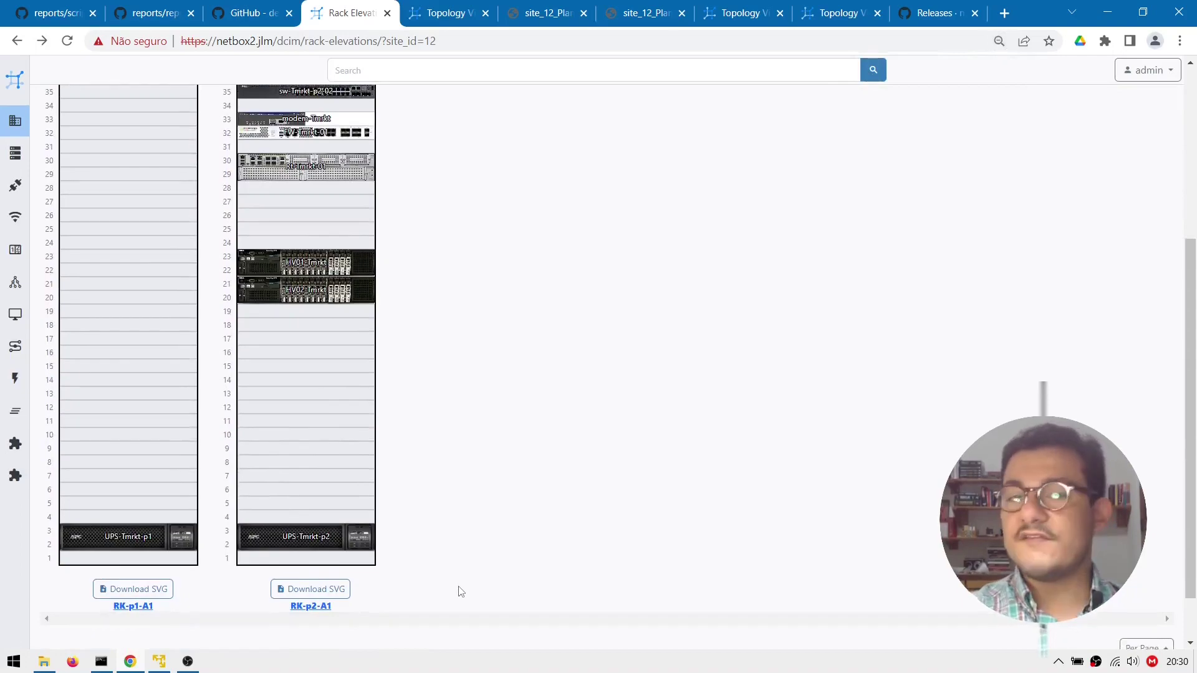
pyautogui.scroll(5, 460, 592)
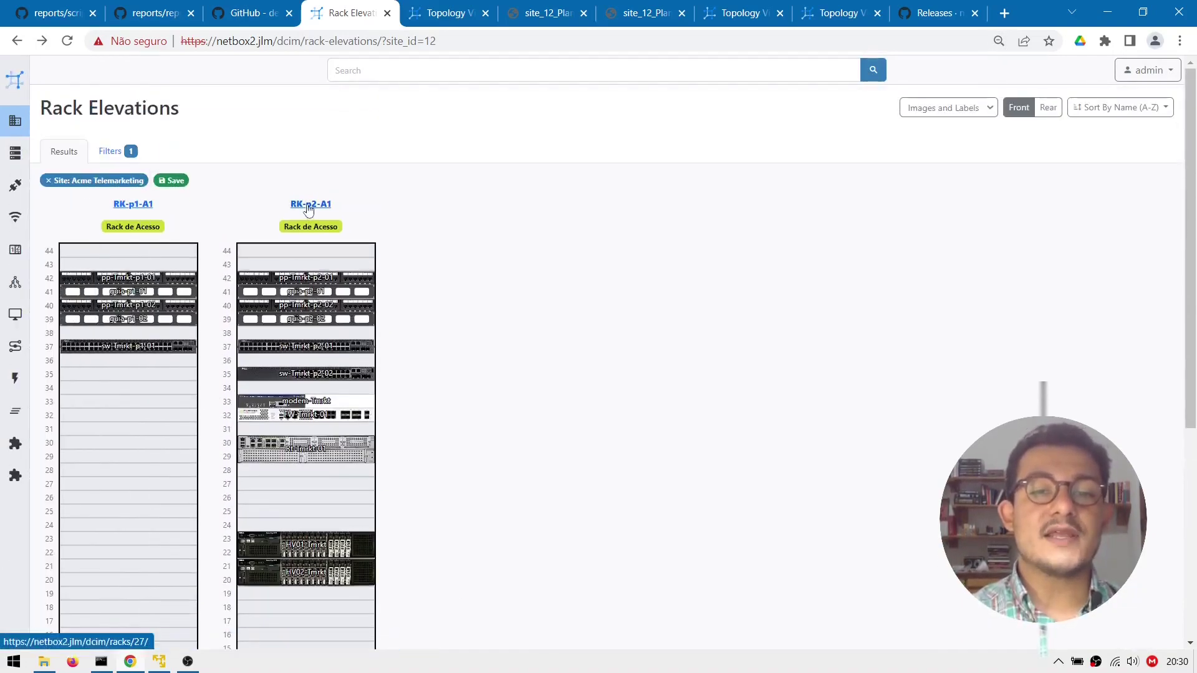
# Step: Open rack RK-p2-A1 and, from its front elevation, open the router Rt-Tmrkt-01
pyautogui.click(309, 204)
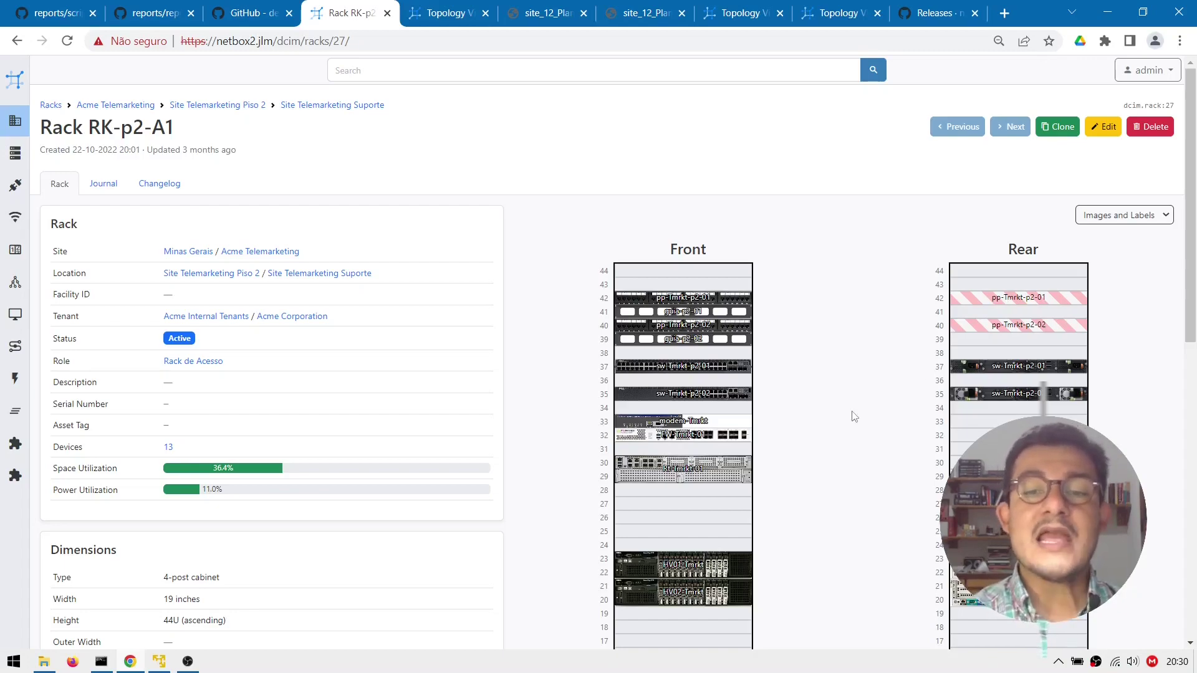
pyautogui.scroll(-3, 852, 414)
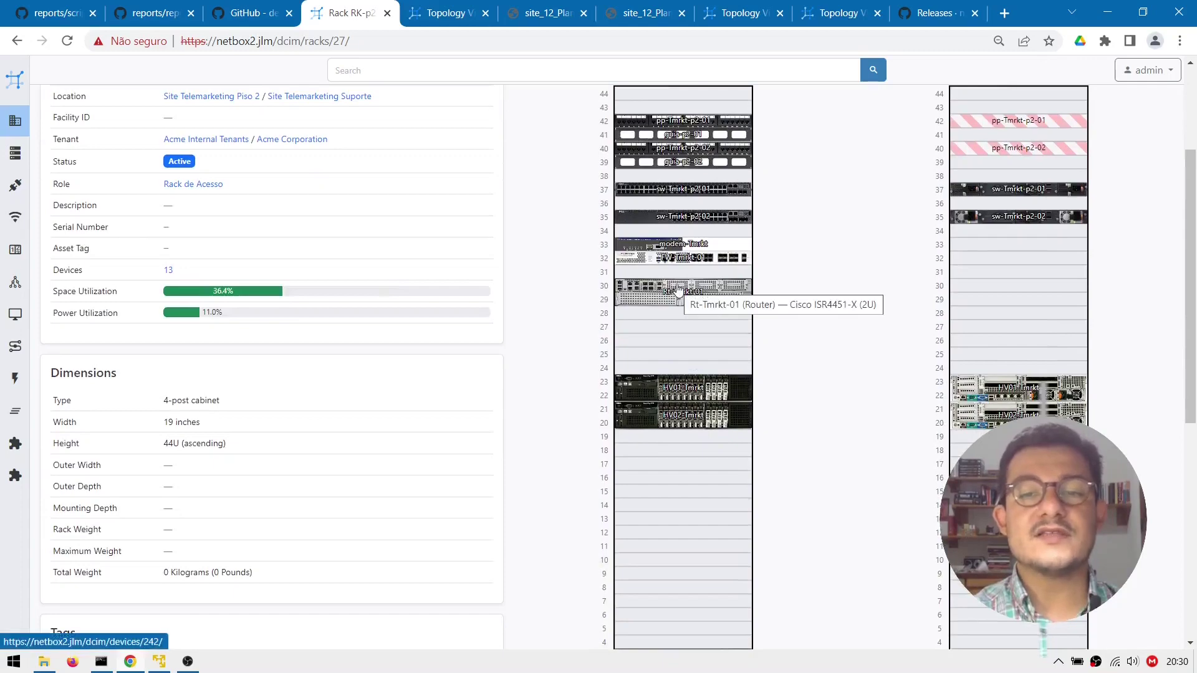
pyautogui.click(679, 288)
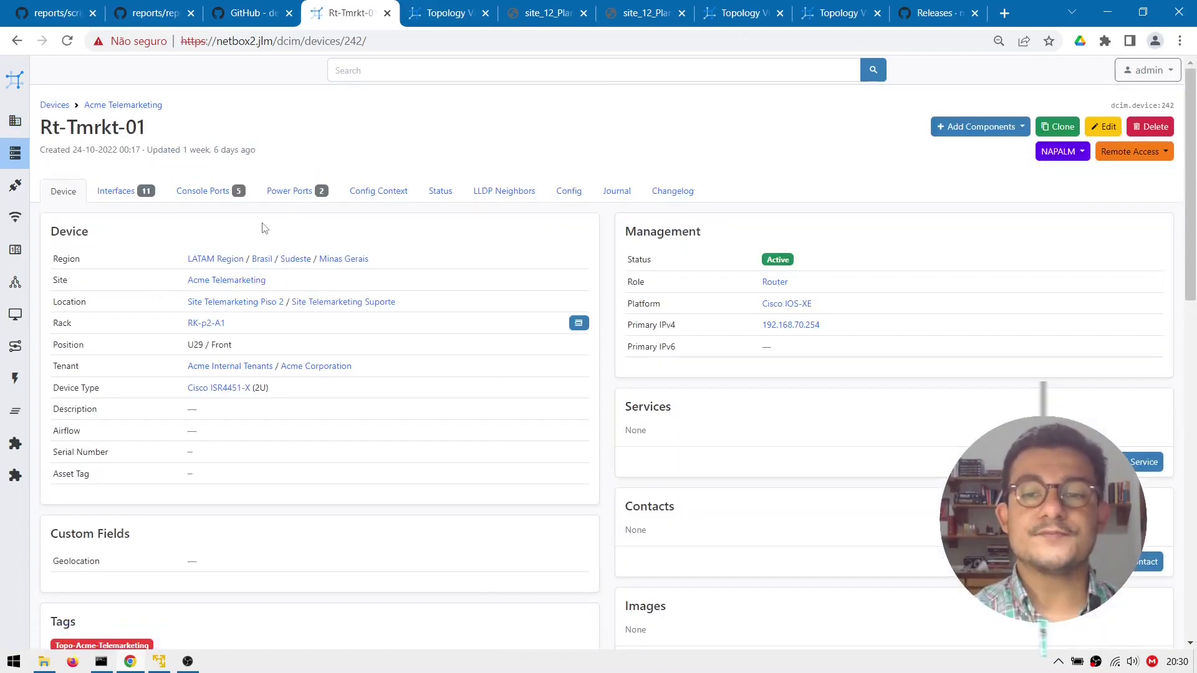
# Step: Trace the cable of interface GigabitEthernet0/0/0 from the router's interface list, and return to the router's main page
pyautogui.click(138, 197)
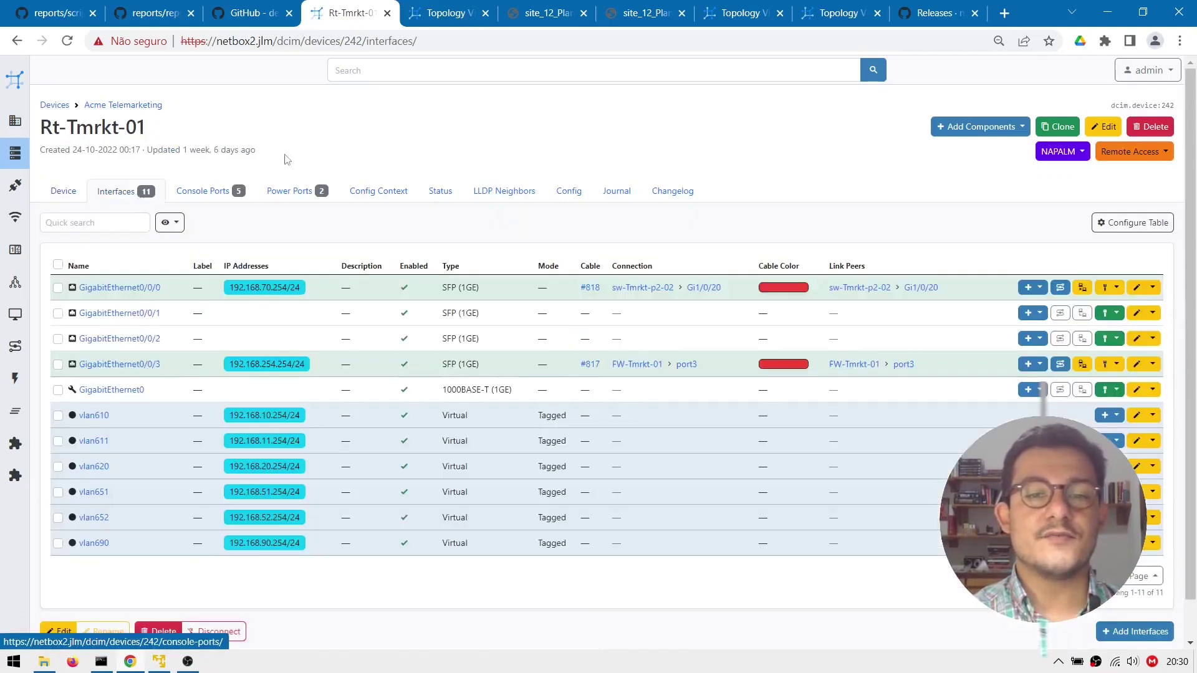
pyautogui.scroll(-1, 444, 256)
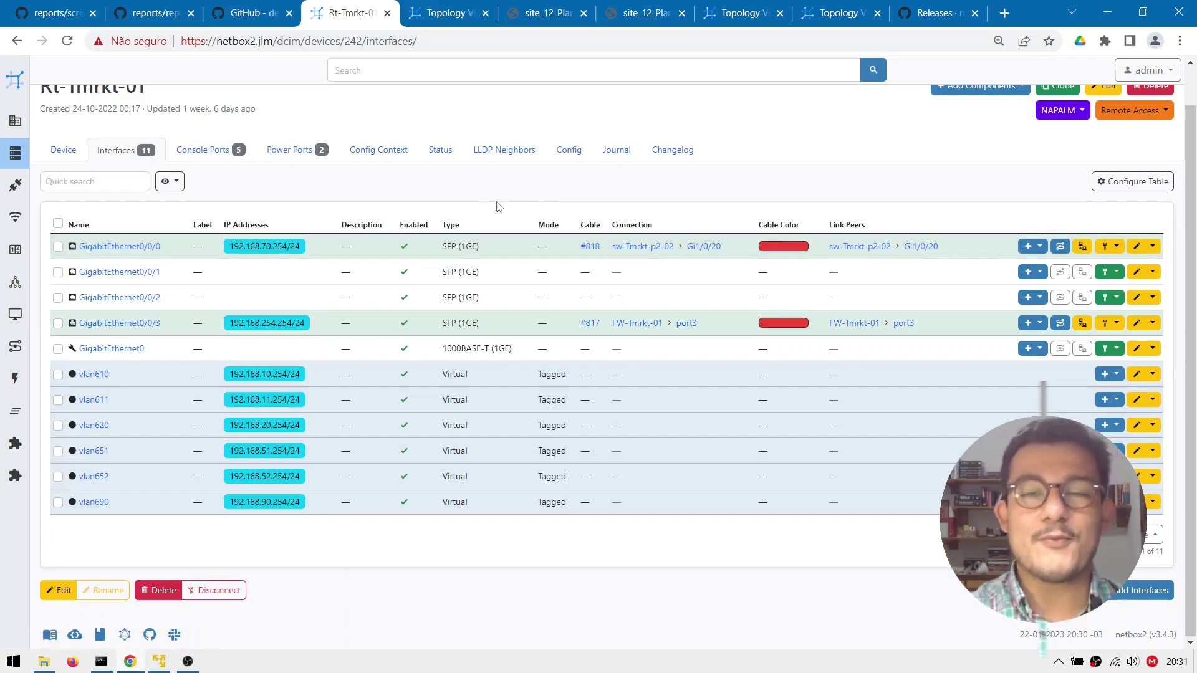
pyautogui.click(1063, 249)
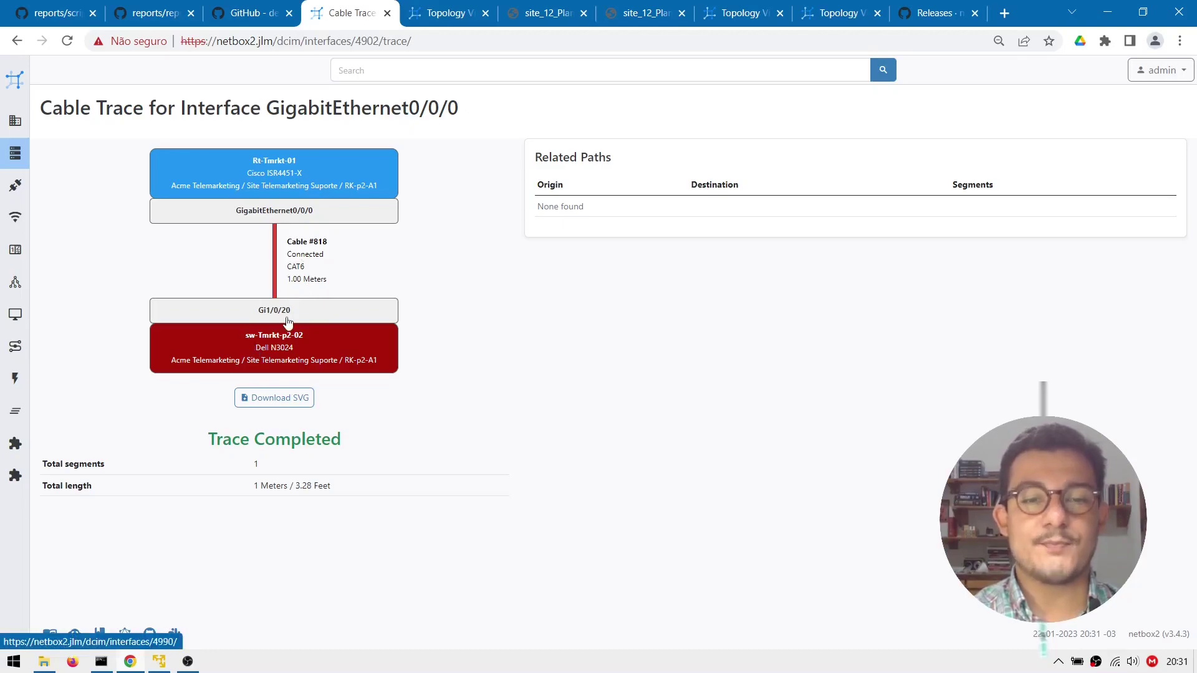
pyautogui.hotkey('alt', 'Left')
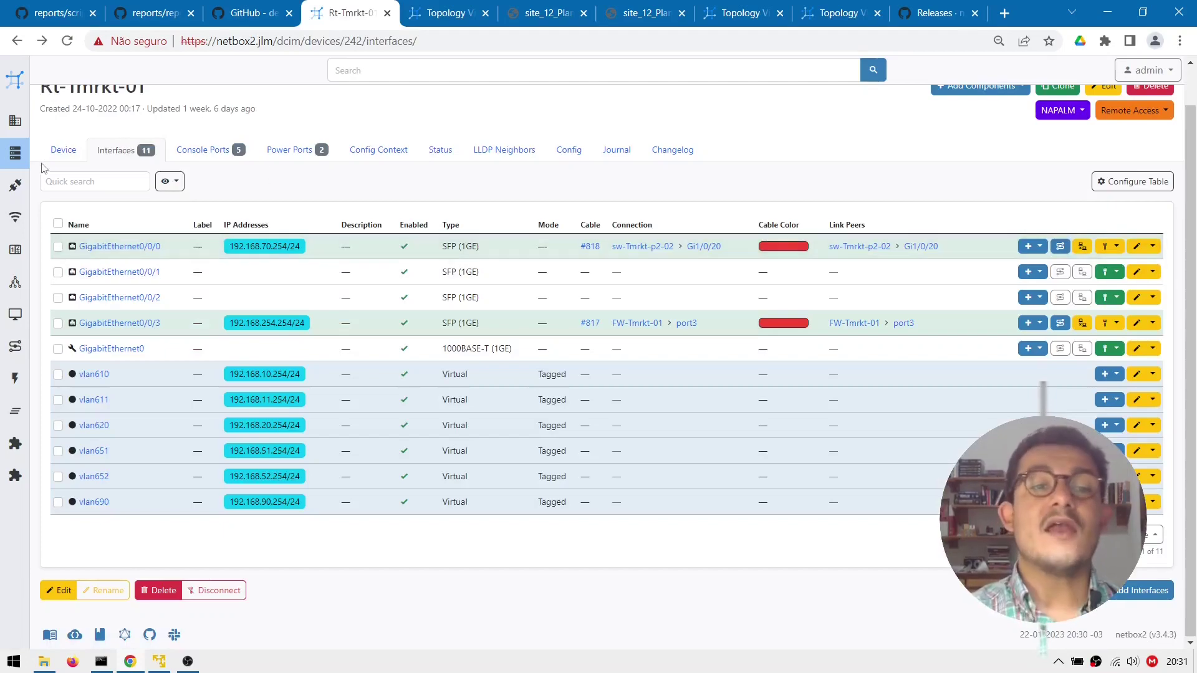
pyautogui.click(63, 150)
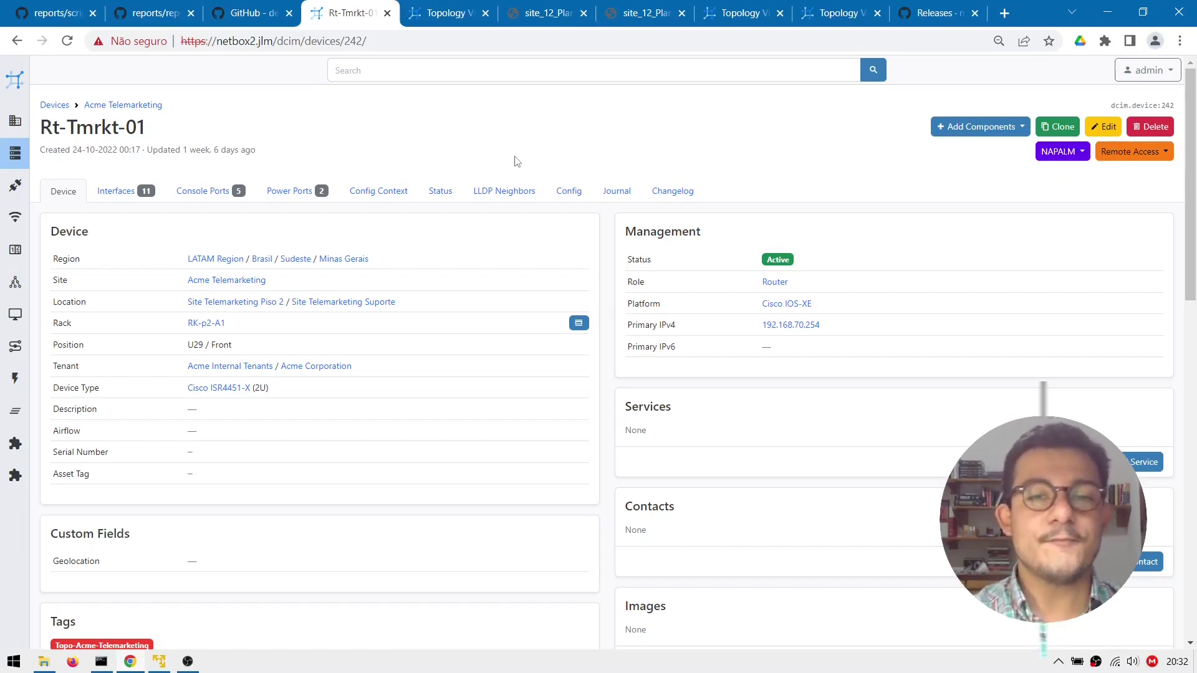
# Step: Close the router's page and compare the Site Telemarketing Piso 1 topology with the Piso 1 floor plan
pyautogui.hotkey('ctrl', 'w')
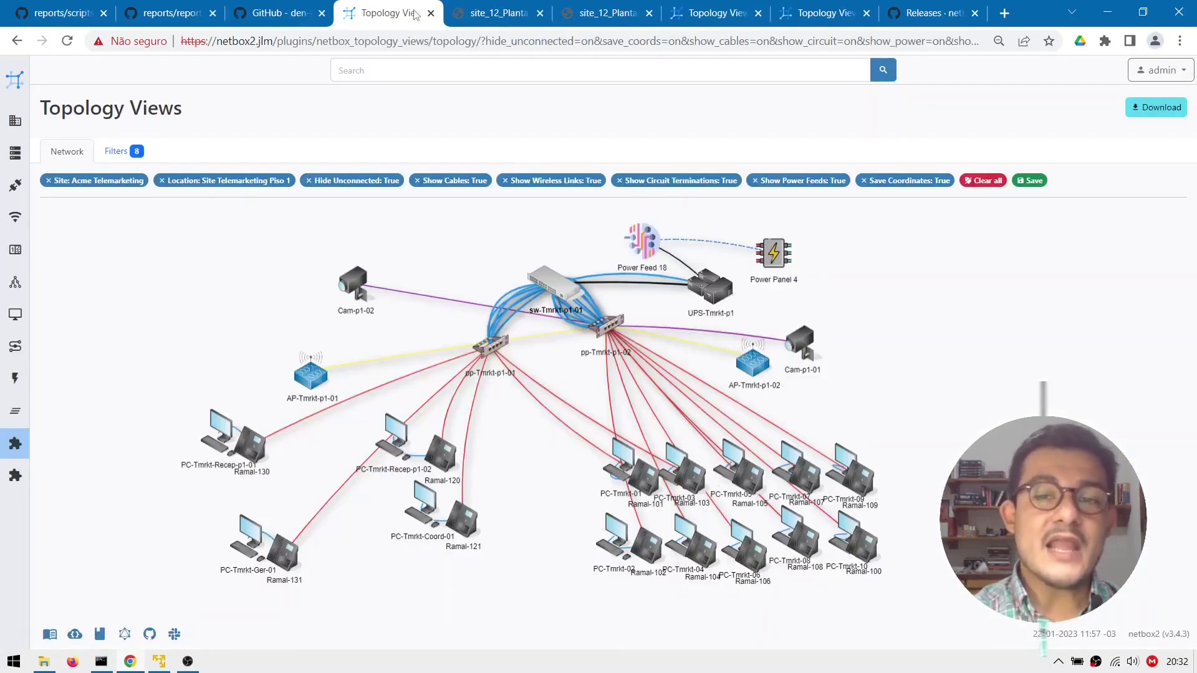
pyautogui.hotkey('ctrl', 'Tab')
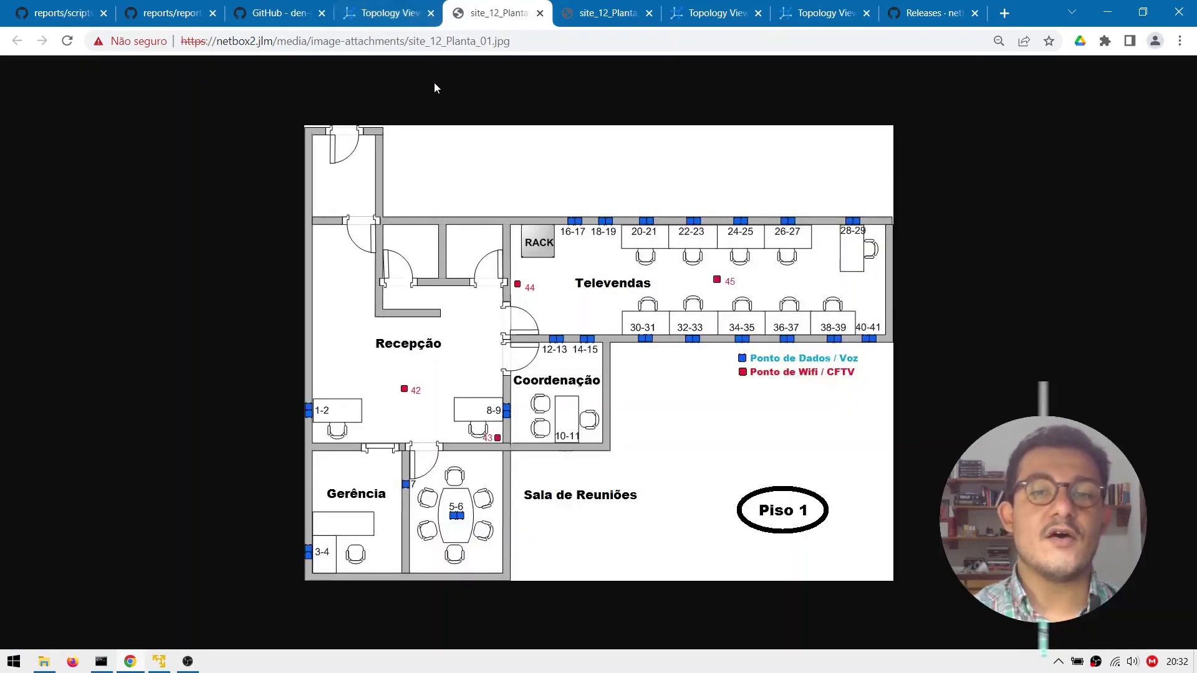
pyautogui.hotkey('ctrl', 'shift', 'Tab')
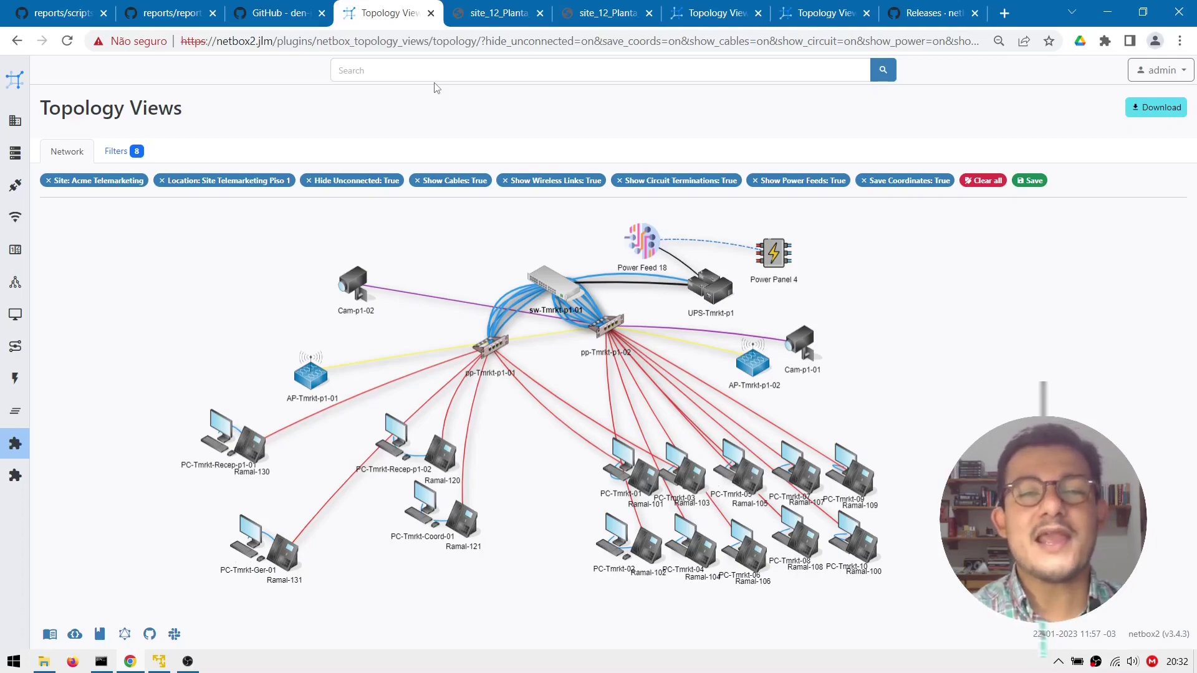
pyautogui.hotkey('ctrl', 'Tab')
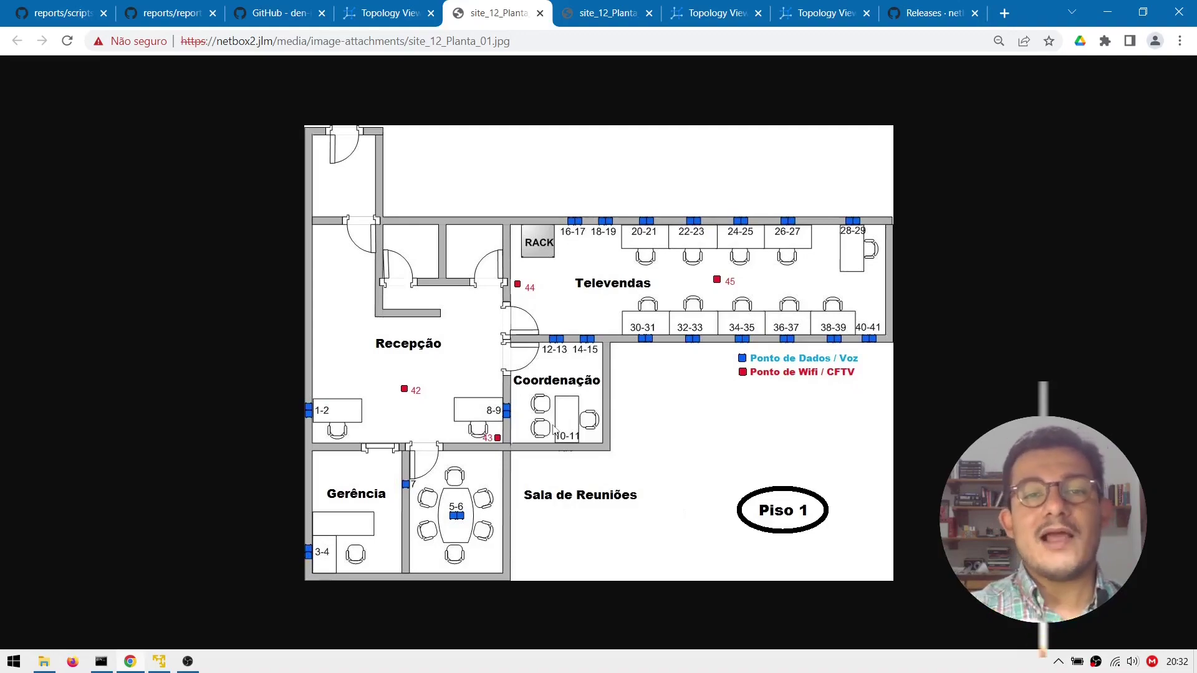
pyautogui.hotkey('ctrl', 'shift', 'Tab')
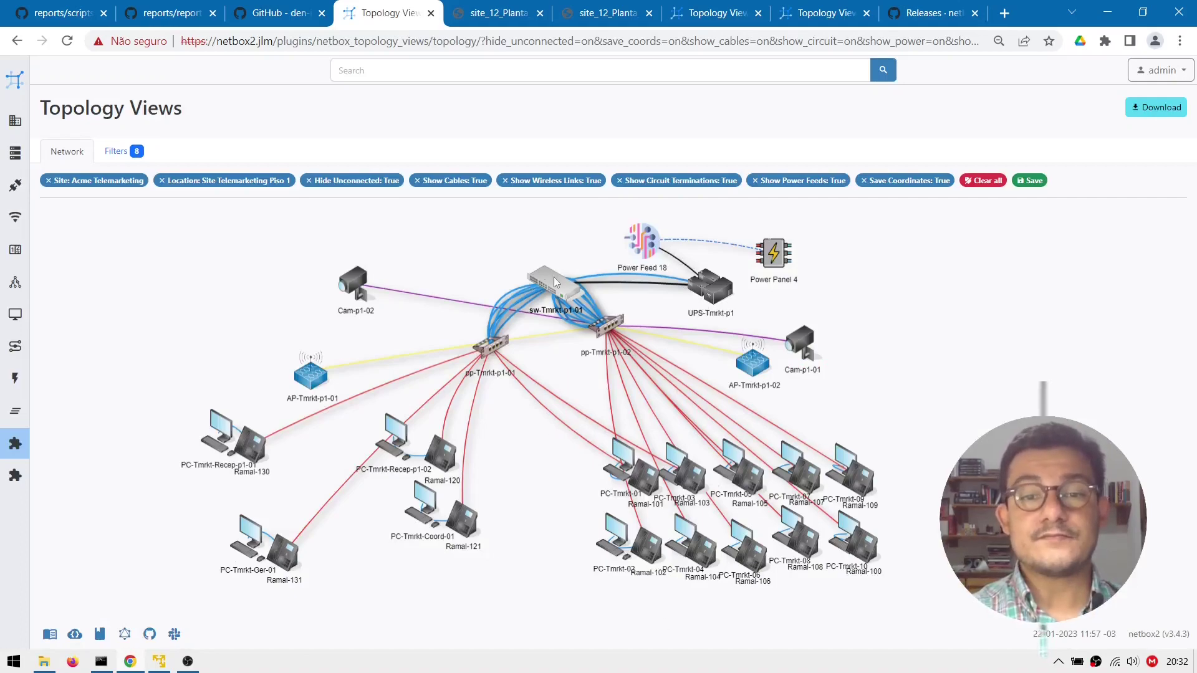
# Step: Examine the Piso 1 topology's switch, patch panel and phone links, checking the cable between Ramal-130 and pp-Tmrkt-p1-01
pyautogui.moveTo(547, 282)
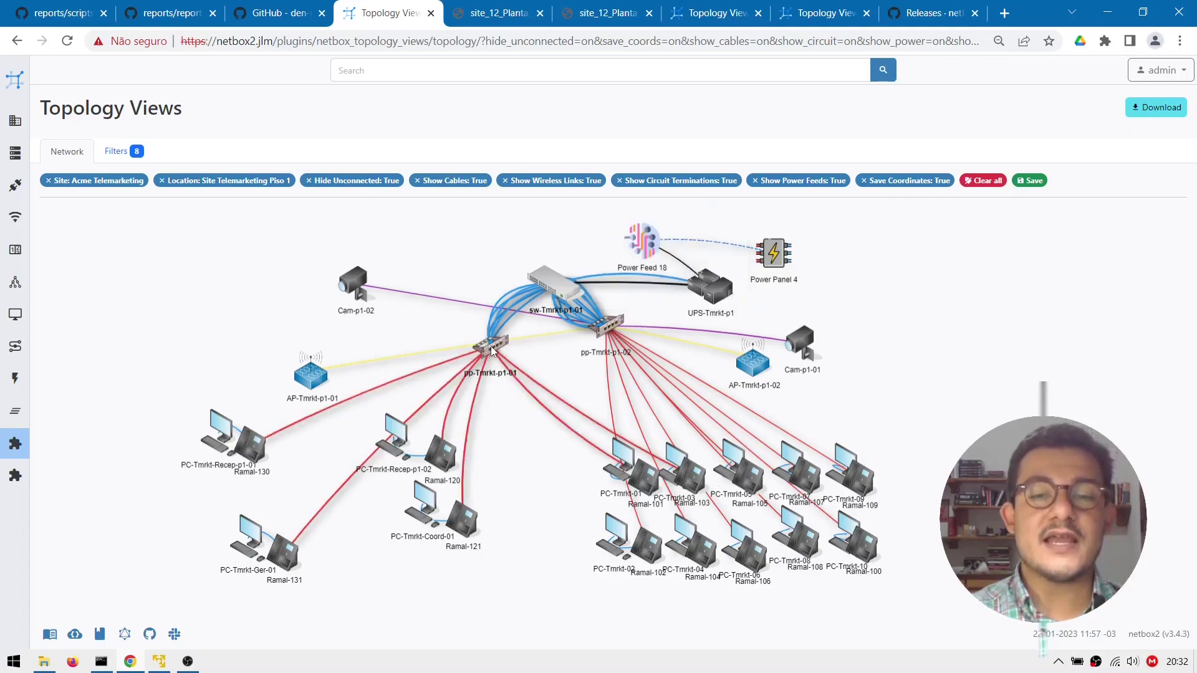
pyautogui.moveTo(507, 299)
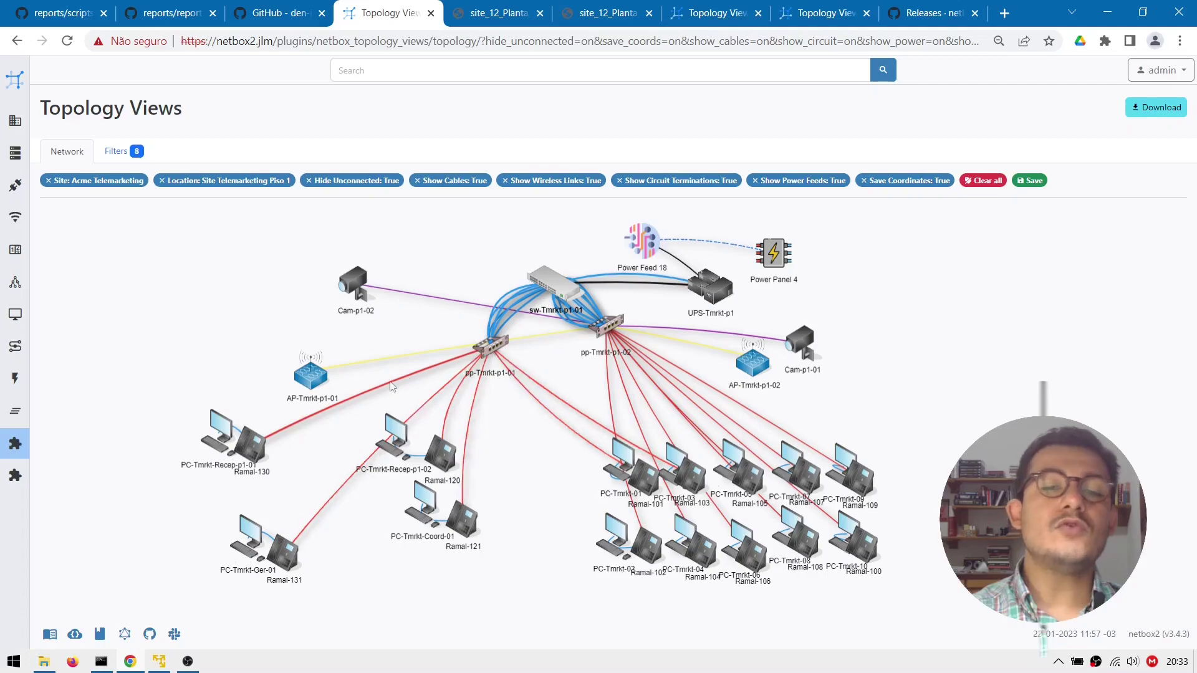
pyautogui.moveTo(394, 388)
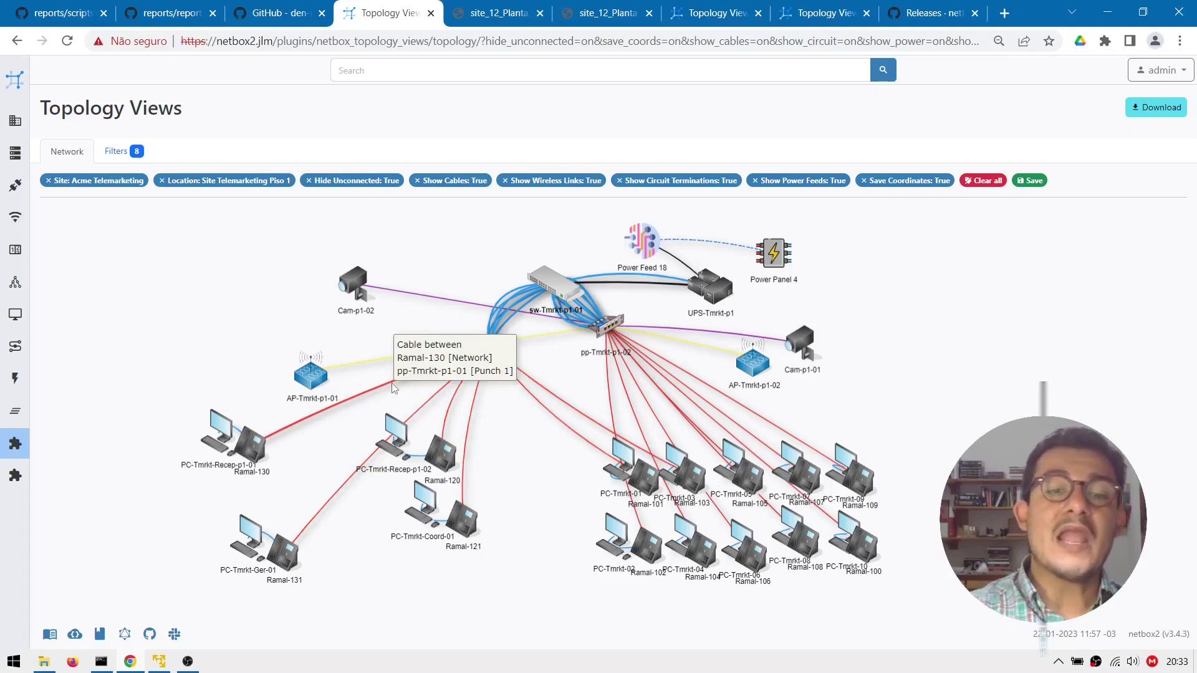
pyautogui.moveTo(254, 447)
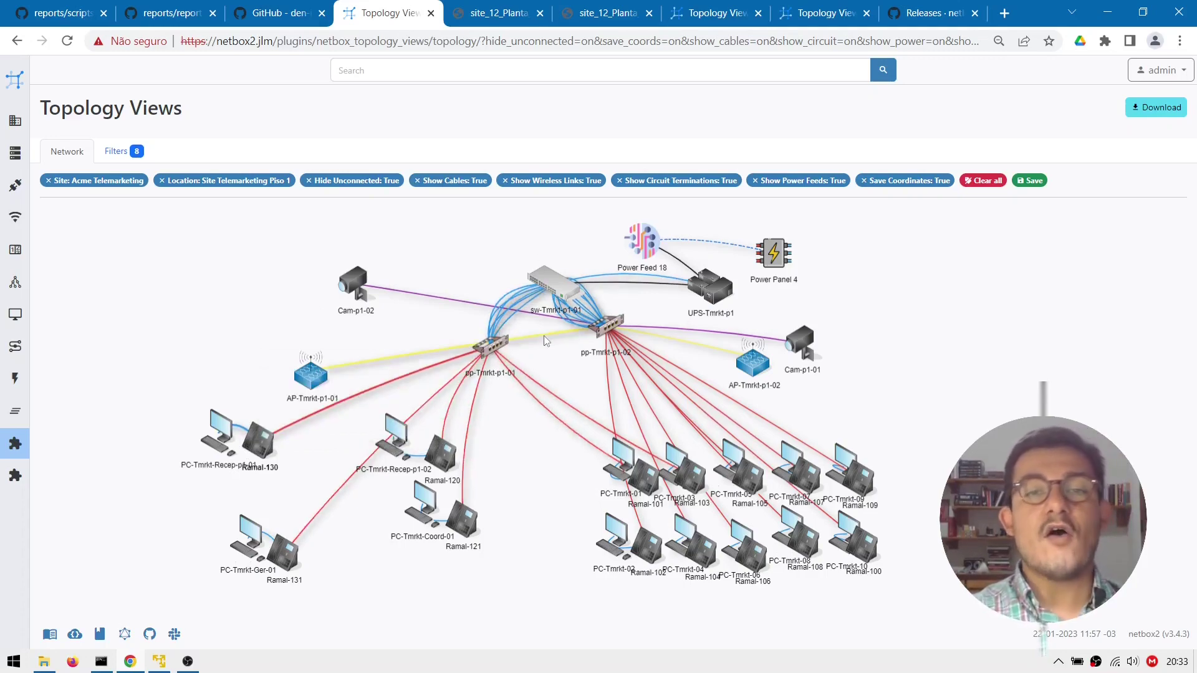
pyautogui.moveTo(544, 340)
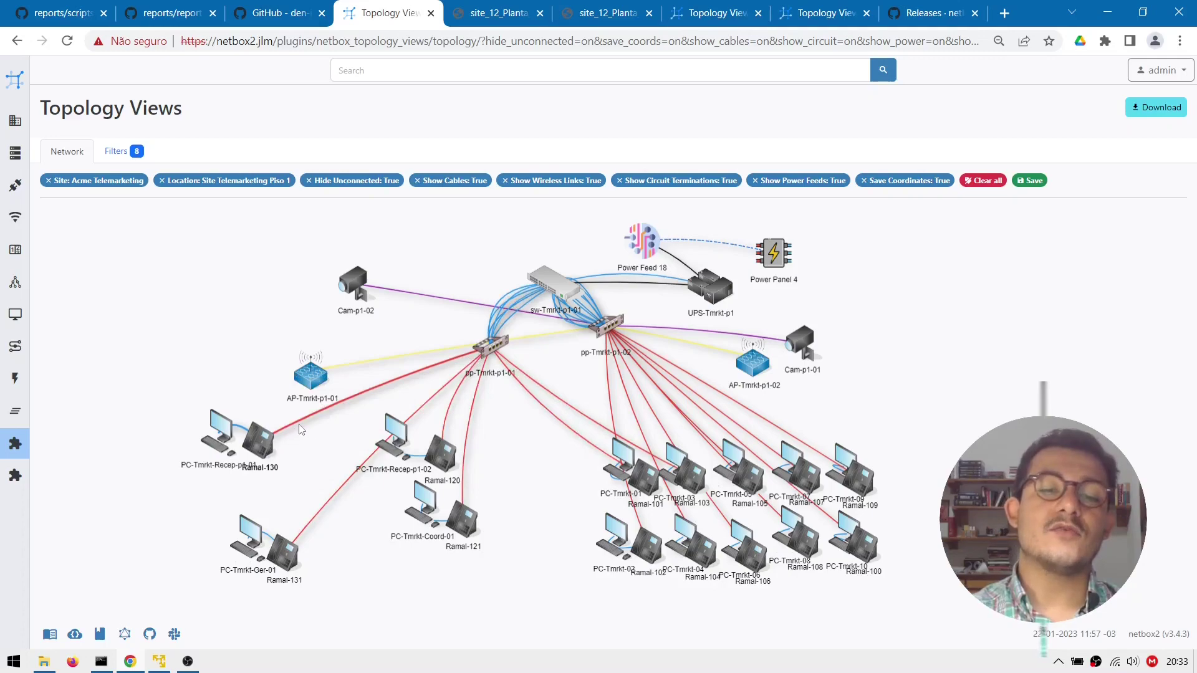
pyautogui.moveTo(308, 422)
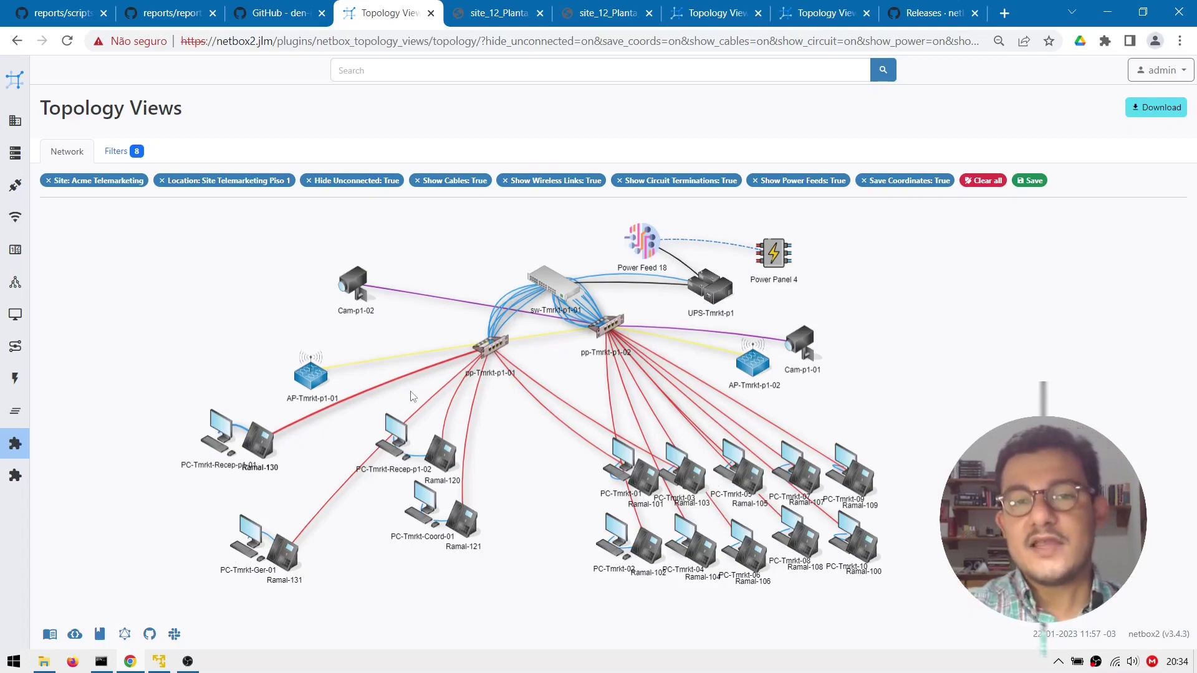
pyautogui.moveTo(325, 418)
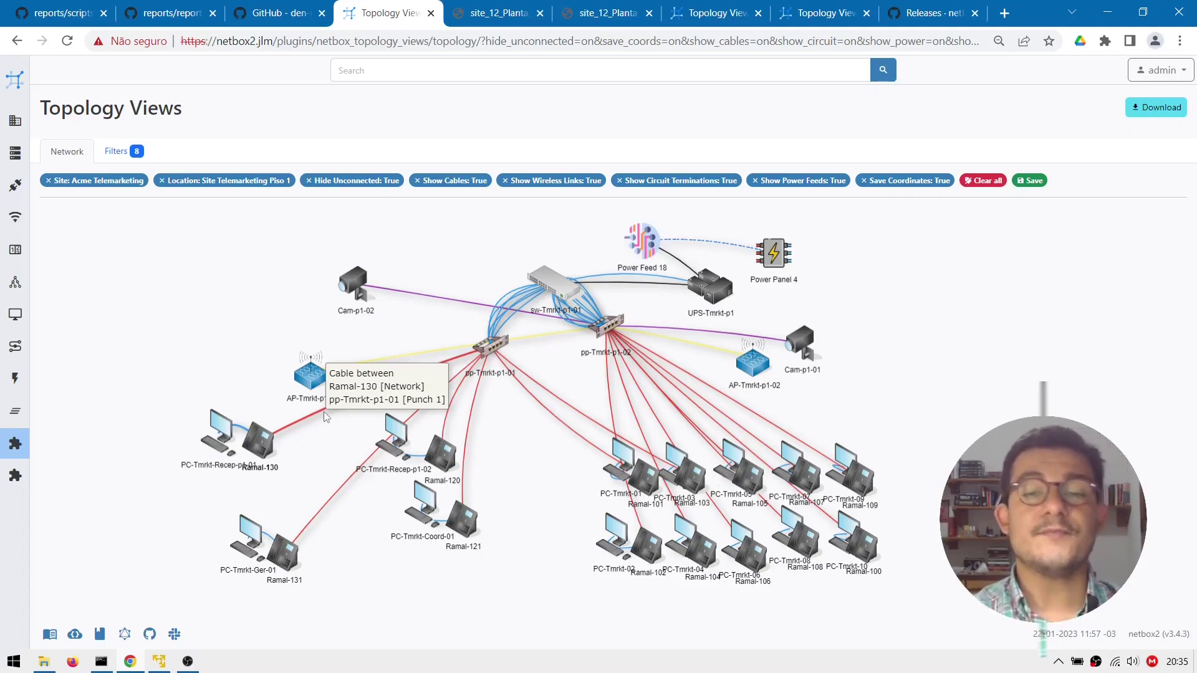
# Step: Go past the floor plans to the Site Telemarketing Piso 2 topology and open its Cabeamento-p2 device
pyautogui.hotkey('ctrl', 'Tab')
pyautogui.hotkey('ctrl', 'Tab')
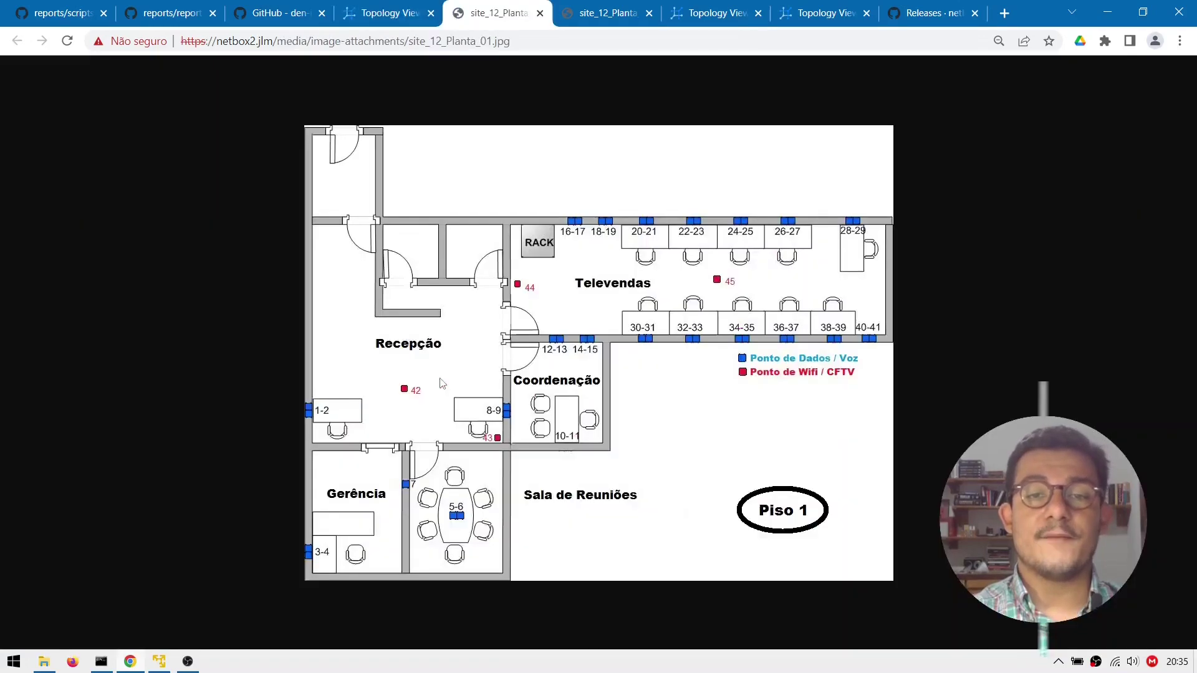
pyautogui.hotkey('ctrl', 'Tab')
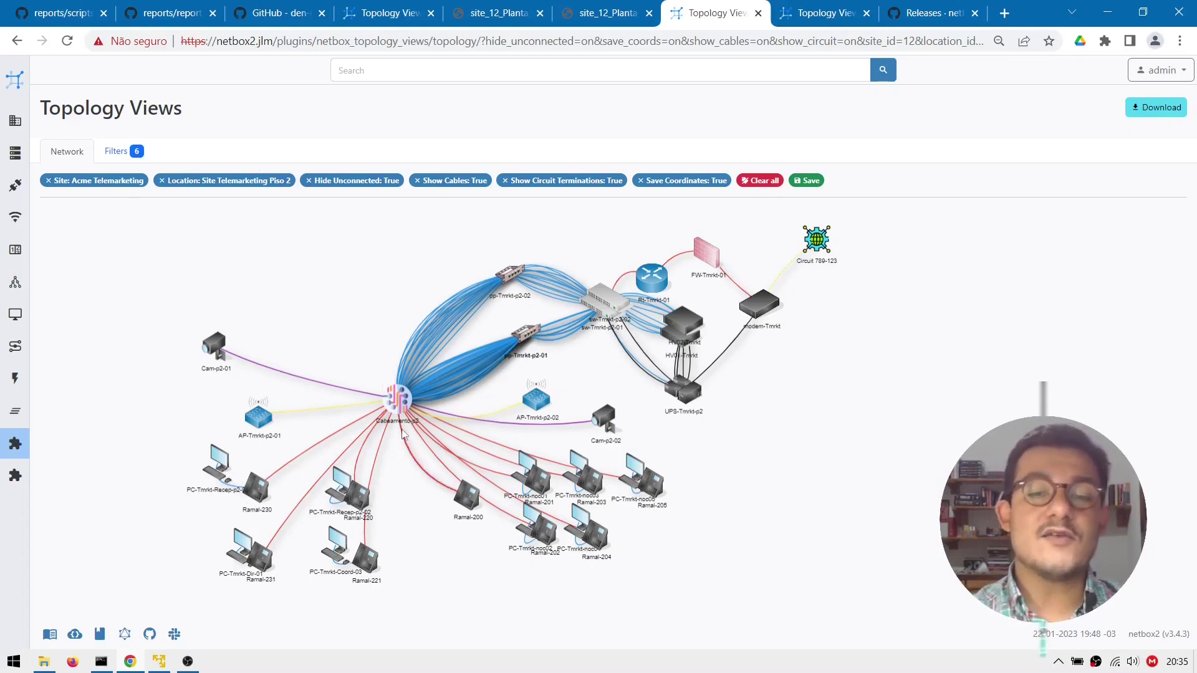
pyautogui.moveTo(397, 393)
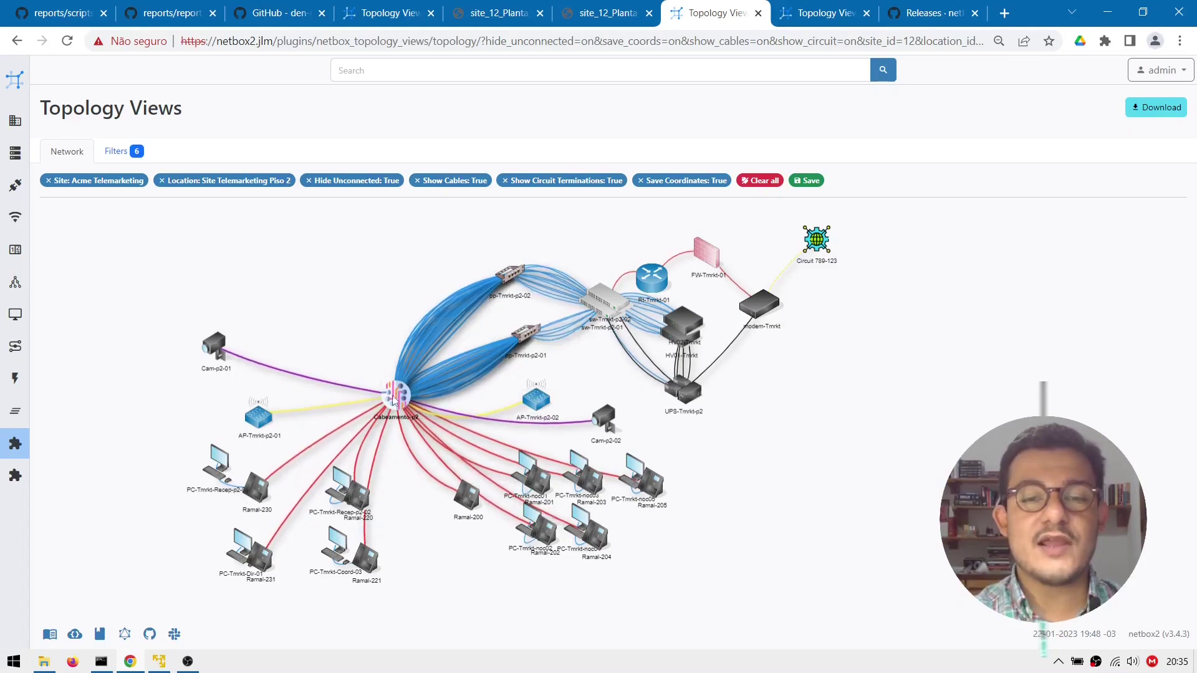
pyautogui.doubleClick(394, 396)
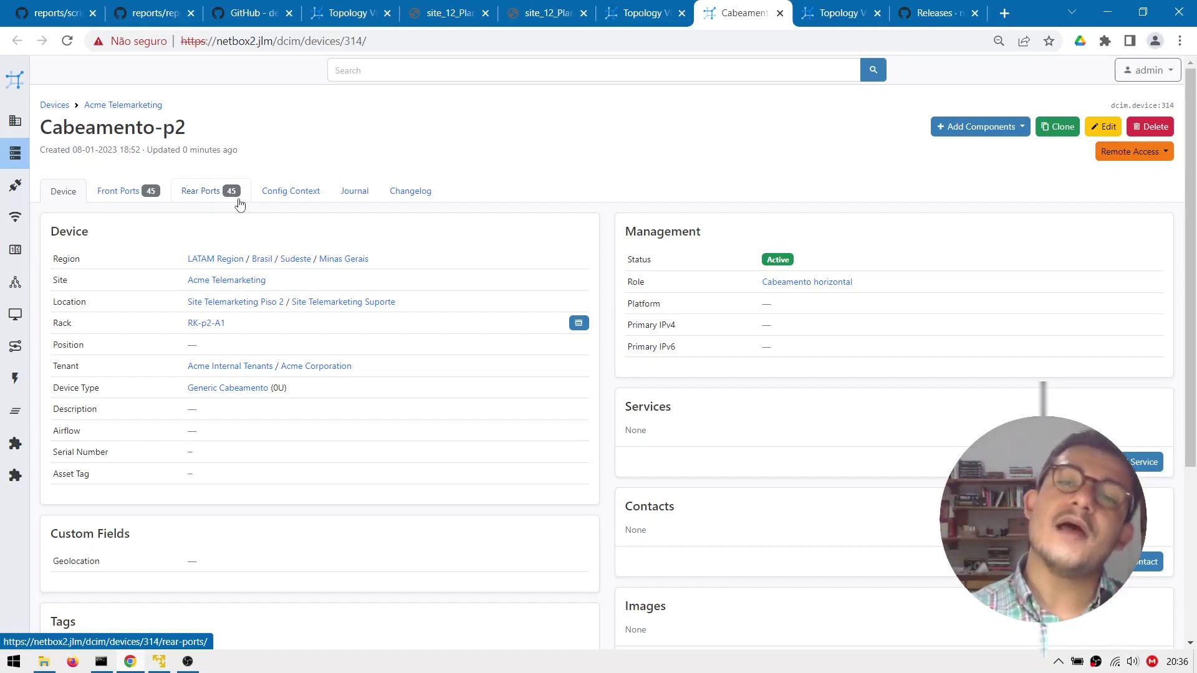
# Step: Return to the Piso 2 topology and check the details of patch panels pp-Tmrkt-p2-02 and pp-Tmrkt-p2-01
pyautogui.hotkey('ctrl', 'pageup')
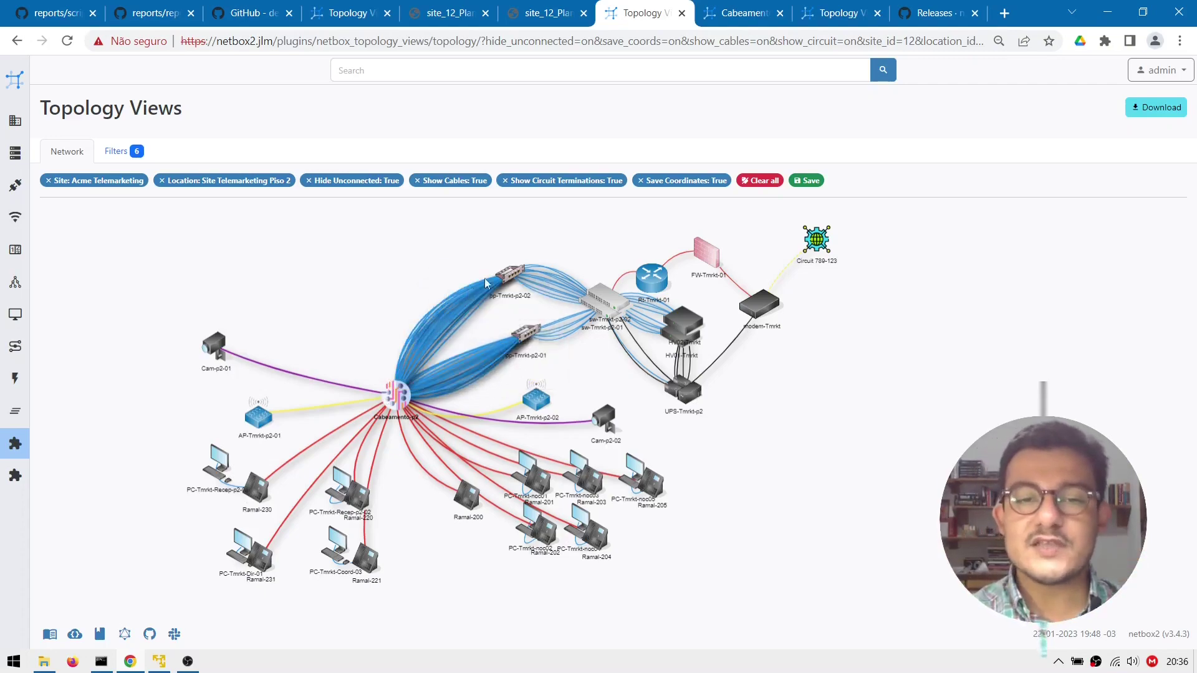
pyautogui.moveTo(516, 272)
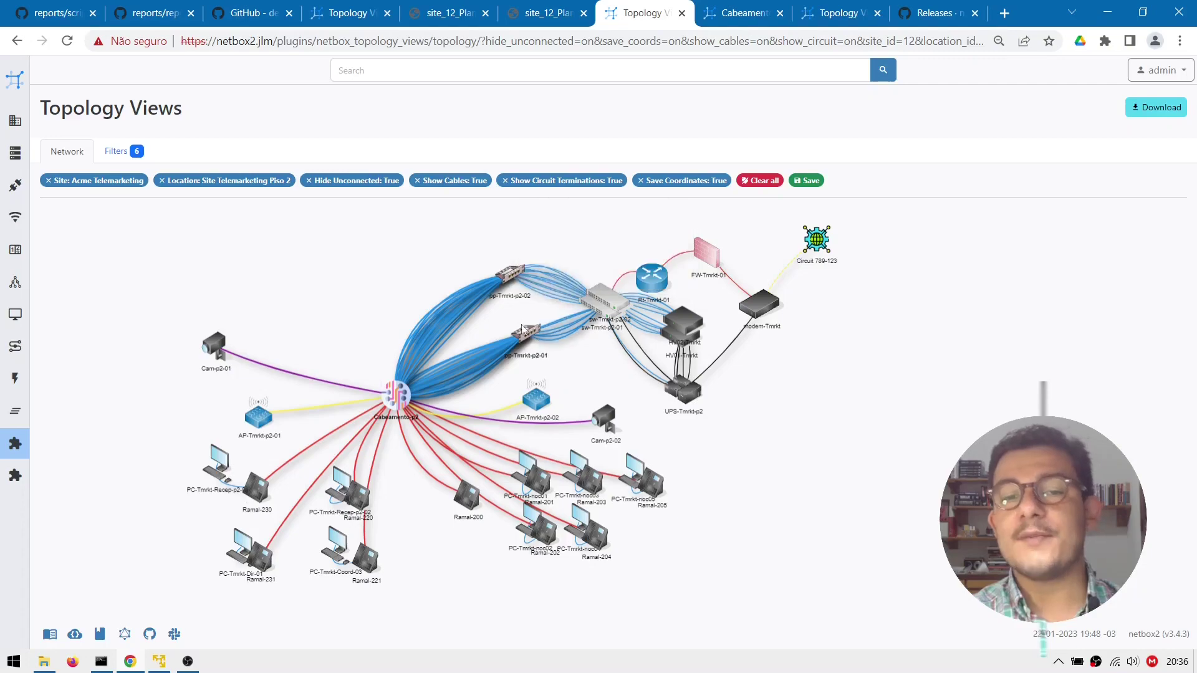
pyautogui.moveTo(527, 337)
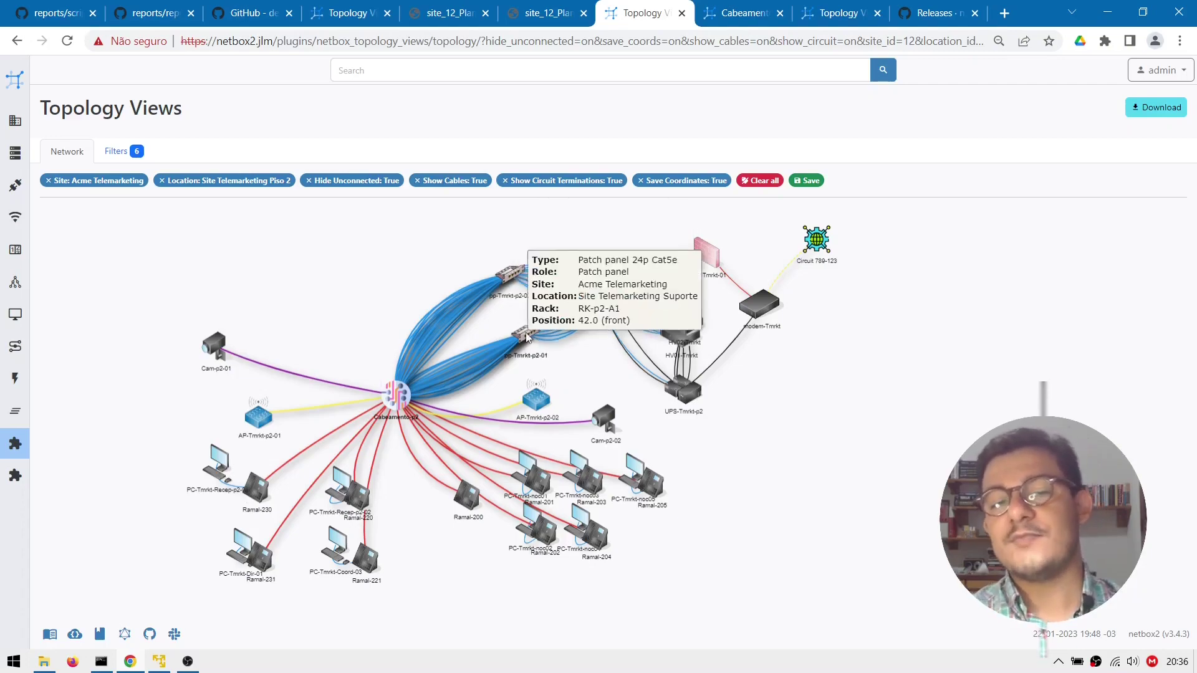
# Step: Examine the Piso 2 topology's cabling to the cameras, access points and phones, and move Ramal-201 away from PC-Tmrkt-noc01
pyautogui.moveTo(554, 273)
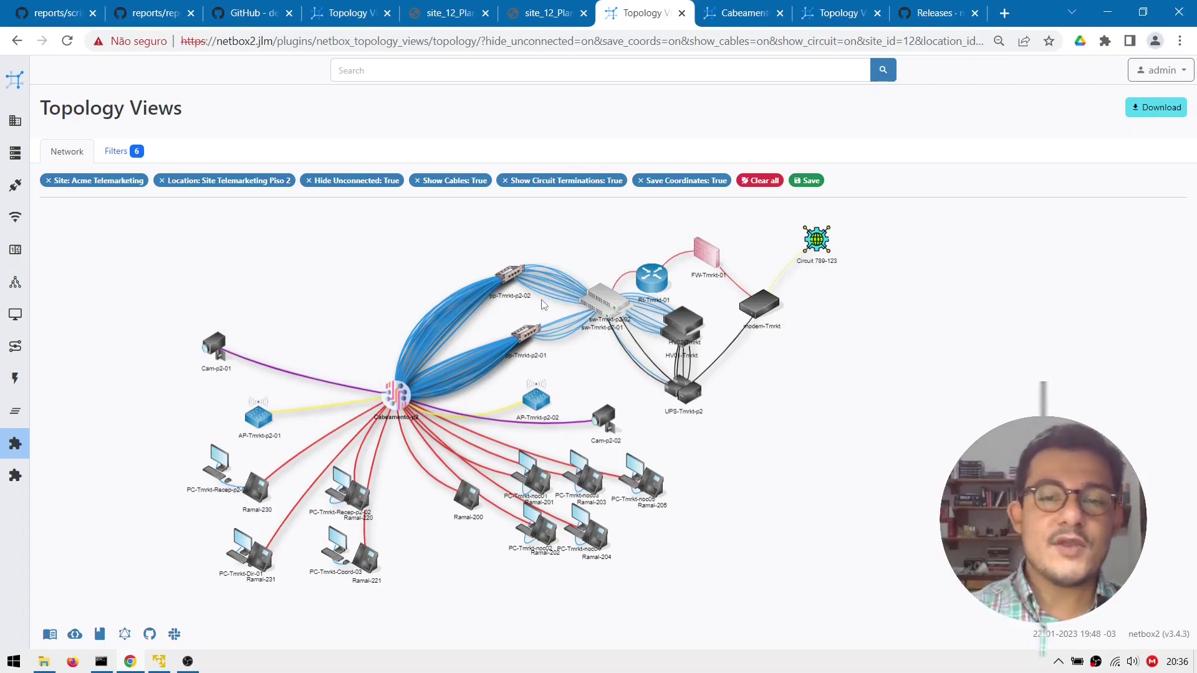
pyautogui.moveTo(450, 306)
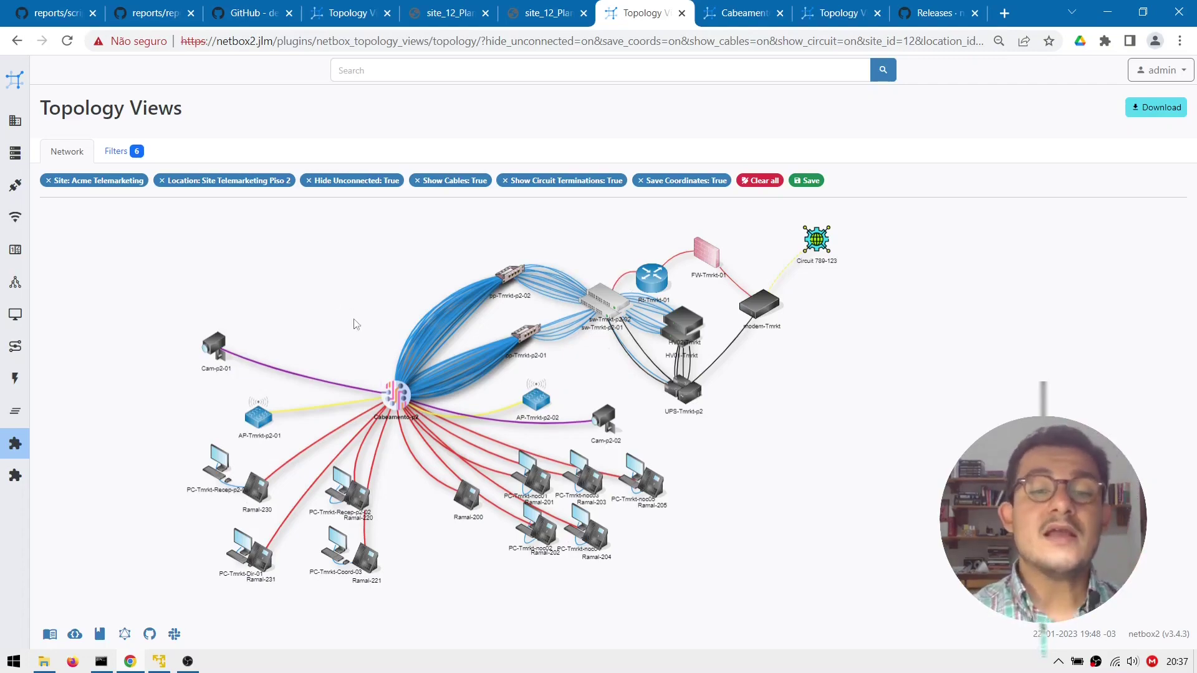
pyautogui.moveTo(378, 402)
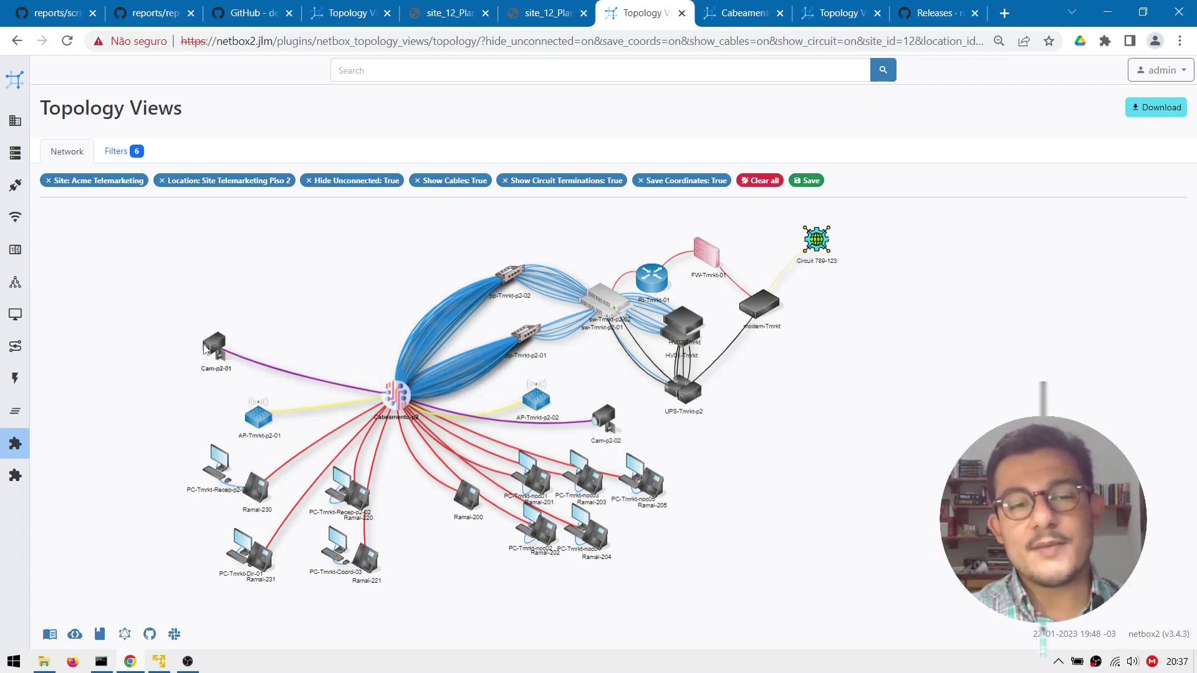
pyautogui.moveTo(239, 355)
pyautogui.moveTo(272, 373)
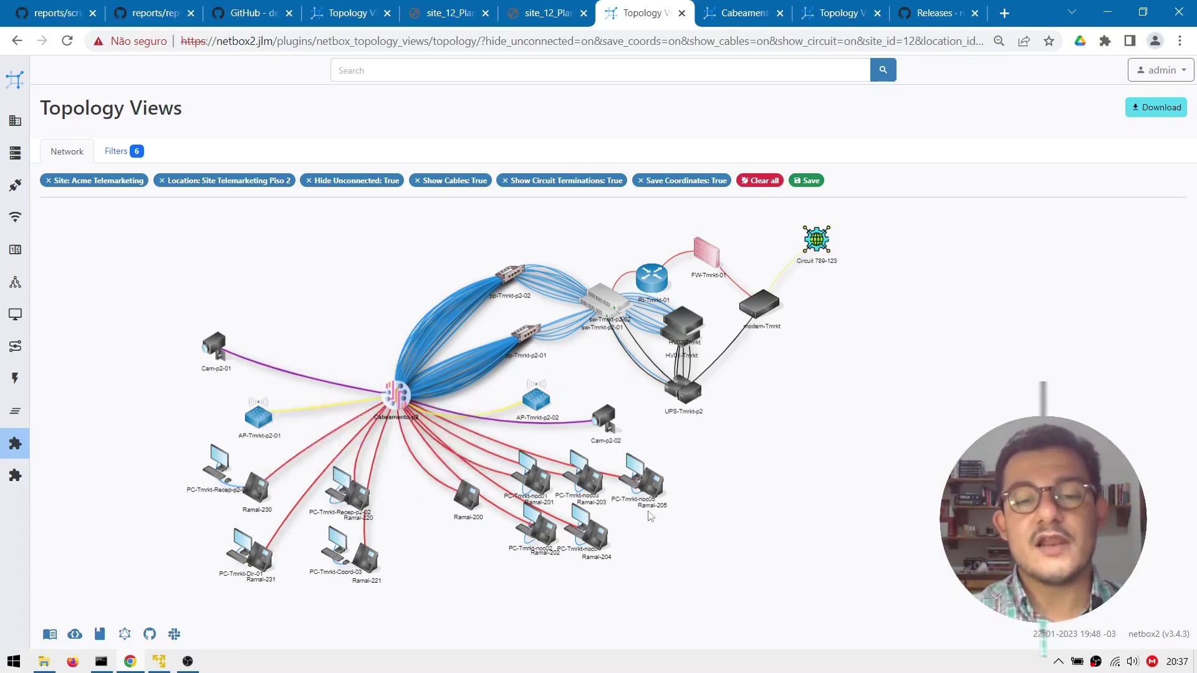
pyautogui.moveTo(524, 490); pyautogui.dragTo(536, 521)
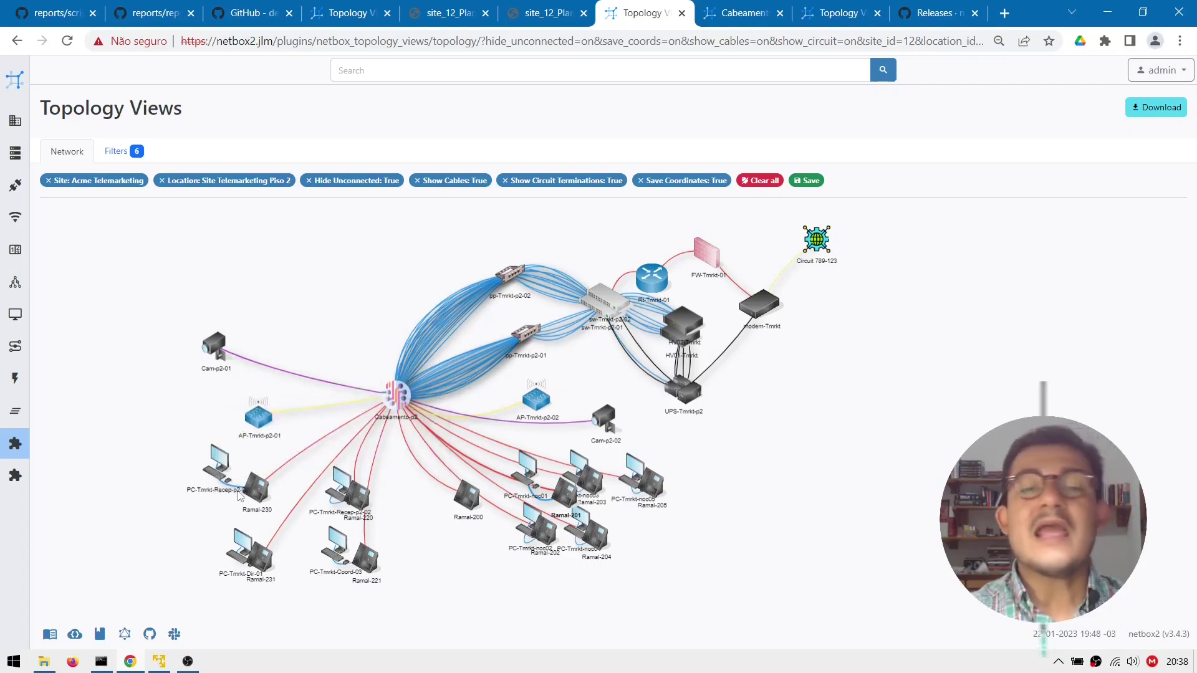
# Step: Check the details of Cabeamento-p2, its cable to pp-Tmrkt-p2-02 and the access switch sw-Tmrkt-p2-02 in the Piso 2 topology
pyautogui.moveTo(238, 496)
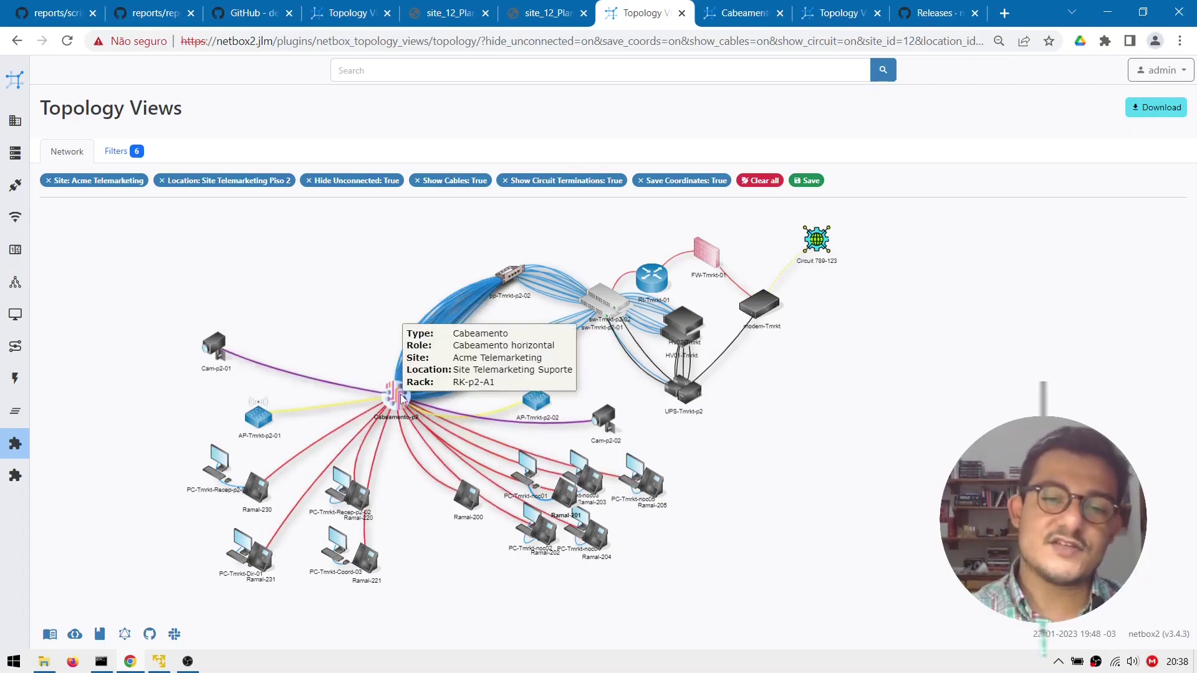
pyautogui.moveTo(307, 460)
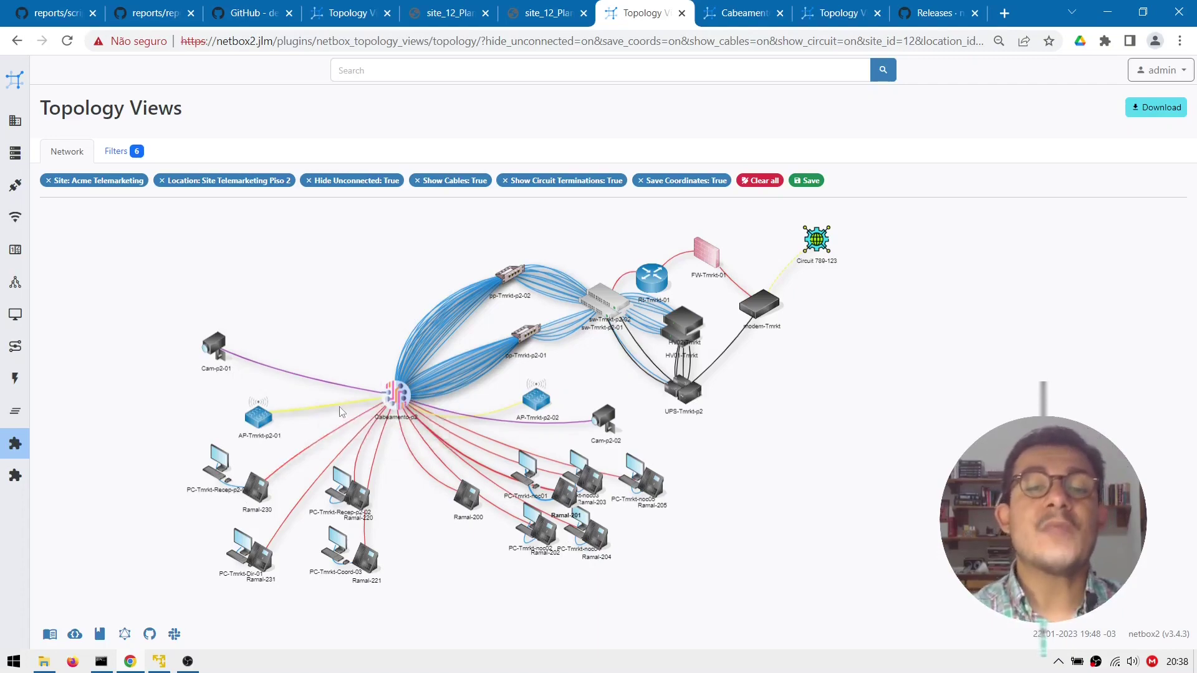
pyautogui.moveTo(479, 313)
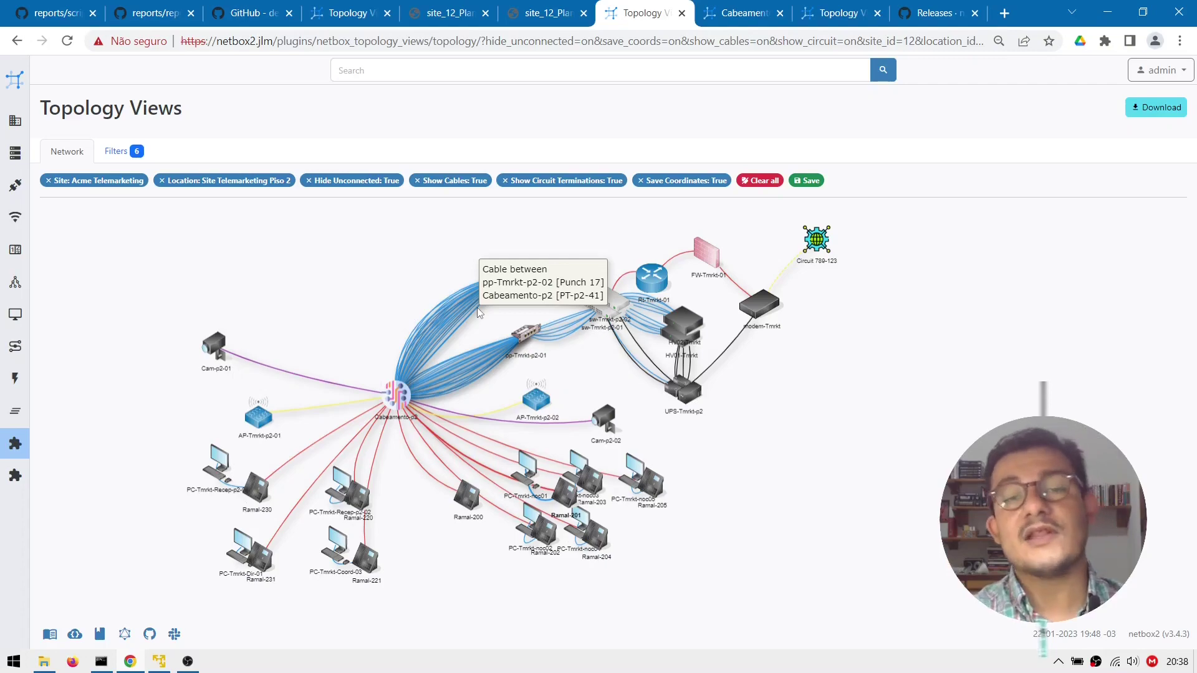
pyautogui.moveTo(488, 284); pyautogui.dragTo(509, 276)
pyautogui.moveTo(511, 278)
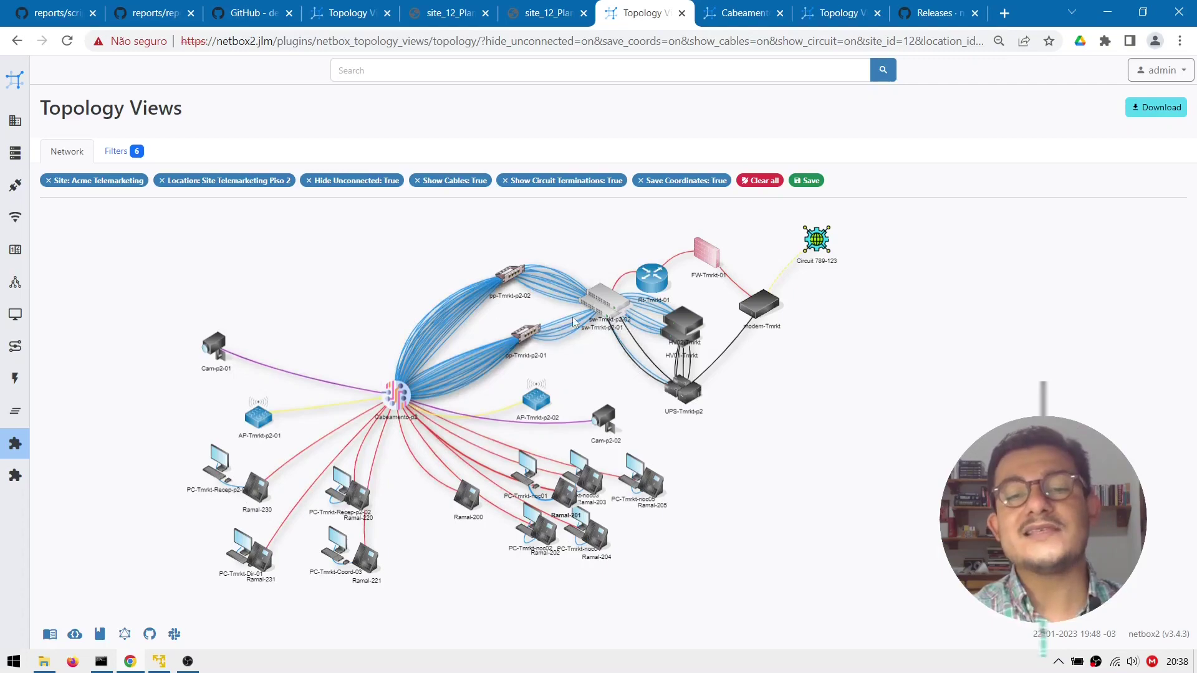
pyautogui.moveTo(592, 293)
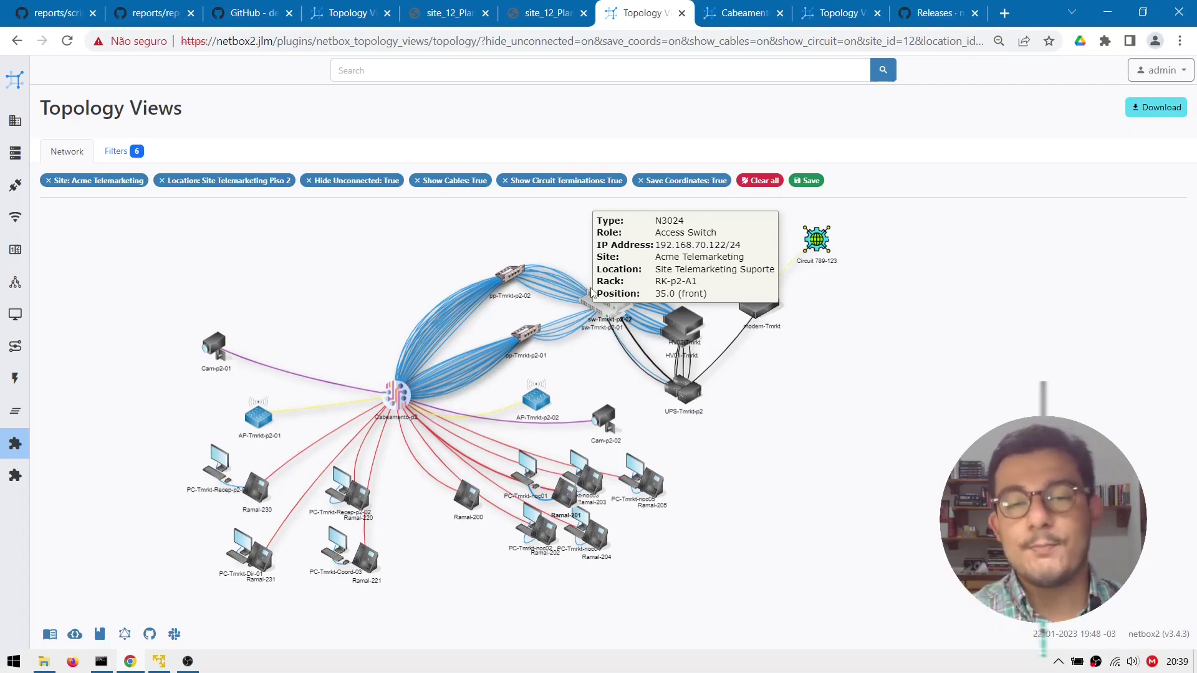
# Step: Open the front ports of Cabeamento-p2 and review their labels, rear ports, cables and link peers
pyautogui.click(739, 7)
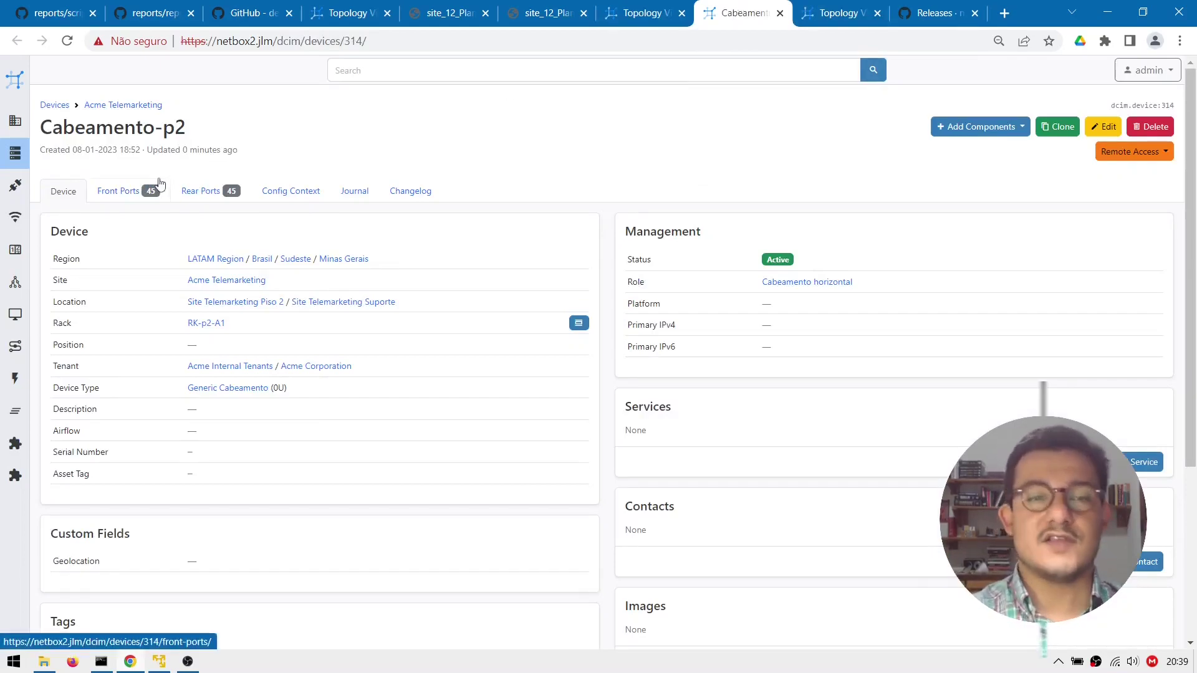
pyautogui.click(138, 185)
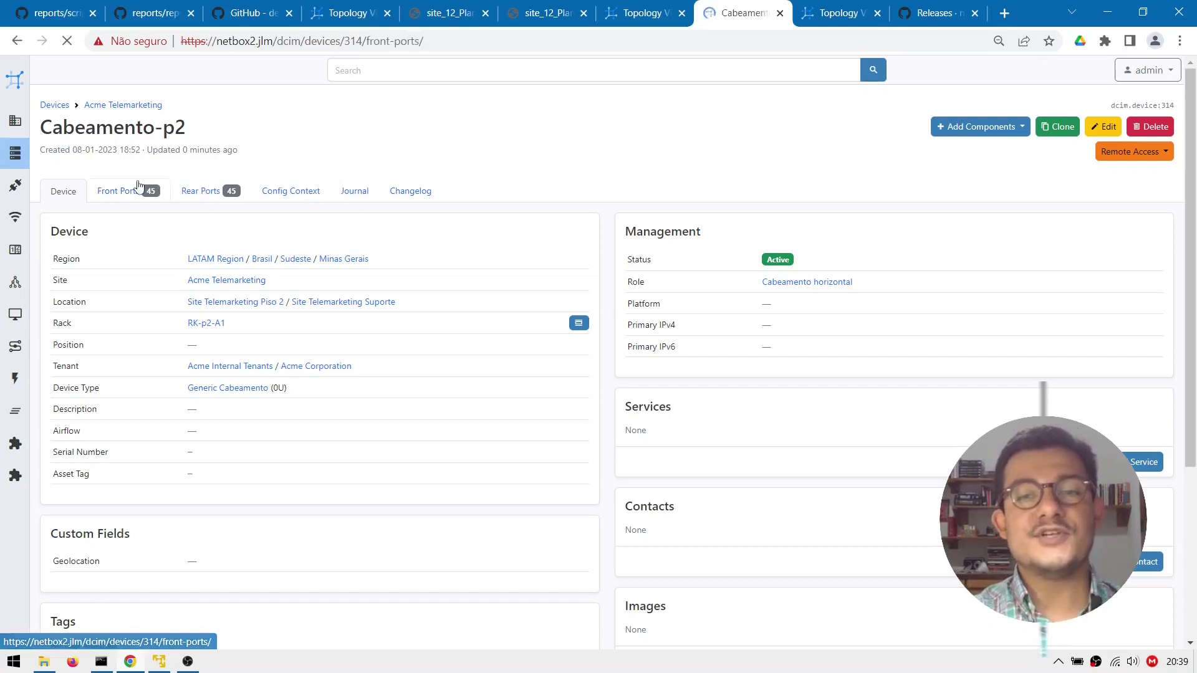
pyautogui.scroll(-6, 349, 405)
pyautogui.scroll(6, 350, 404)
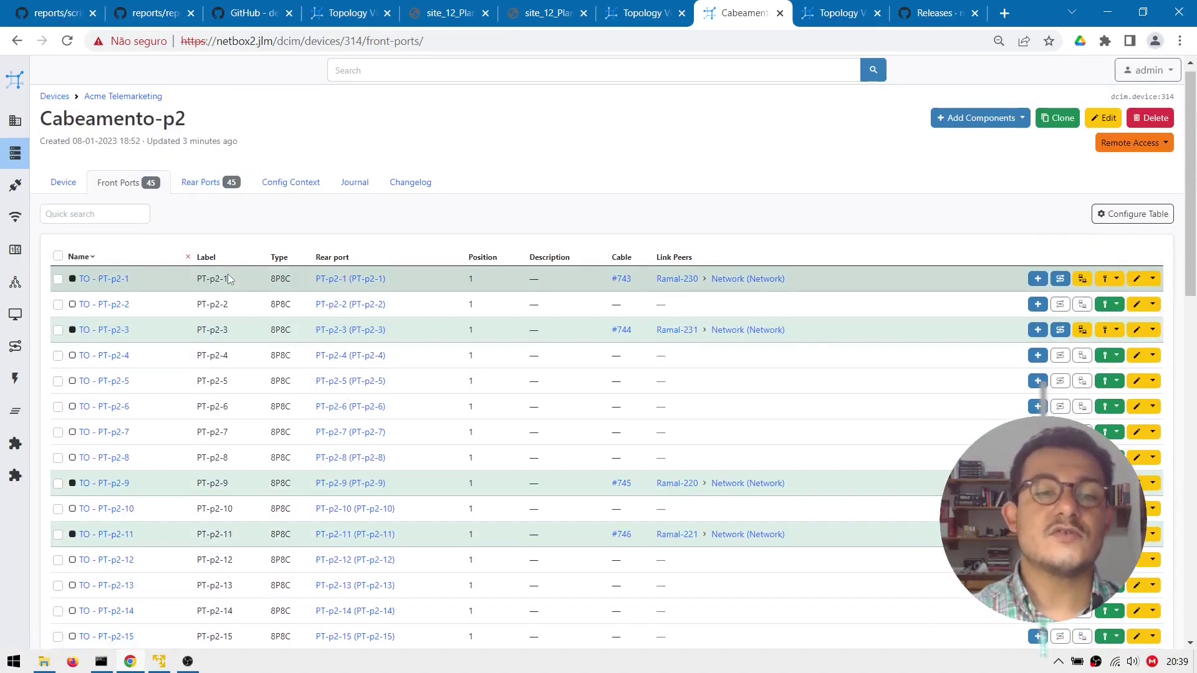
pyautogui.scroll(-1, 227, 277)
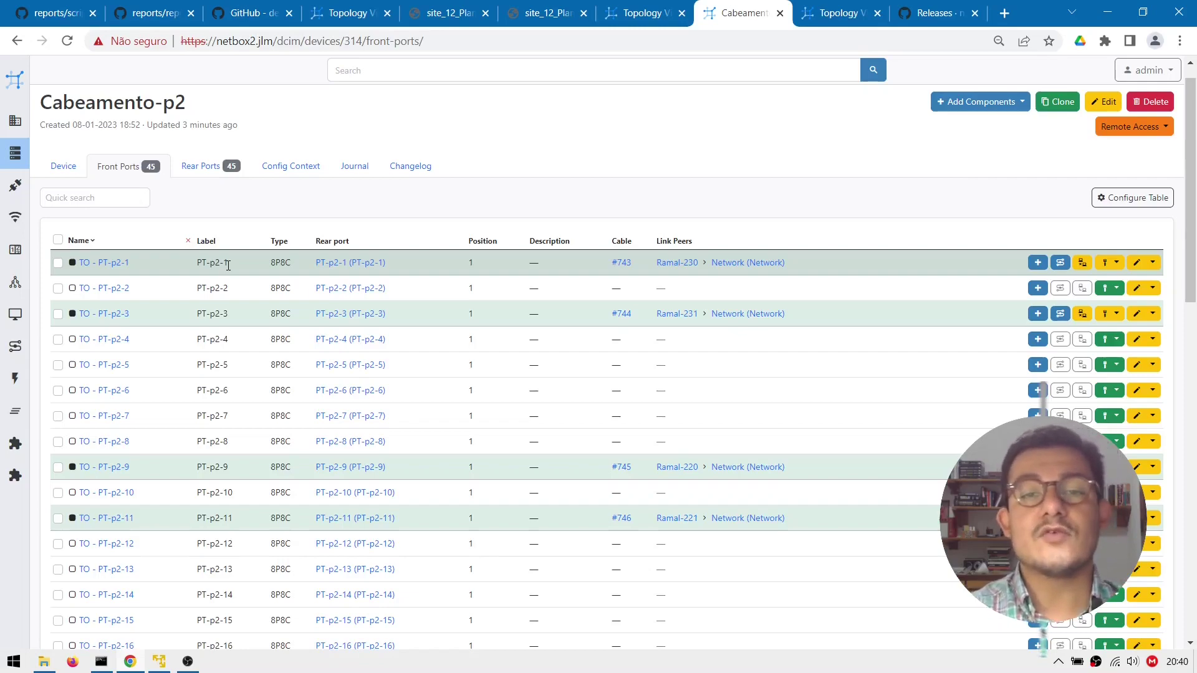
pyautogui.scroll(-9, 376, 359)
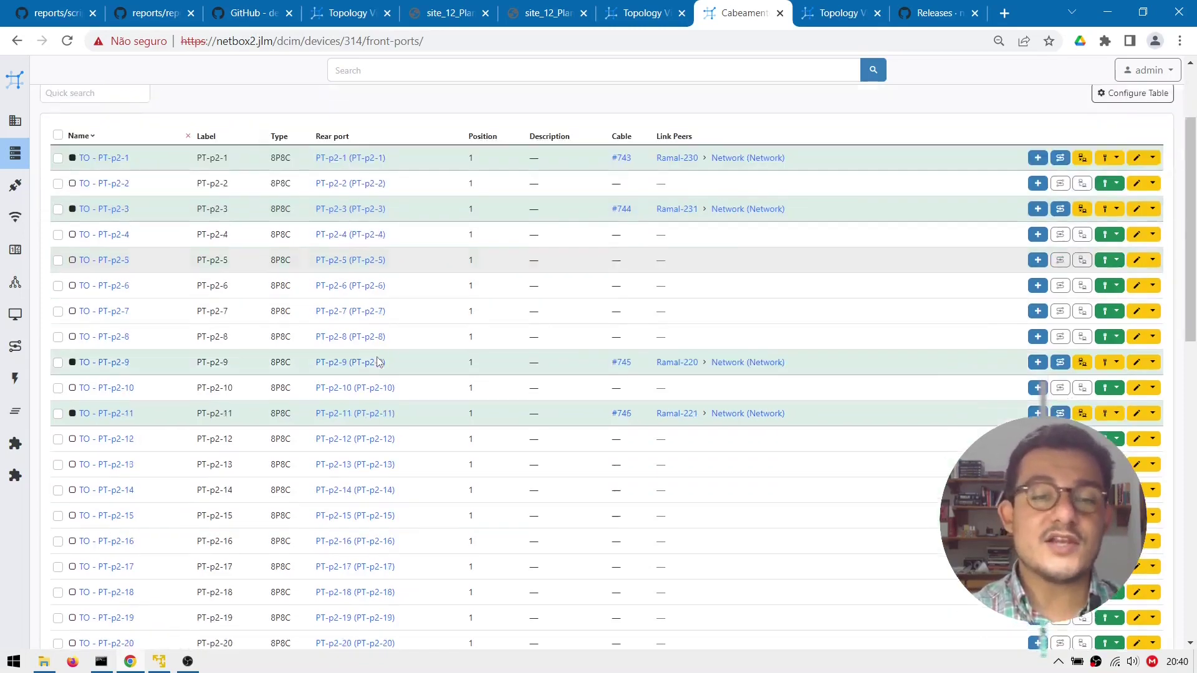
pyautogui.scroll(10, 378, 363)
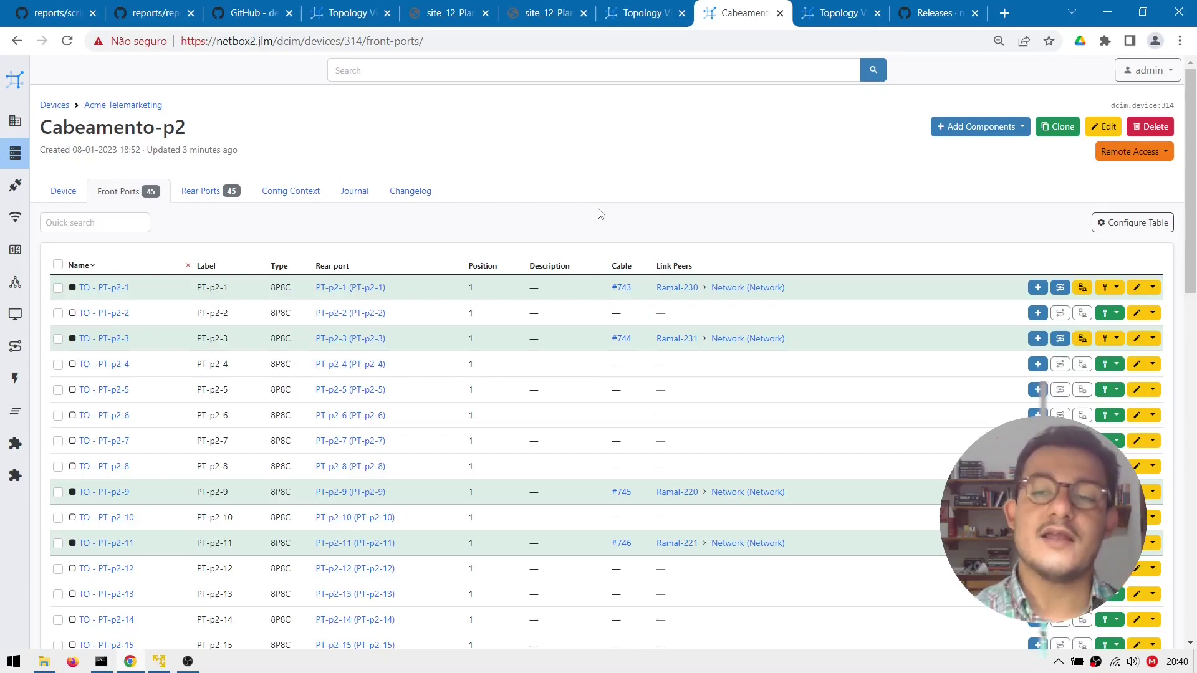
pyautogui.scroll(-10, 976, 369)
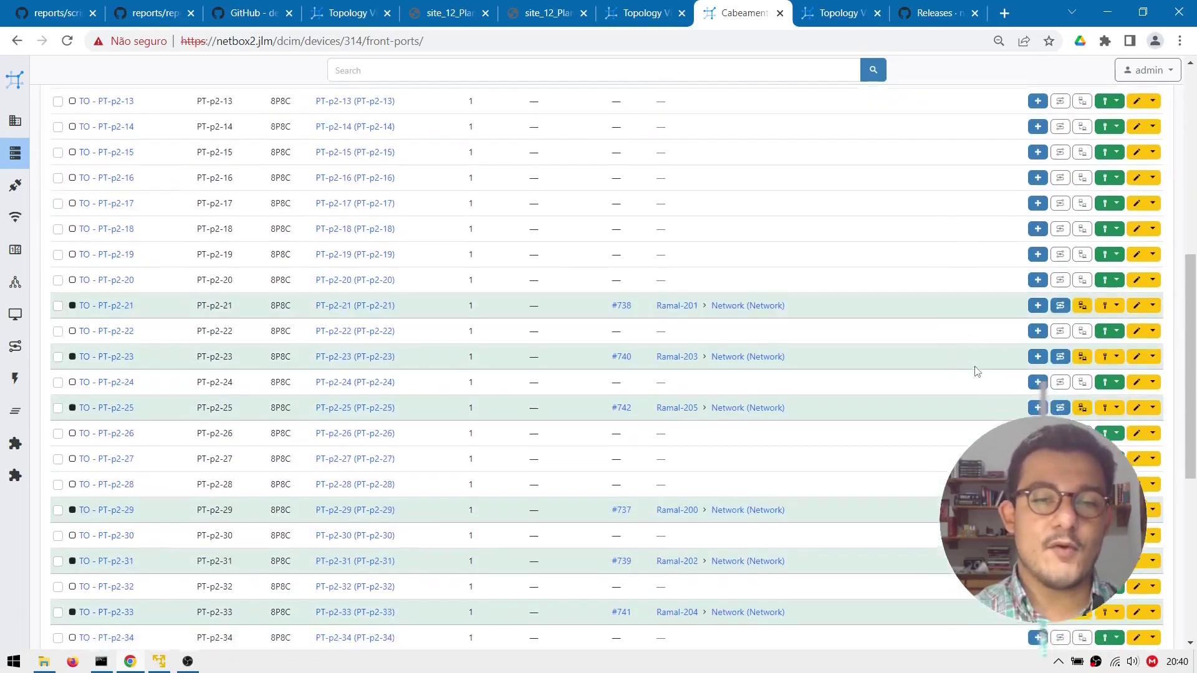
pyautogui.scroll(9, 975, 369)
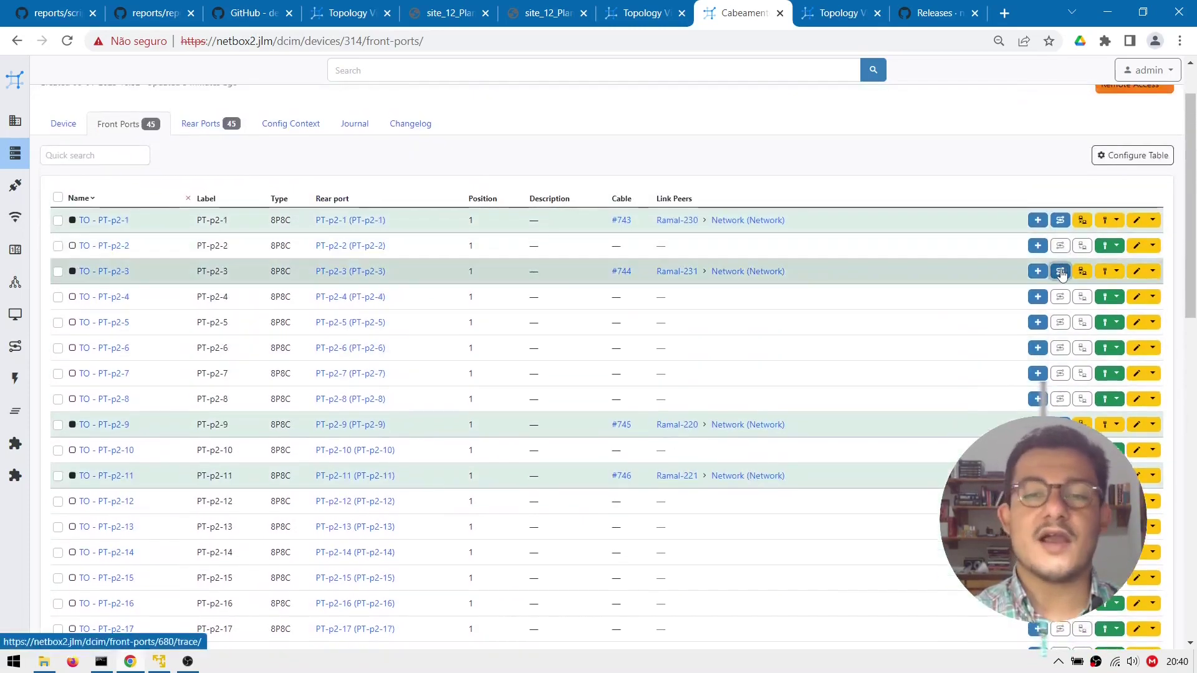
# Step: Trace the cable path of front port TO - PT-p2-3, review each segment and return to the front ports list
pyautogui.click(1061, 272)
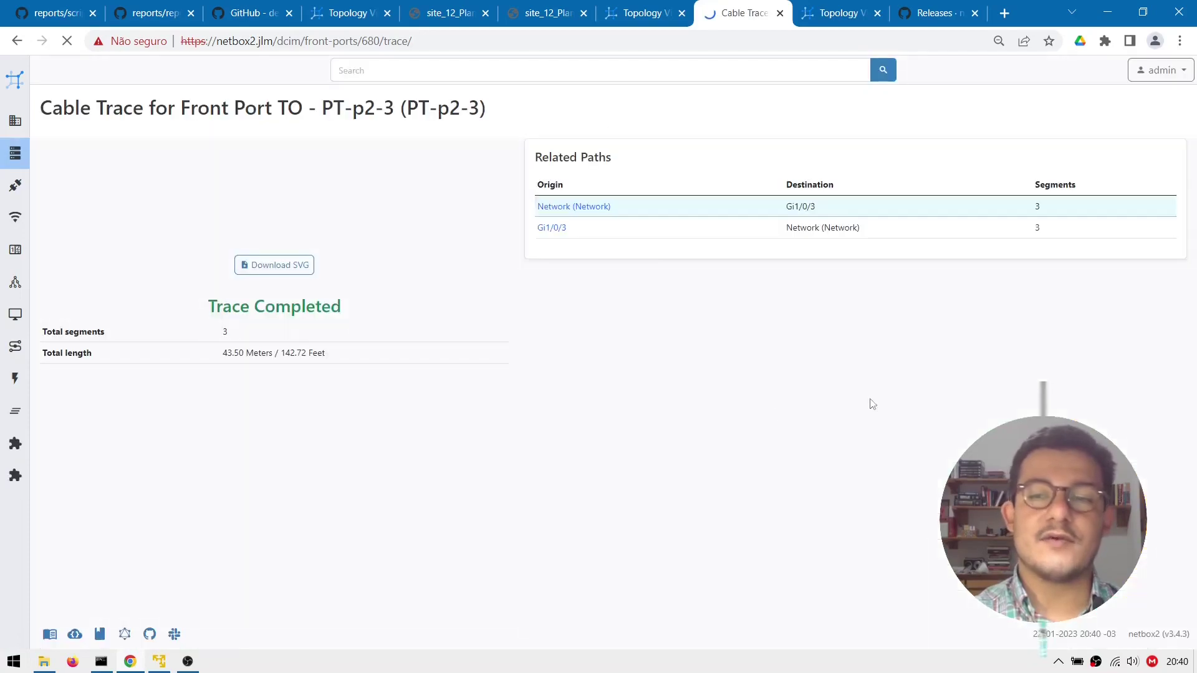
pyautogui.scroll(-3, 494, 365)
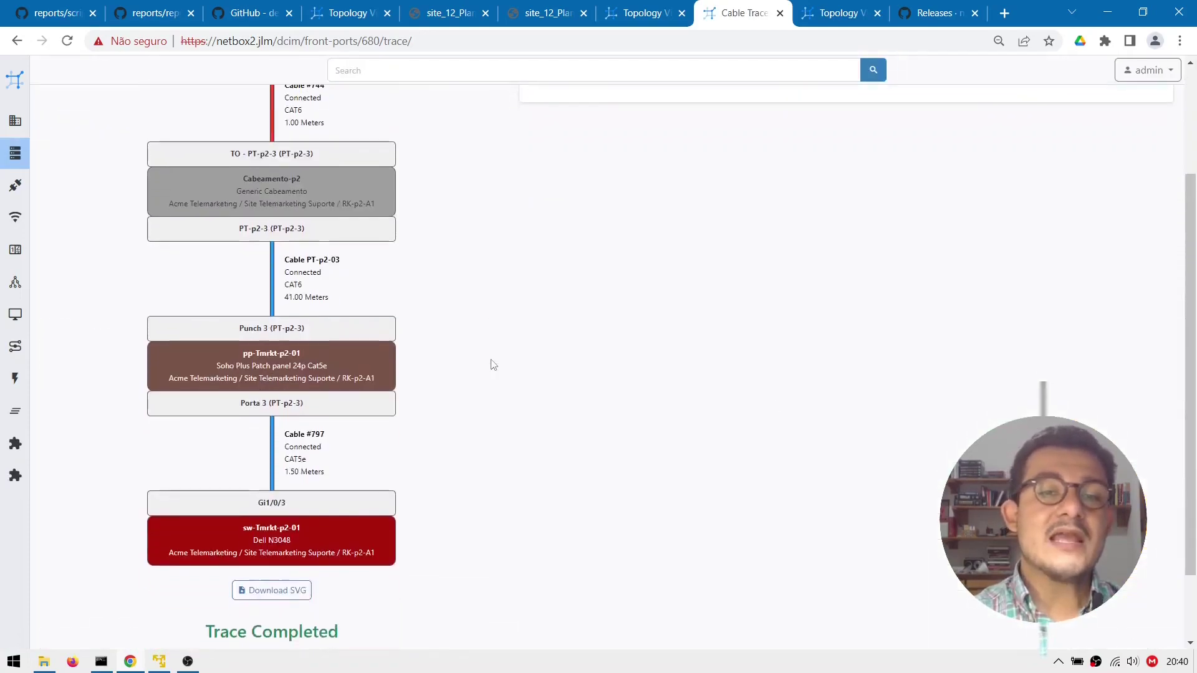
pyautogui.scroll(2, 490, 364)
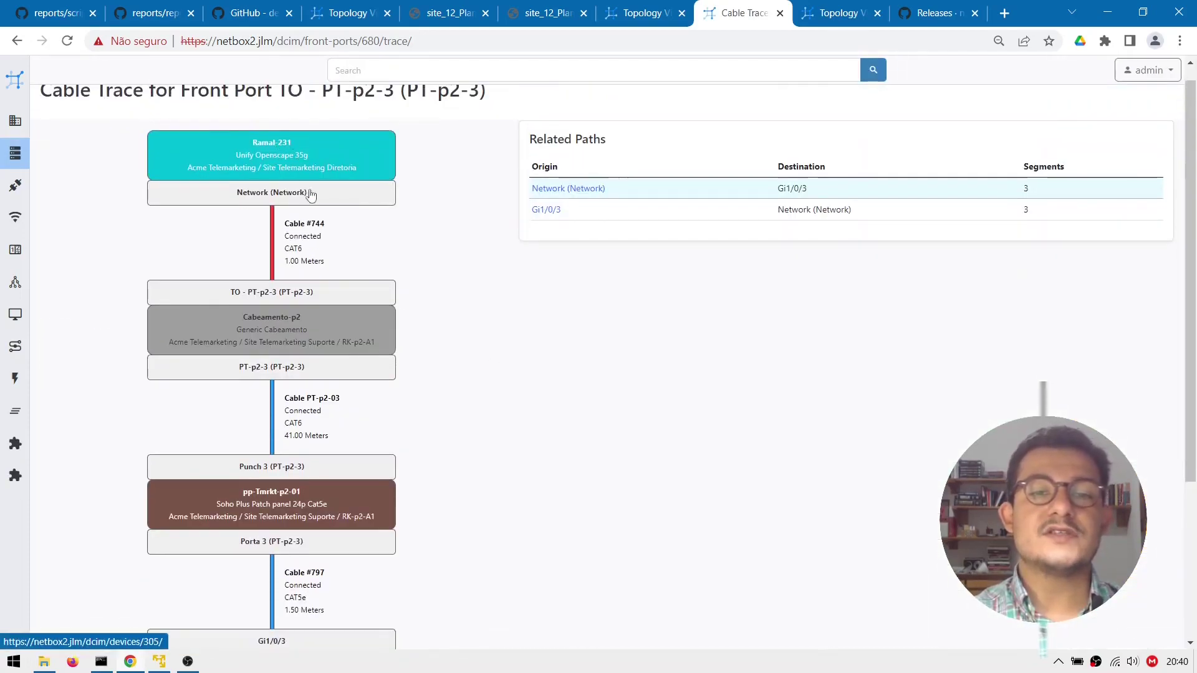
pyautogui.scroll(-1, 300, 205)
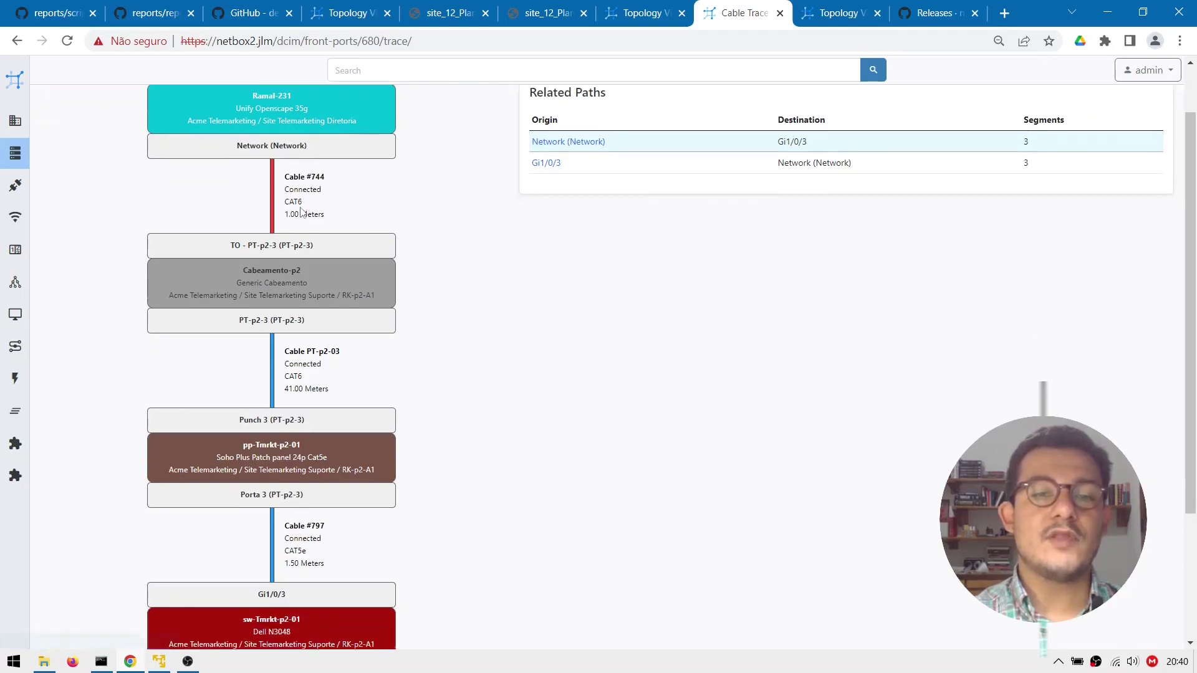
pyautogui.scroll(-1, 301, 212)
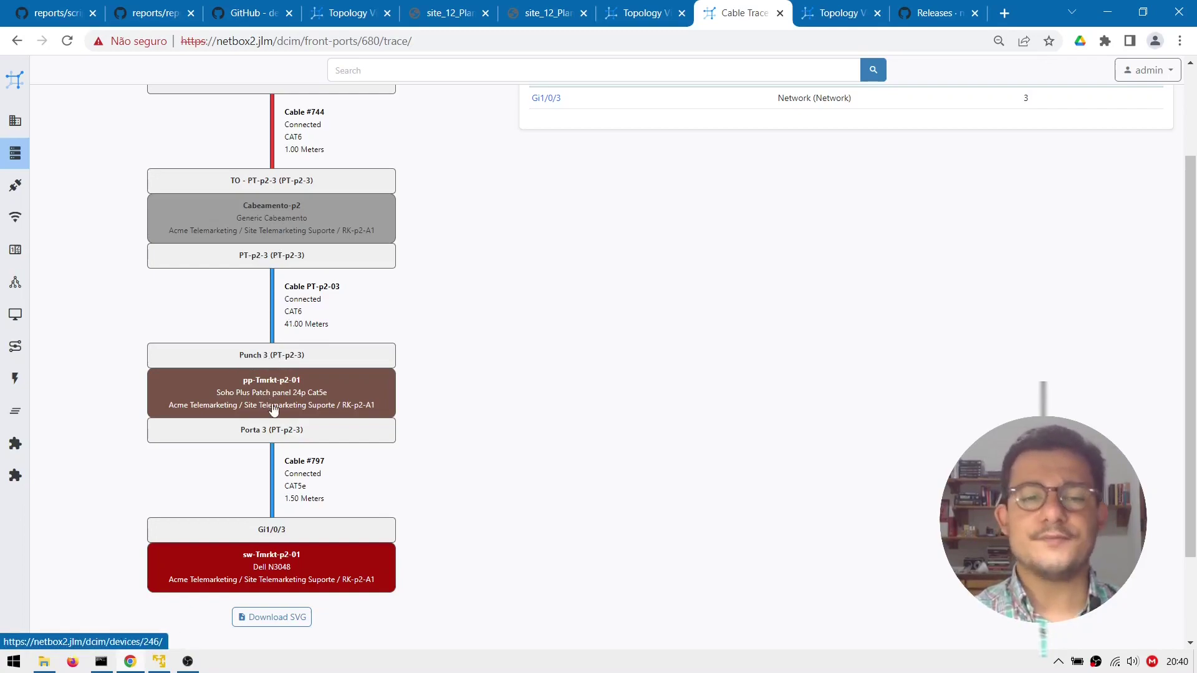
pyautogui.scroll(-1, 327, 455)
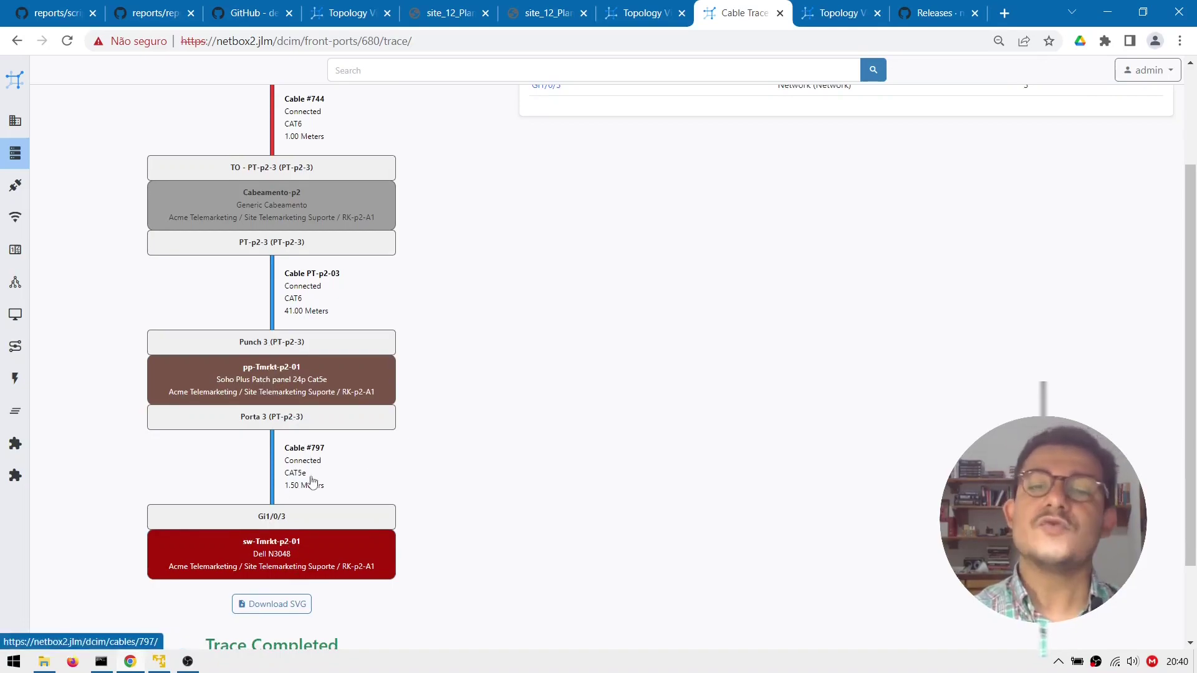
pyautogui.scroll(3, 409, 483)
pyautogui.hotkey('alt', 'Left')
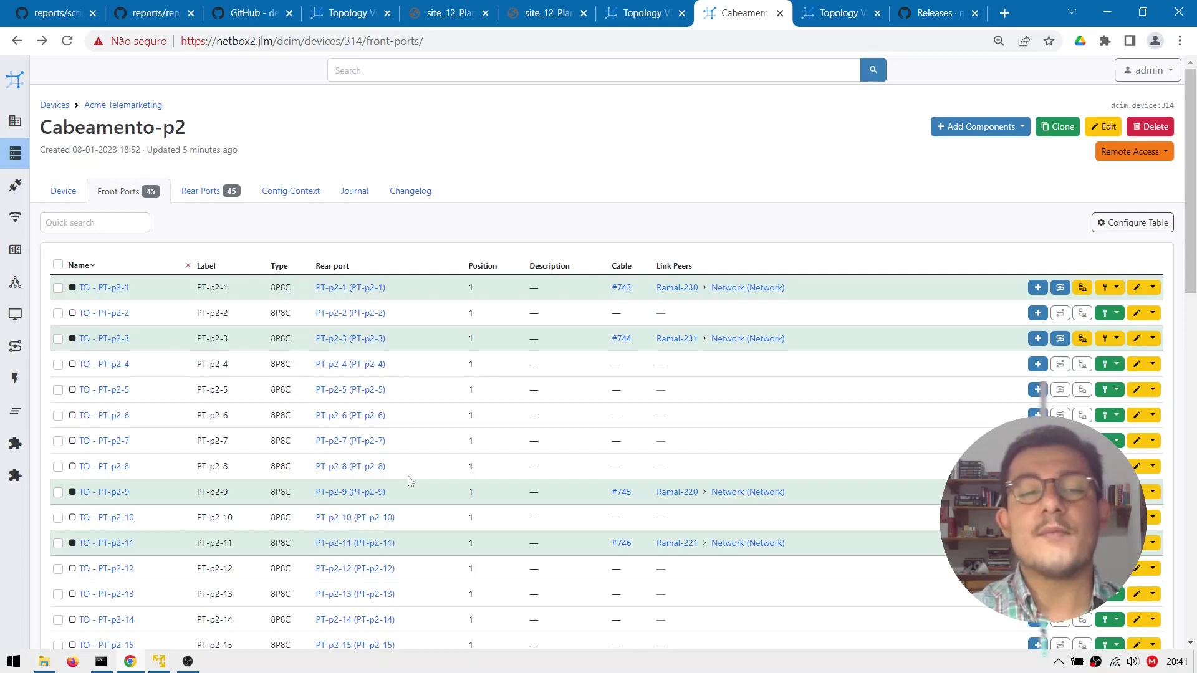
pyautogui.moveTo(55, 243)
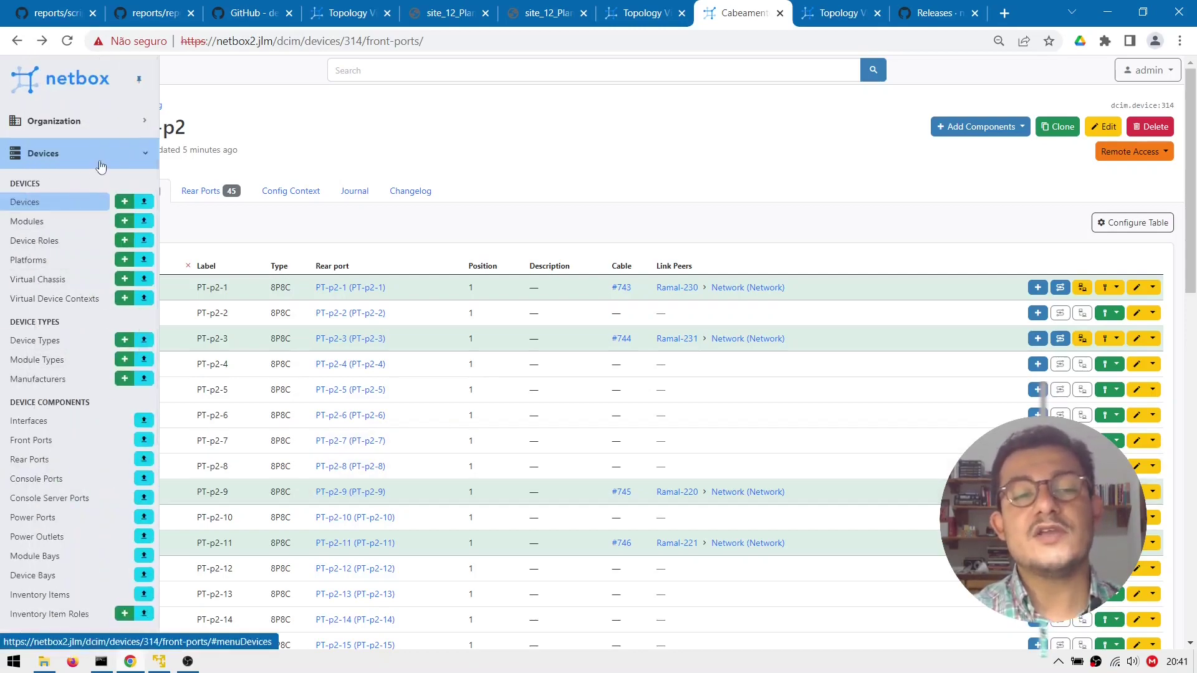
pyautogui.click(100, 166)
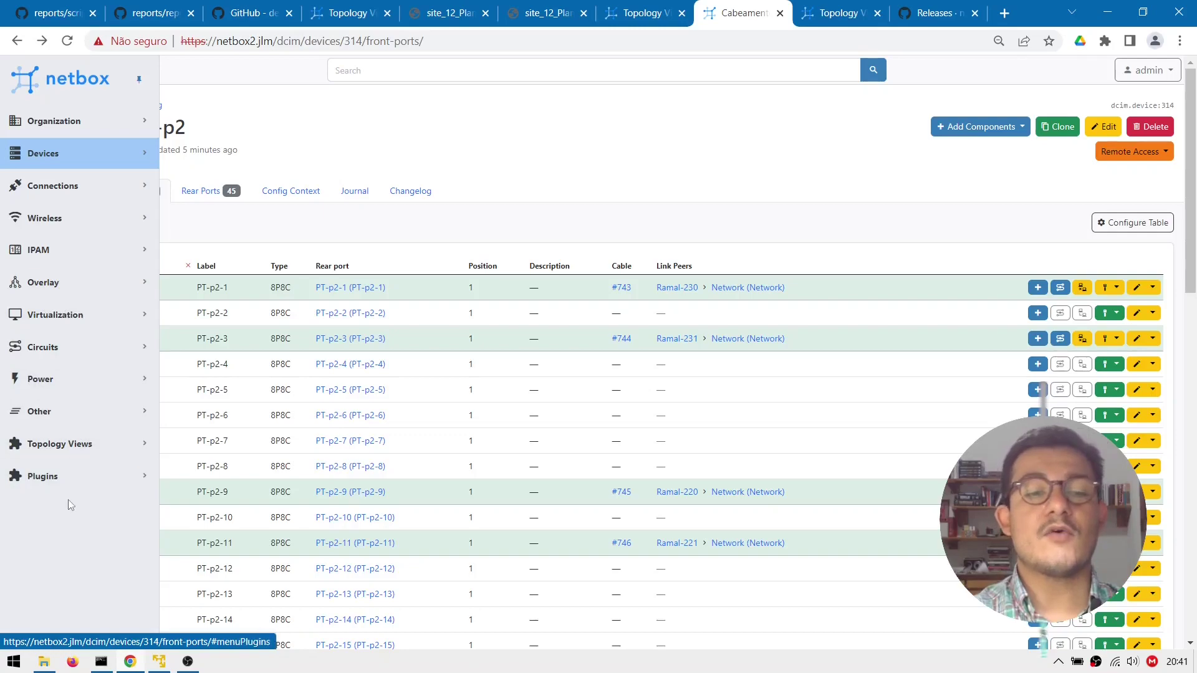
pyautogui.click(71, 474)
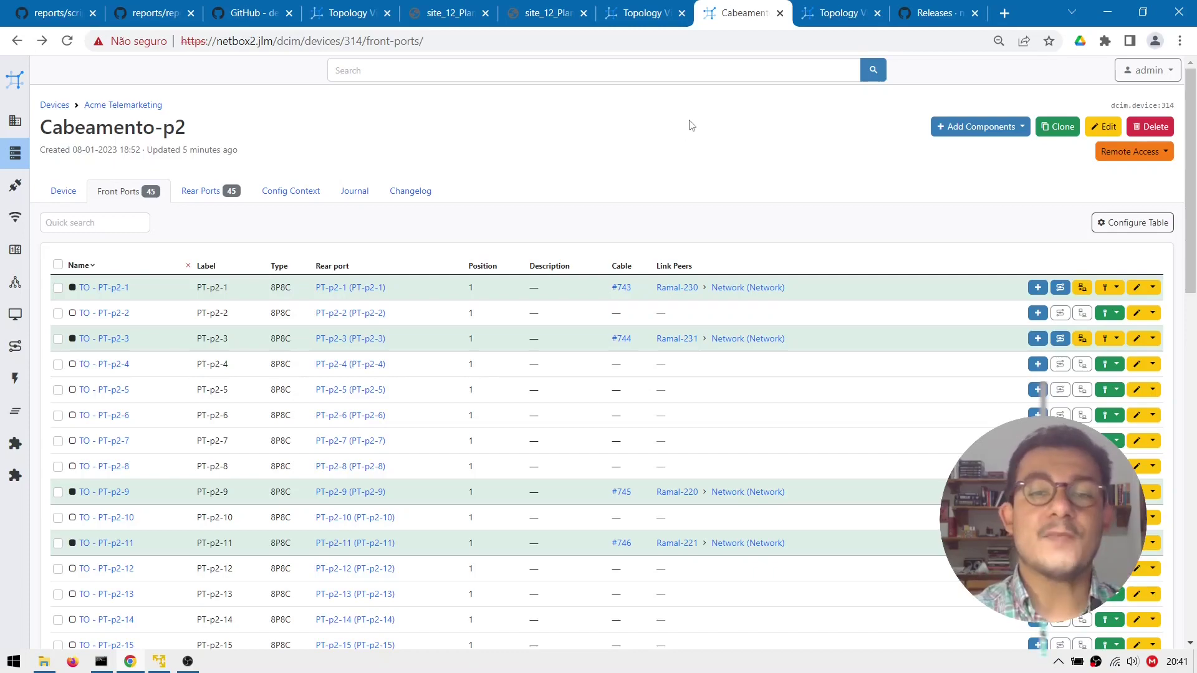
# Step: Close the Cabeamento-p2 page, go to the topology tagged Topo-Acme-Telemarketing and check the AP-Tmrkt-p2-01 access point's details
pyautogui.hotkey('ctrl', 'w')
pyautogui.hotkey('ctrl', 'Tab')
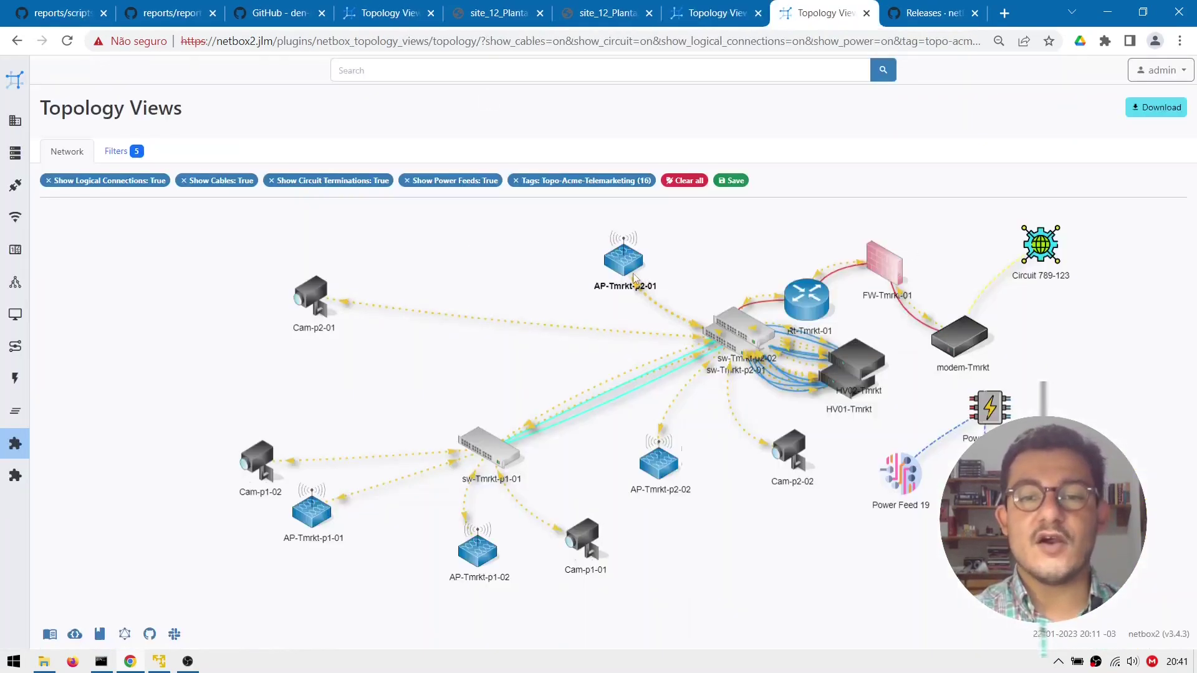
pyautogui.moveTo(635, 278)
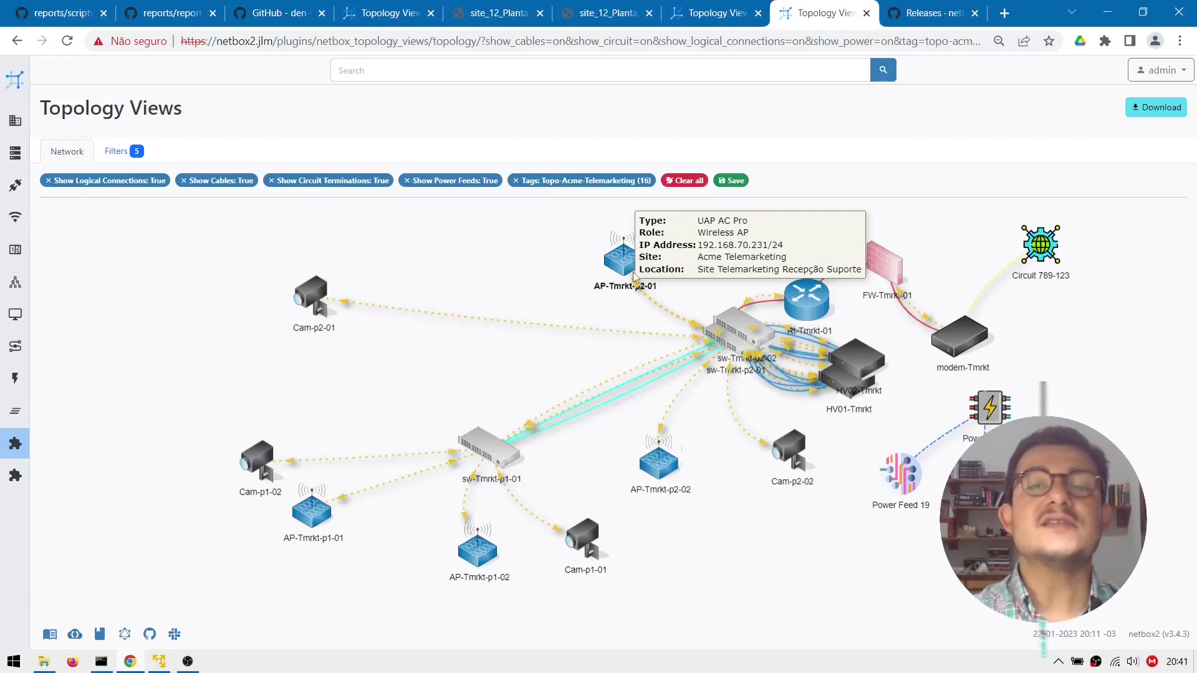
# Step: Reposition AP-Tmrkt-p2-01, sw-Tmrkt-p2-02 and Cam-p1-02 in the Topo-Acme-Telemarketing topology to separate the nodes, and examine their logical connections
pyautogui.moveTo(635, 279); pyautogui.dragTo(581, 272)
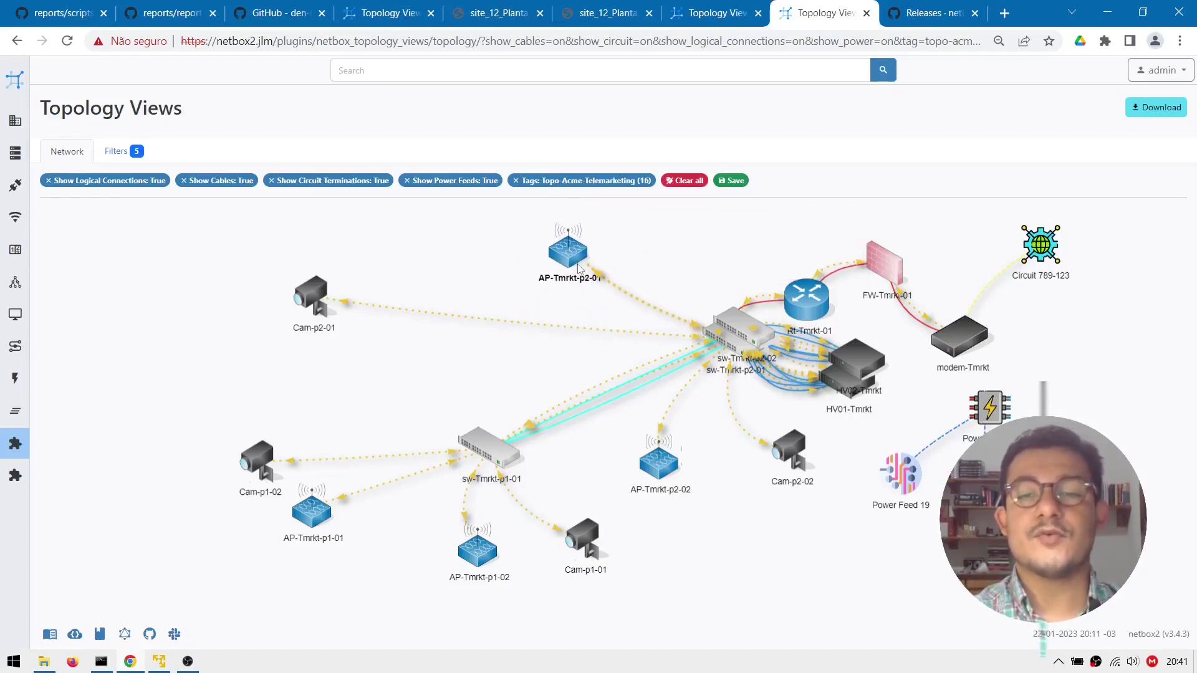
pyautogui.moveTo(731, 316)
pyautogui.moveTo(731, 316); pyautogui.dragTo(719, 309)
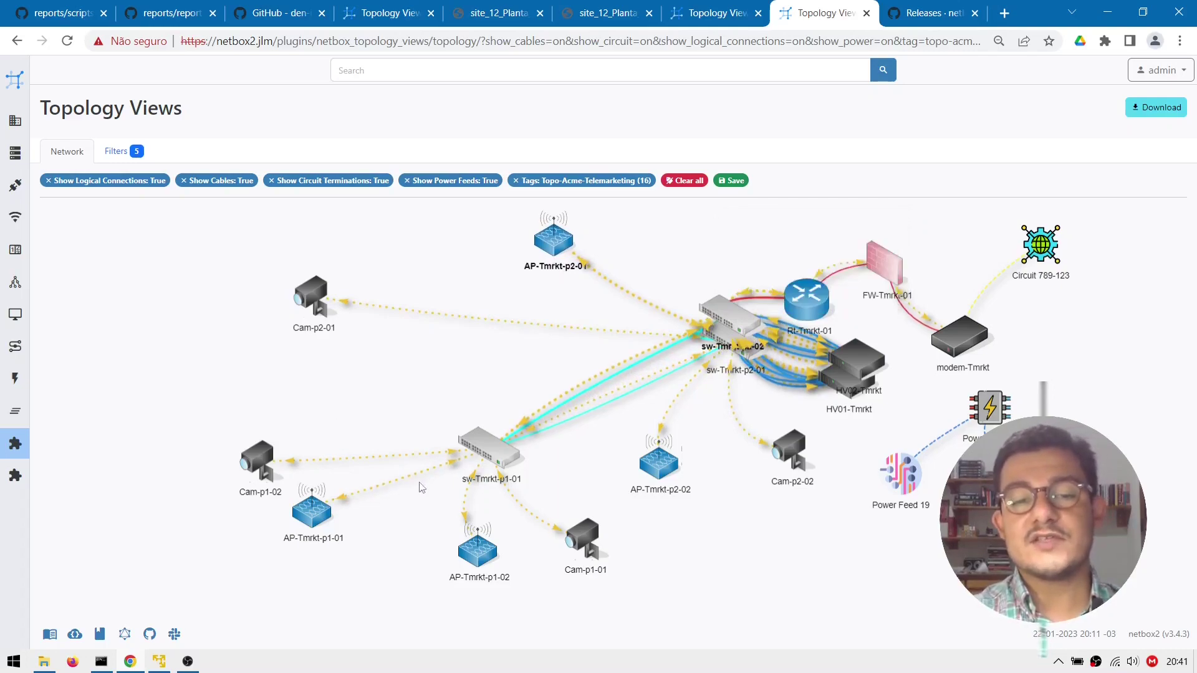
pyautogui.moveTo(257, 458); pyautogui.dragTo(248, 418)
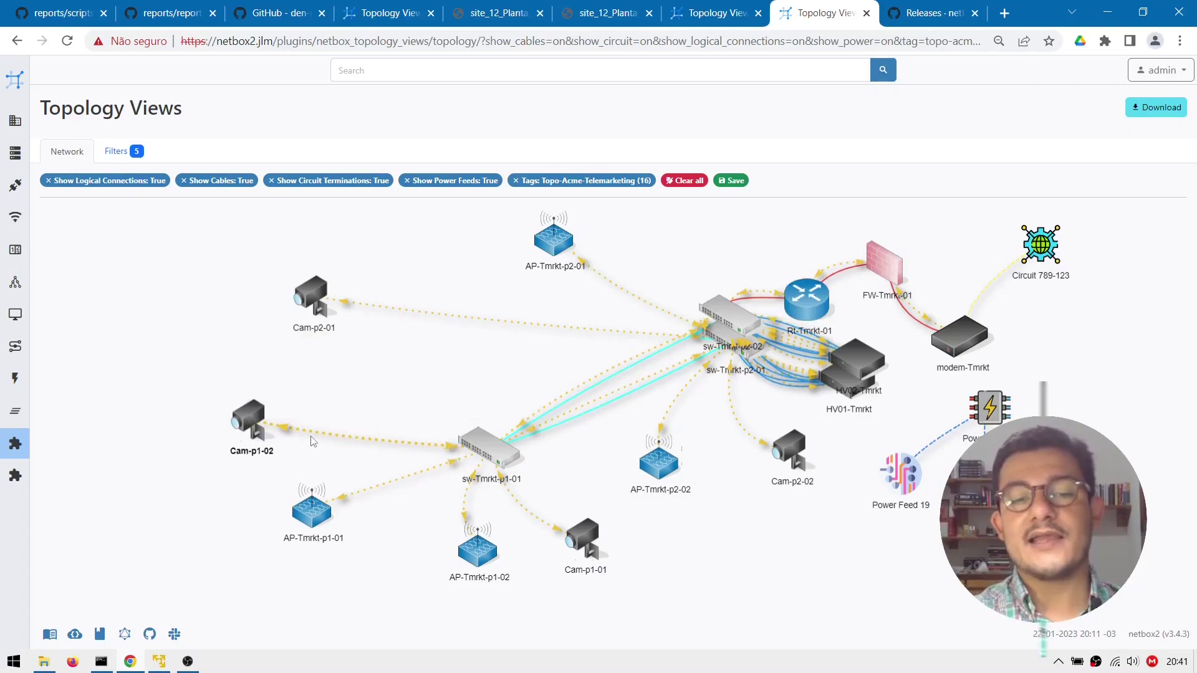
pyautogui.moveTo(310, 437)
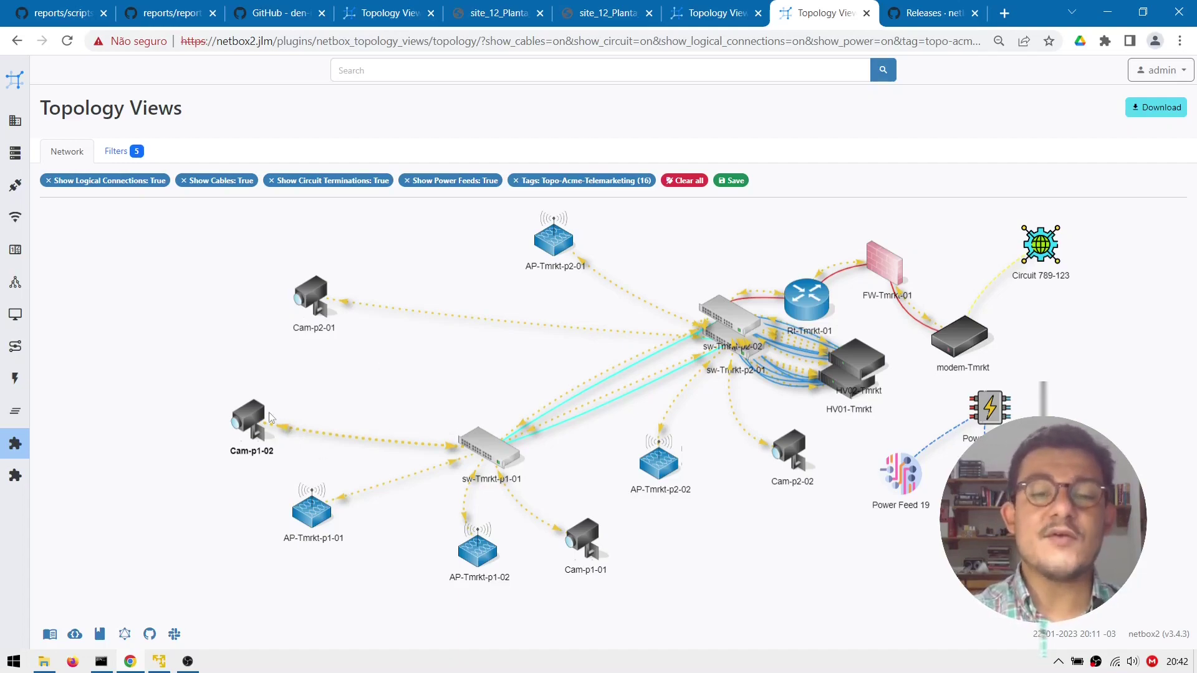
pyautogui.moveTo(411, 452)
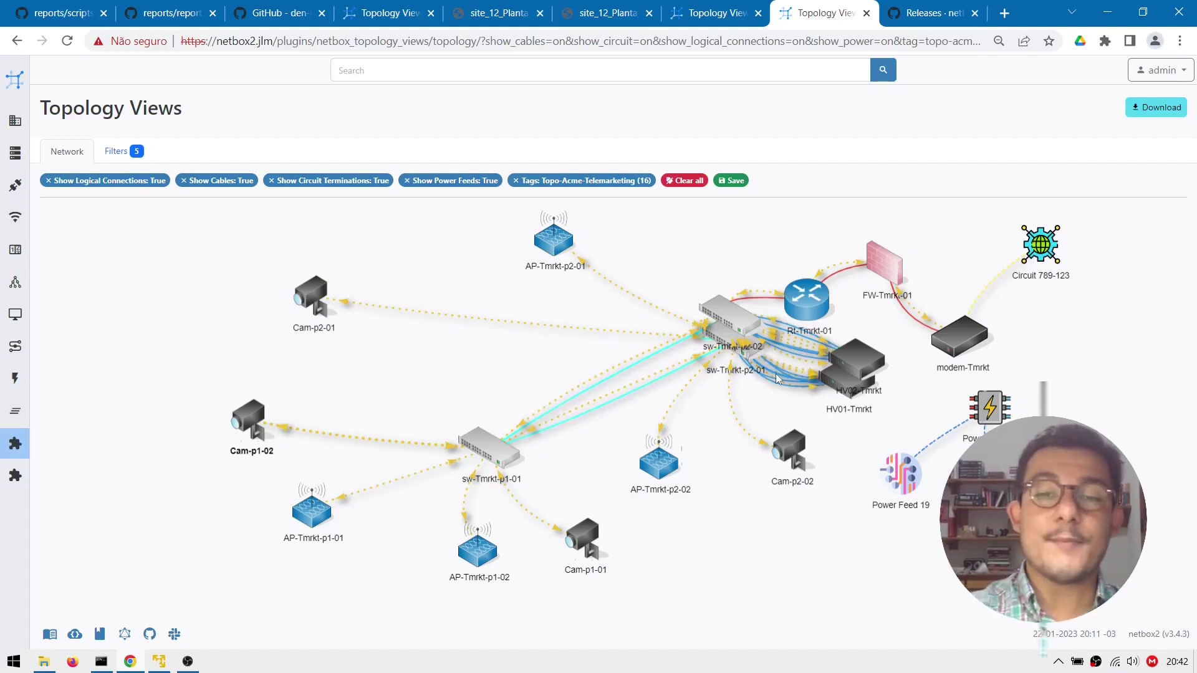
# Step: Examine the cable between HV01-Tmrkt and sw-Tmrkt-p2-02, and slightly reposition Power Panel 4 and Circuit 789-123 in the topology
pyautogui.moveTo(779, 379)
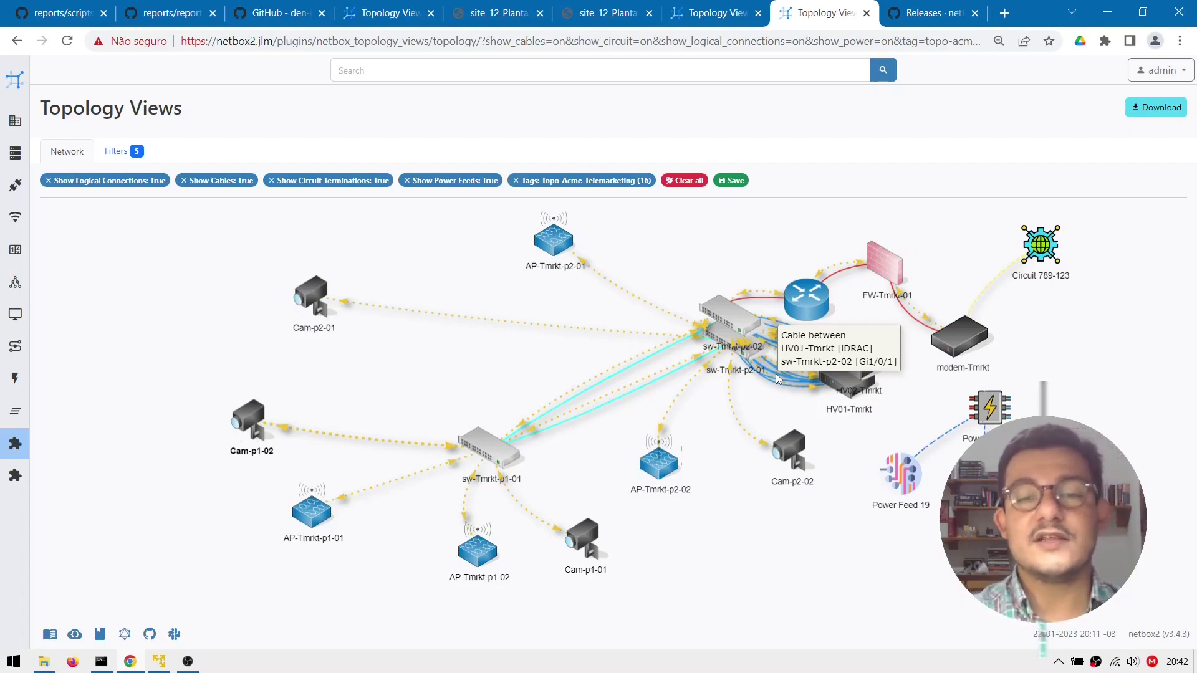
pyautogui.moveTo(733, 343)
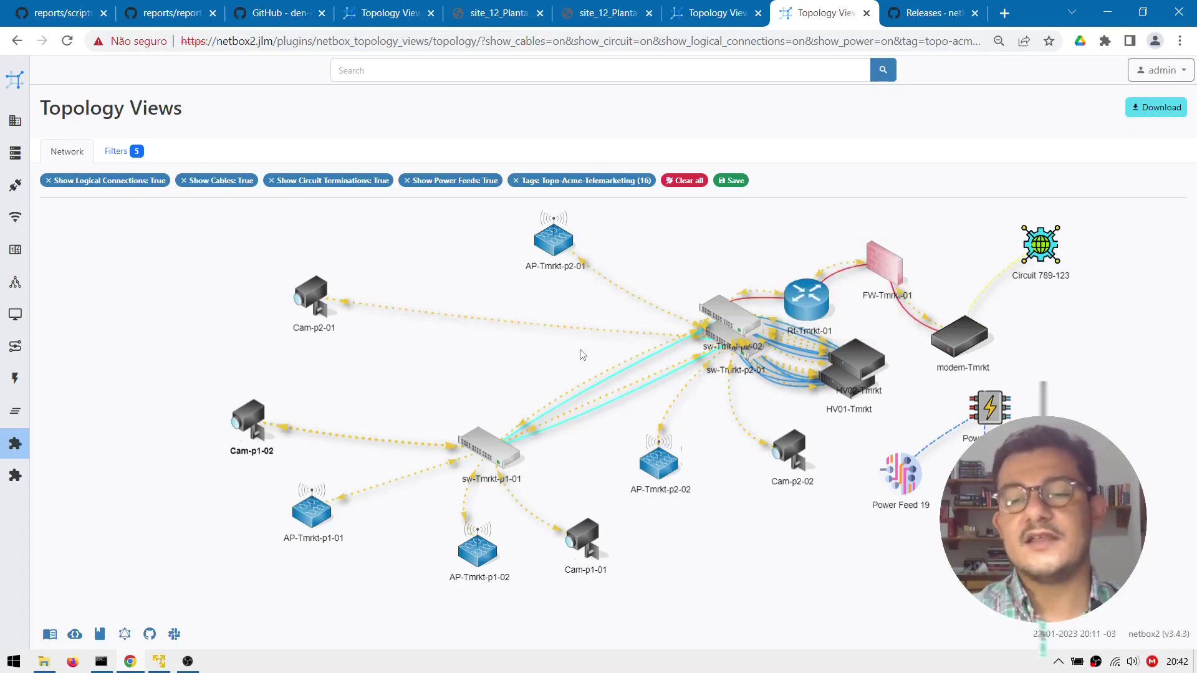
pyautogui.moveTo(984, 392)
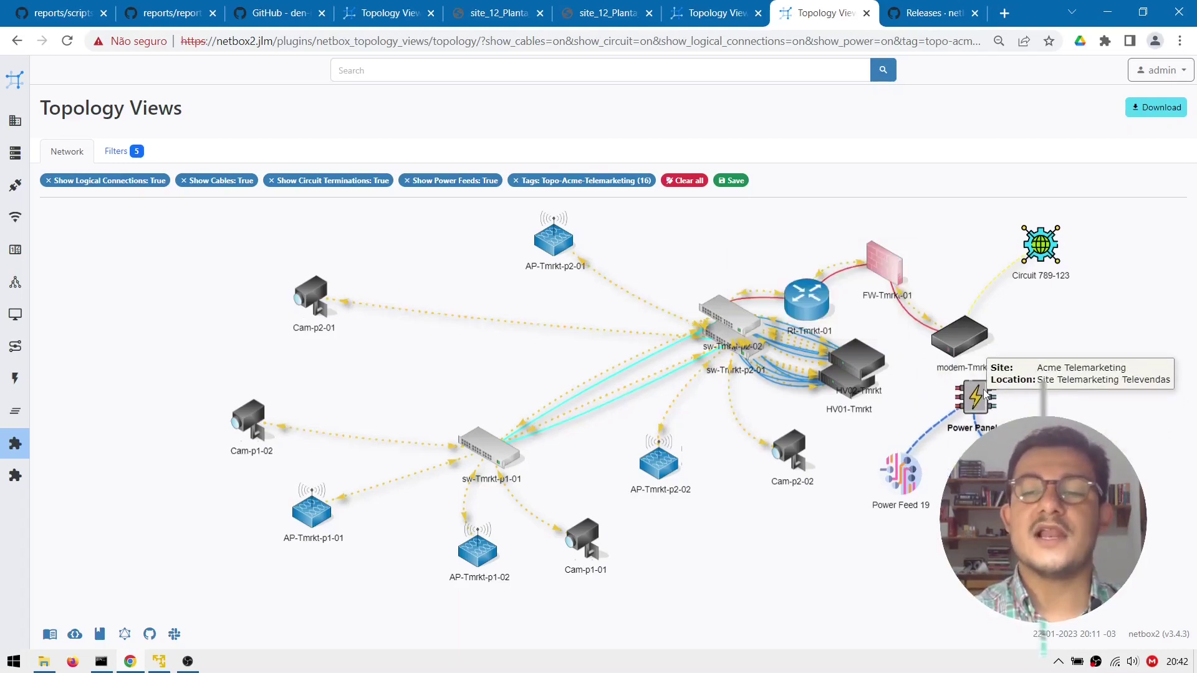
pyautogui.moveTo(984, 391); pyautogui.dragTo(997, 404)
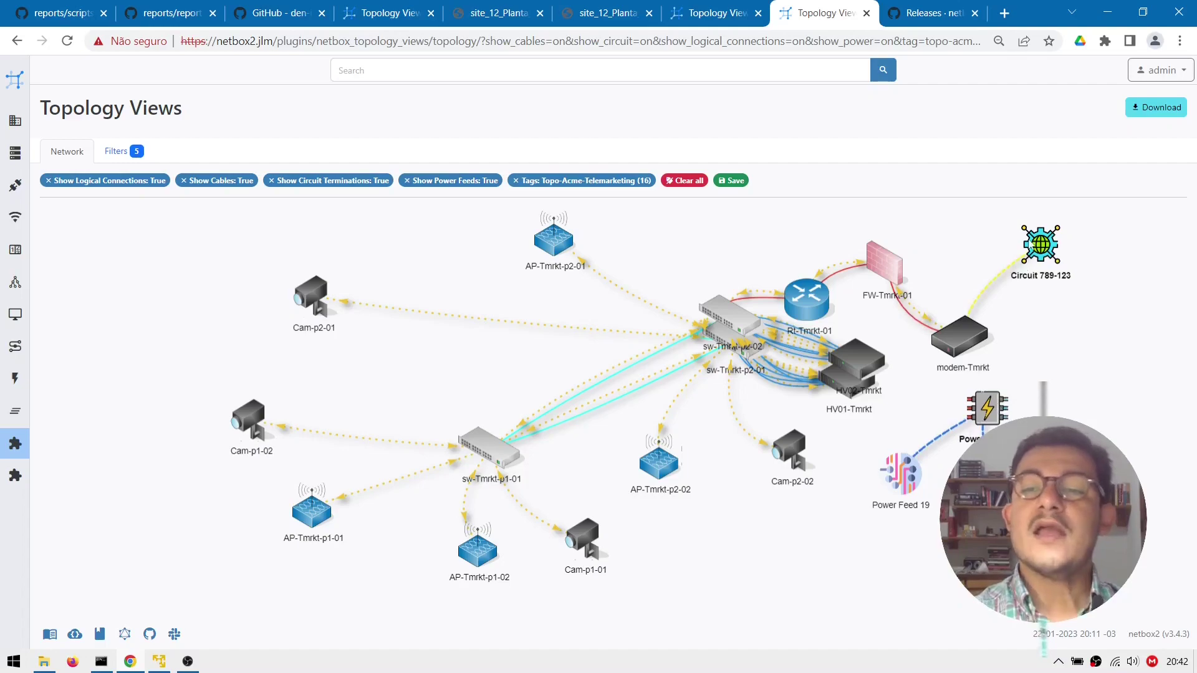
pyautogui.moveTo(1029, 240)
pyautogui.mouseDown()
pyautogui.moveTo(1064, 285)
pyautogui.moveTo(1015, 253)
pyautogui.mouseUp()
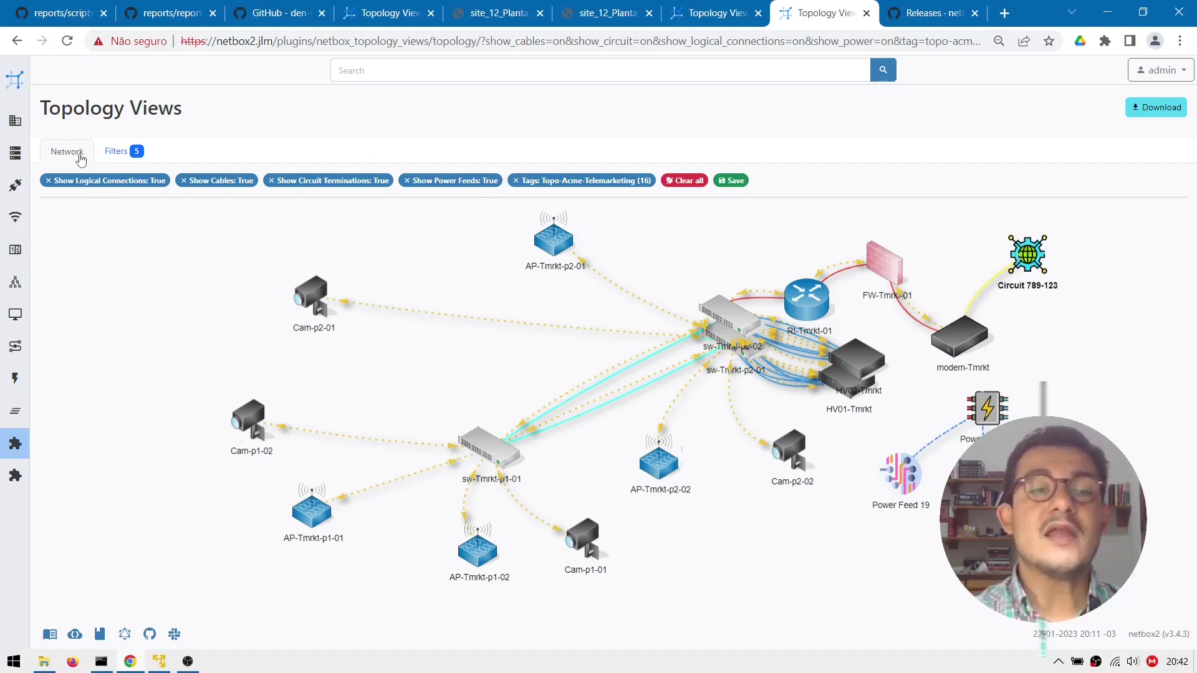
pyautogui.moveTo(16, 83)
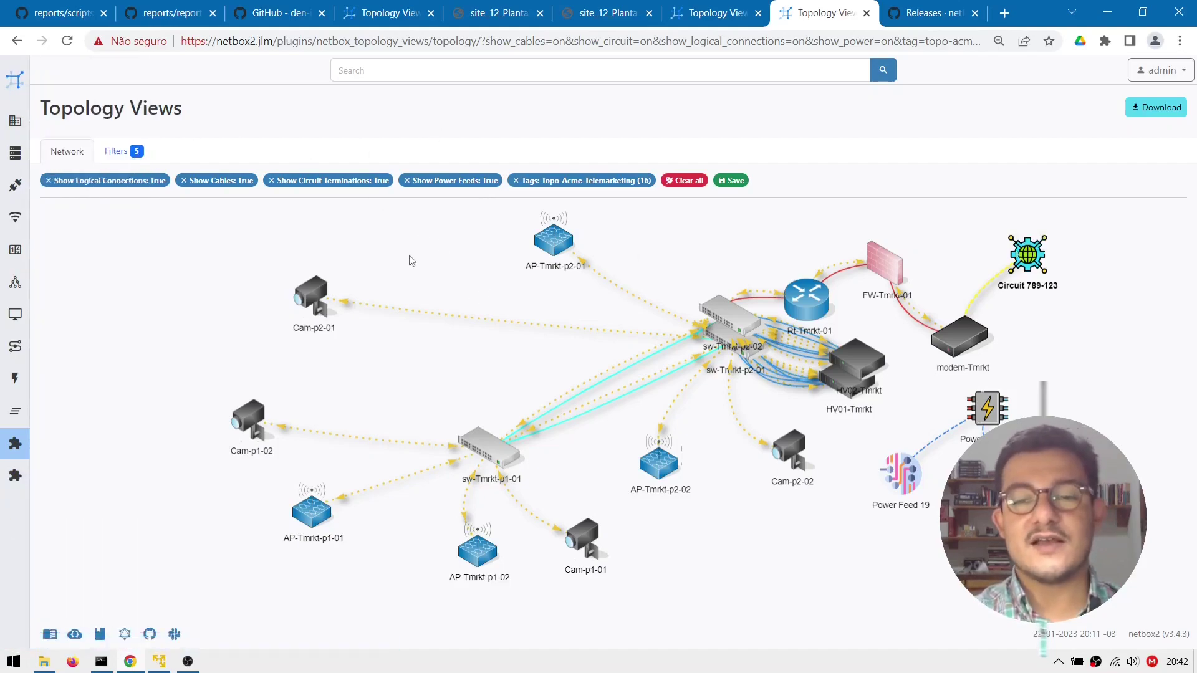
pyautogui.moveTo(412, 259); pyautogui.dragTo(285, 271)
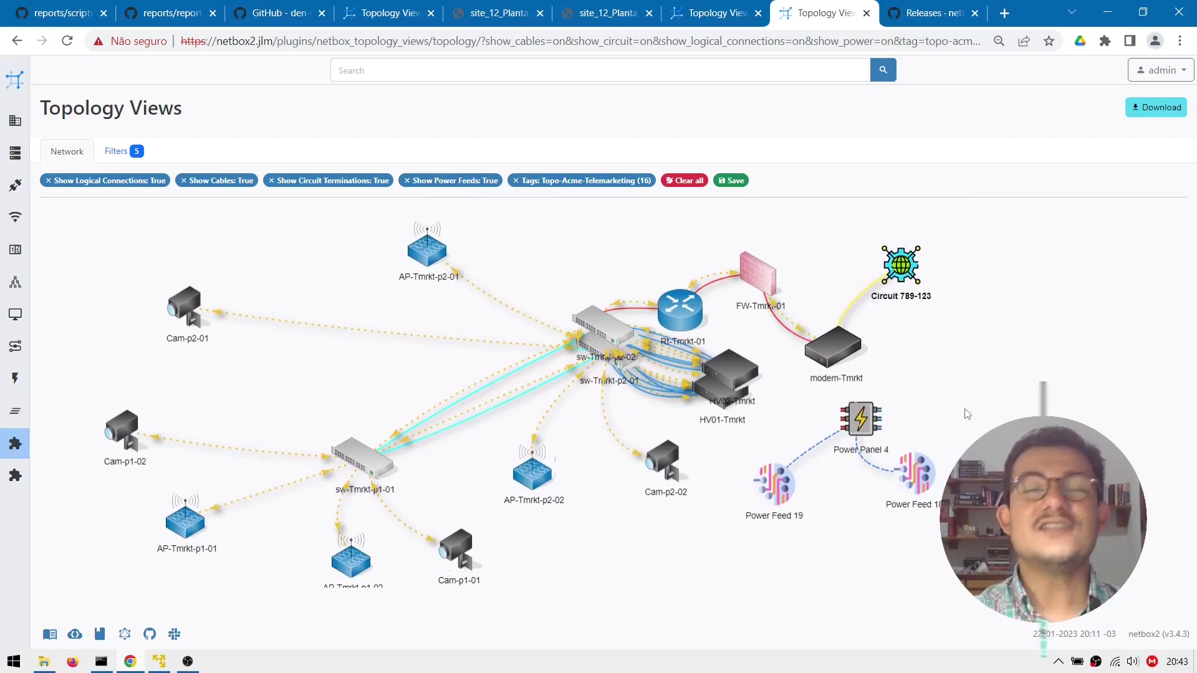